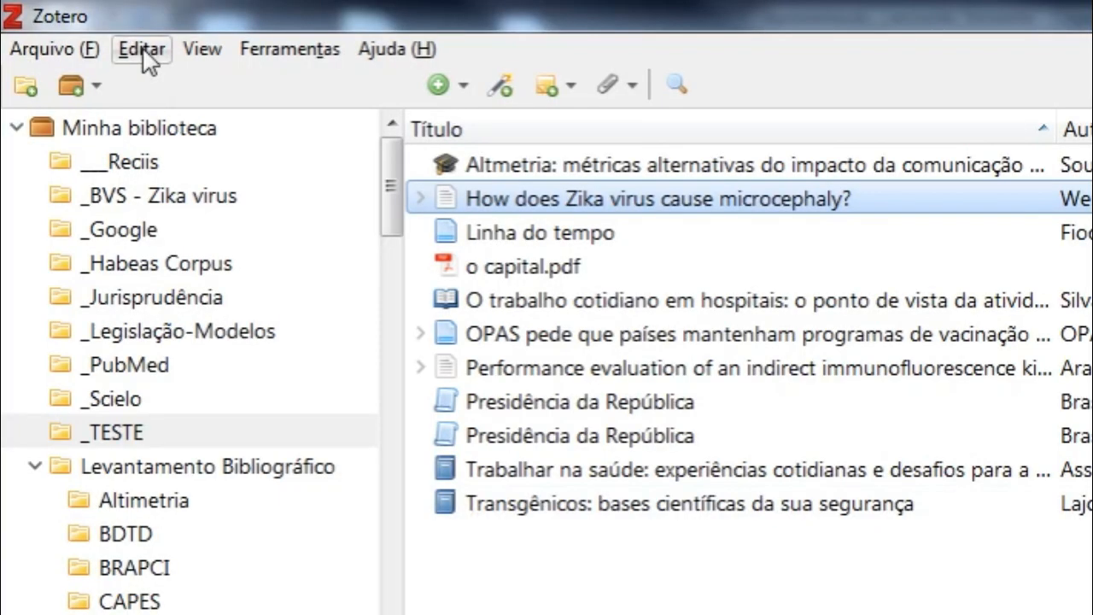
- Examine the installed citation styles in Zotero's citation preferences, from American Chemical Society down to the Vancouver styles, and close the preferences
click(141, 51)
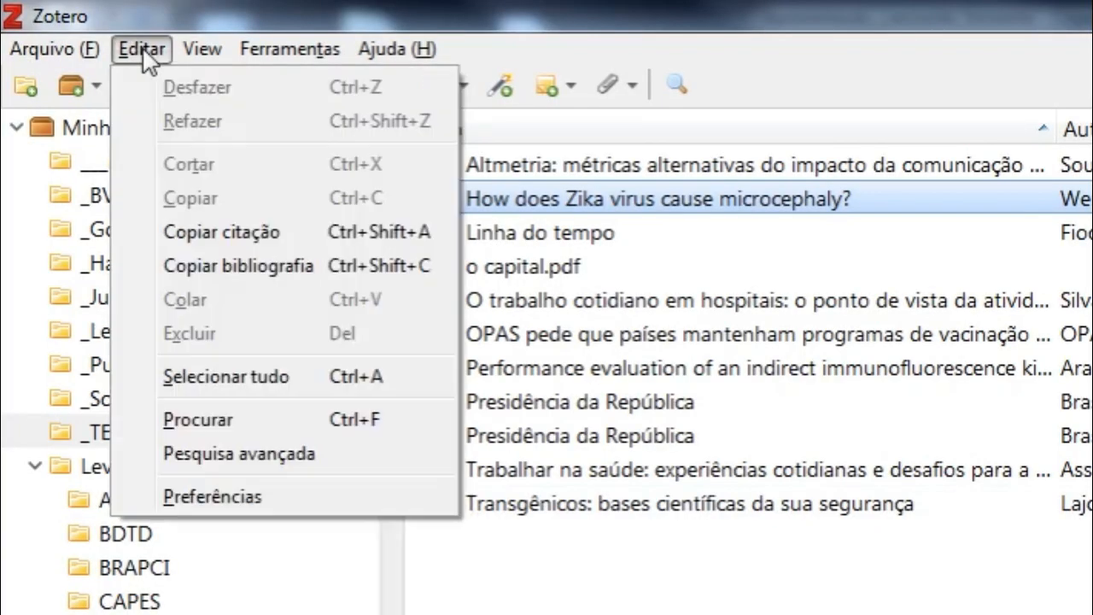
click(279, 504)
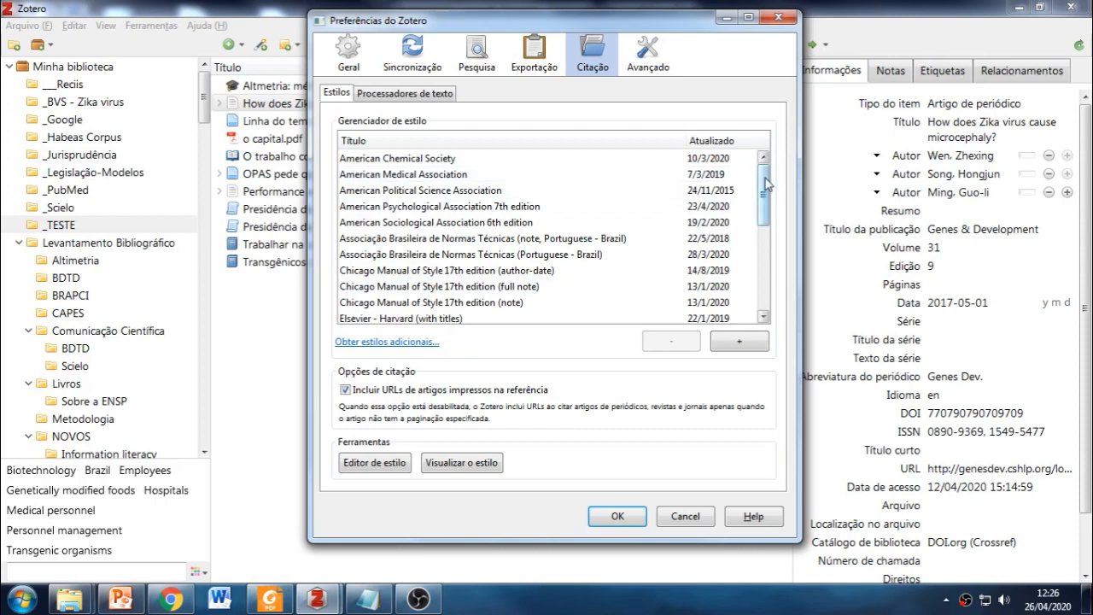
drag(766, 190, 768, 225)
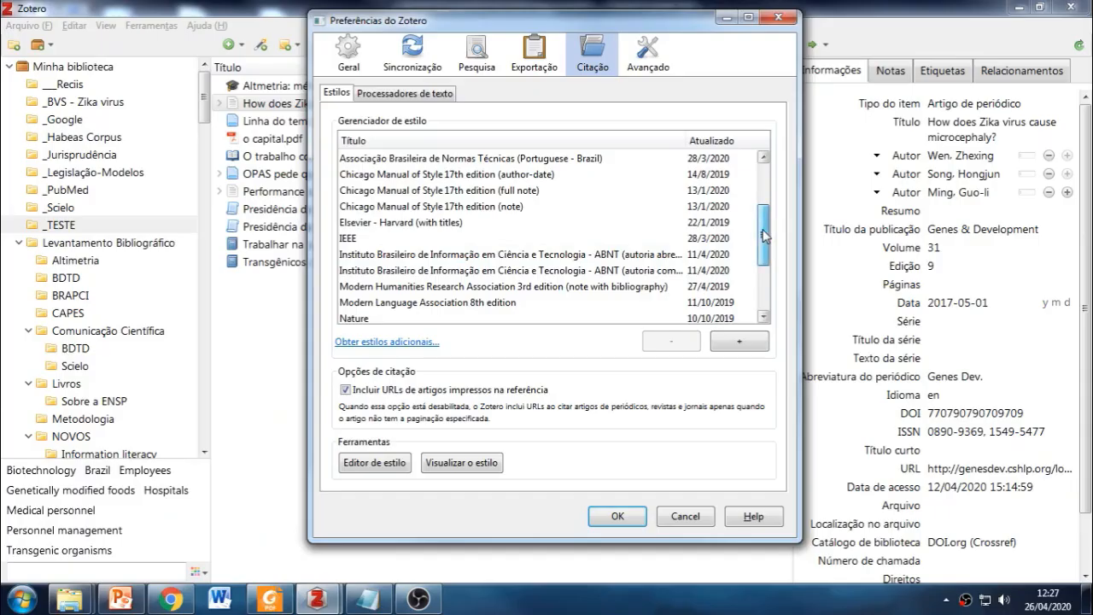
drag(765, 235, 766, 275)
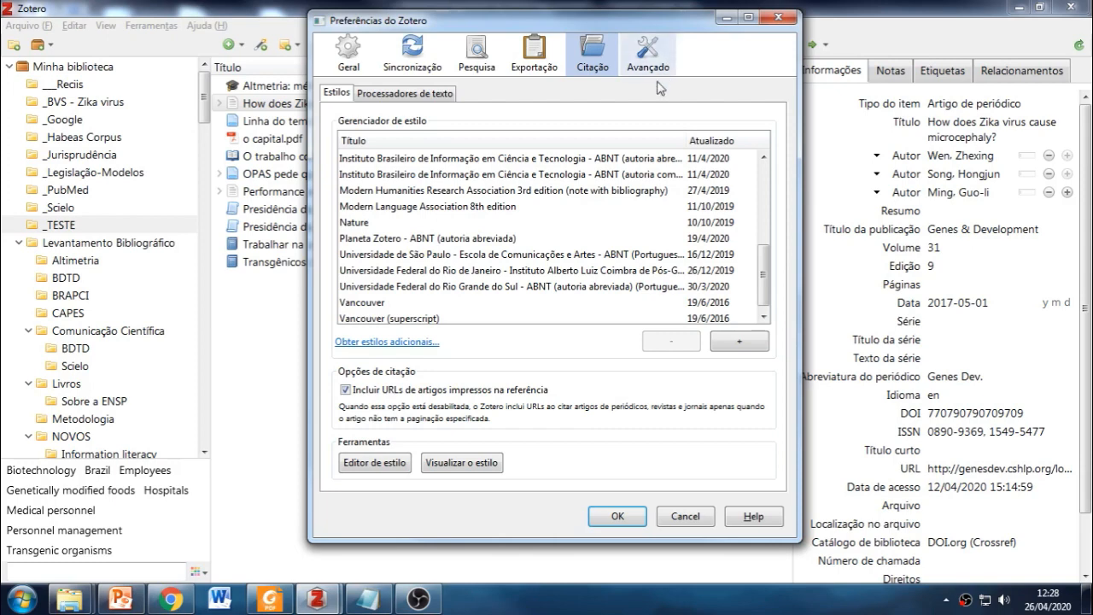
drag(547, 28, 504, 31)
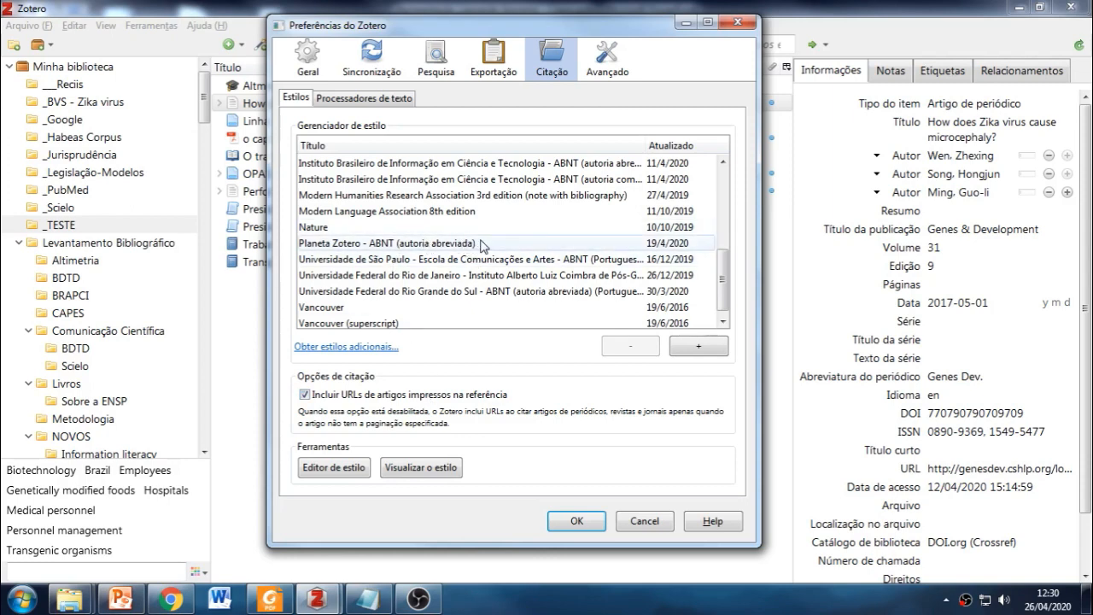
click(574, 521)
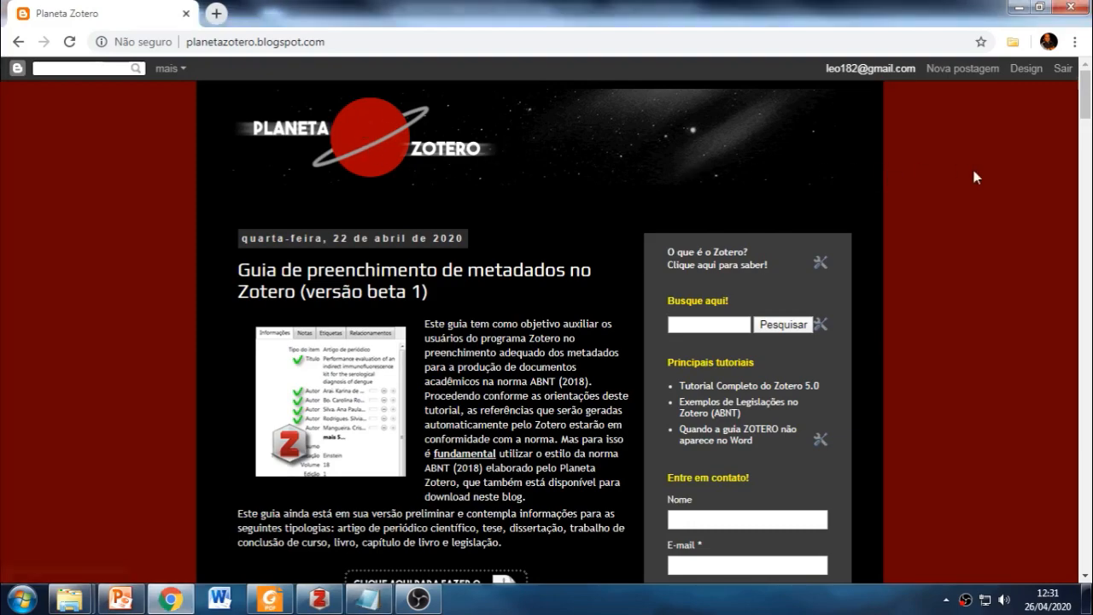
- On the Planeta Zotero blog, find the ABNT 2018 style post and open the style's download page
scroll(974, 171, down, 8)
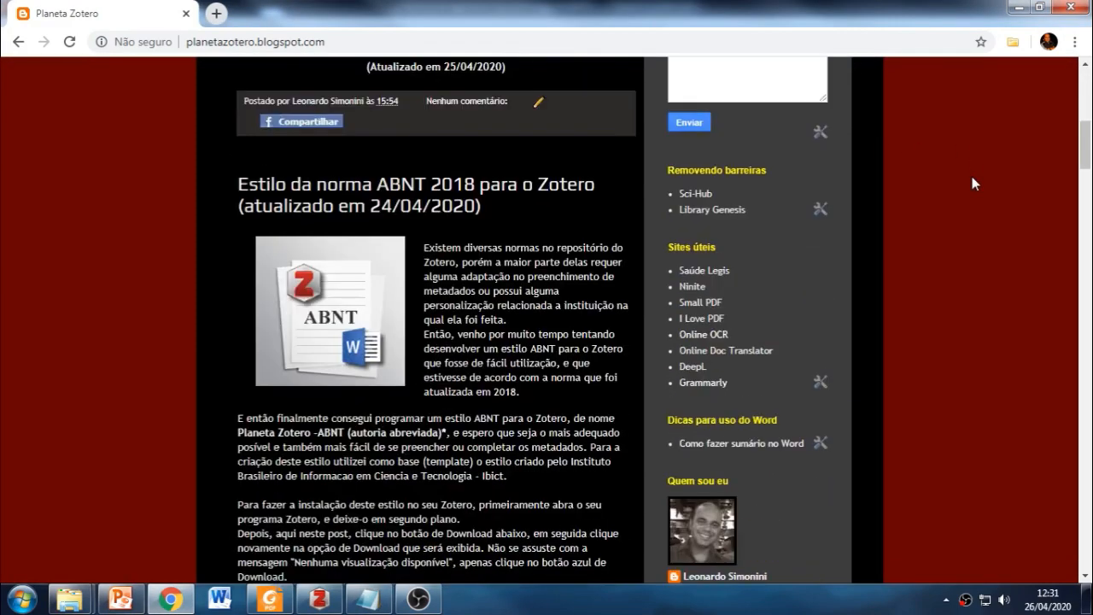
scroll(970, 172, down, 2)
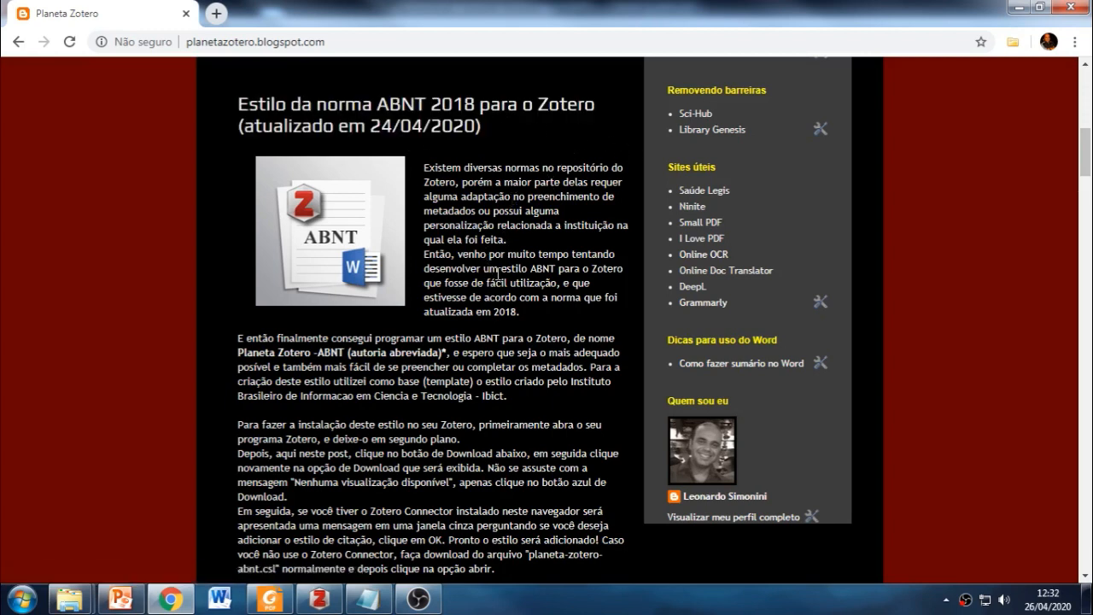
scroll(518, 339, down, 1)
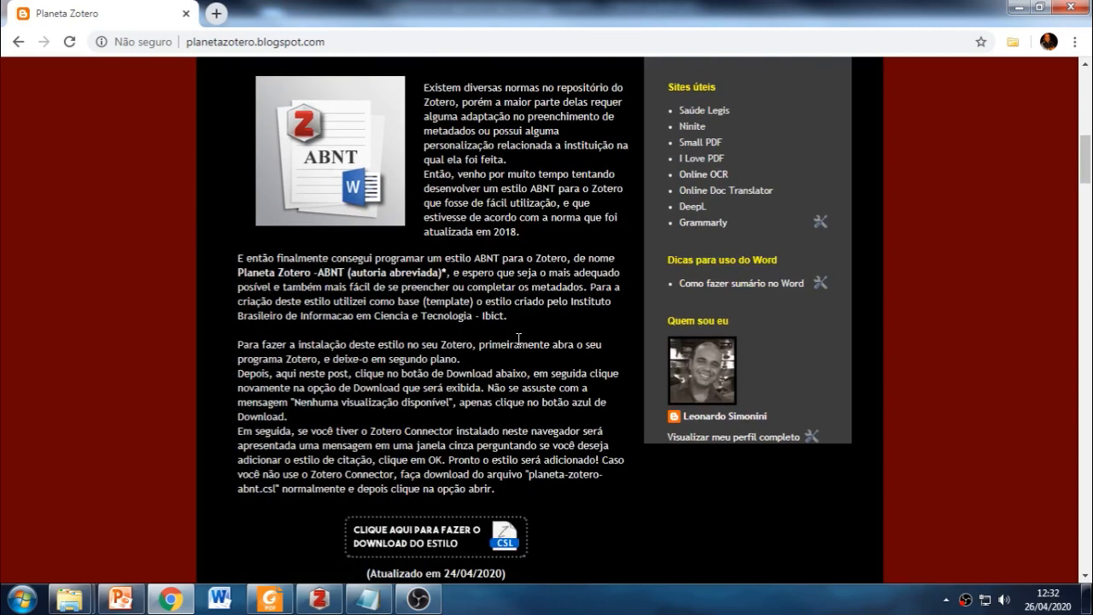
scroll(518, 339, down, 1)
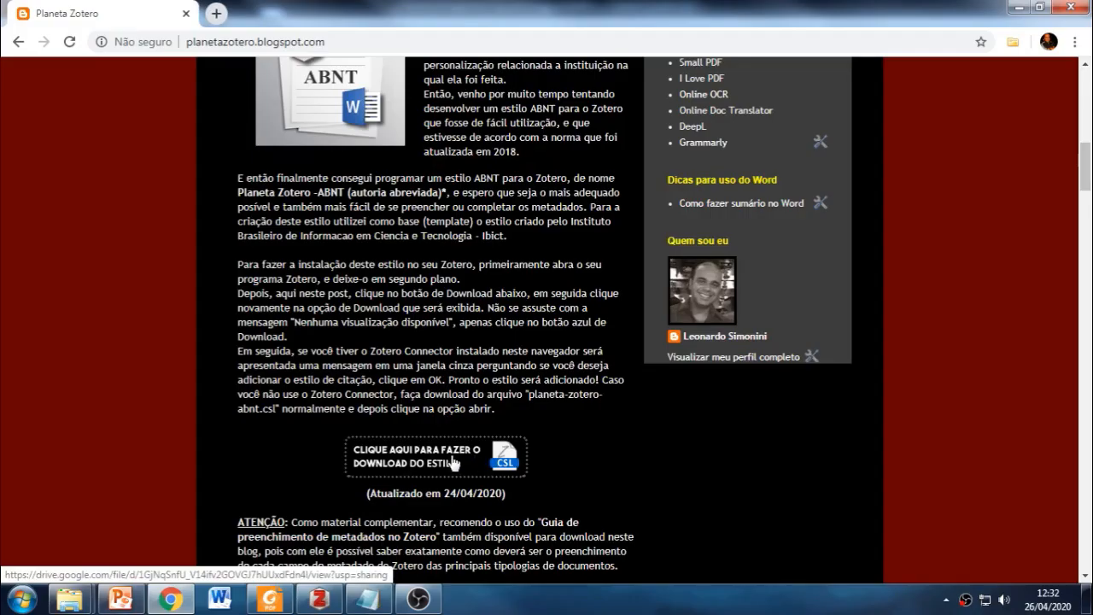
click(452, 462)
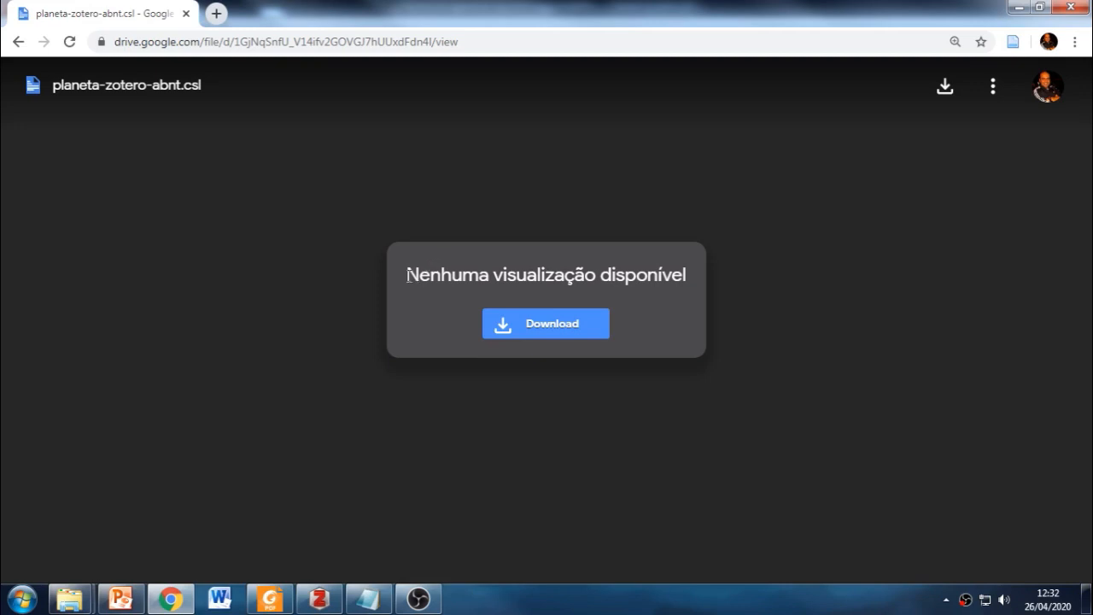
drag(407, 275, 691, 273)
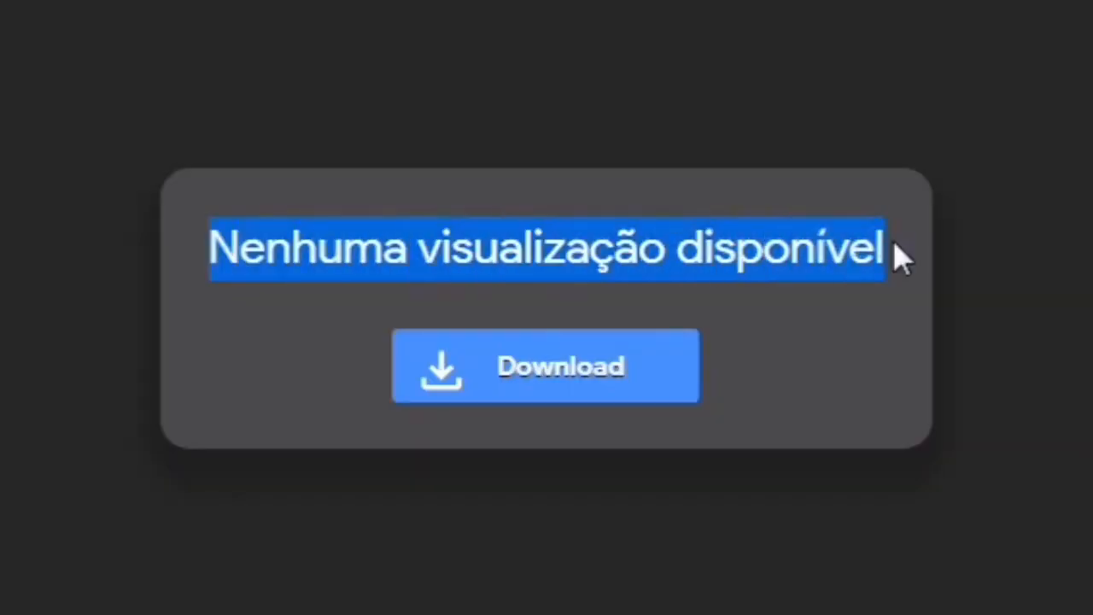
click(808, 241)
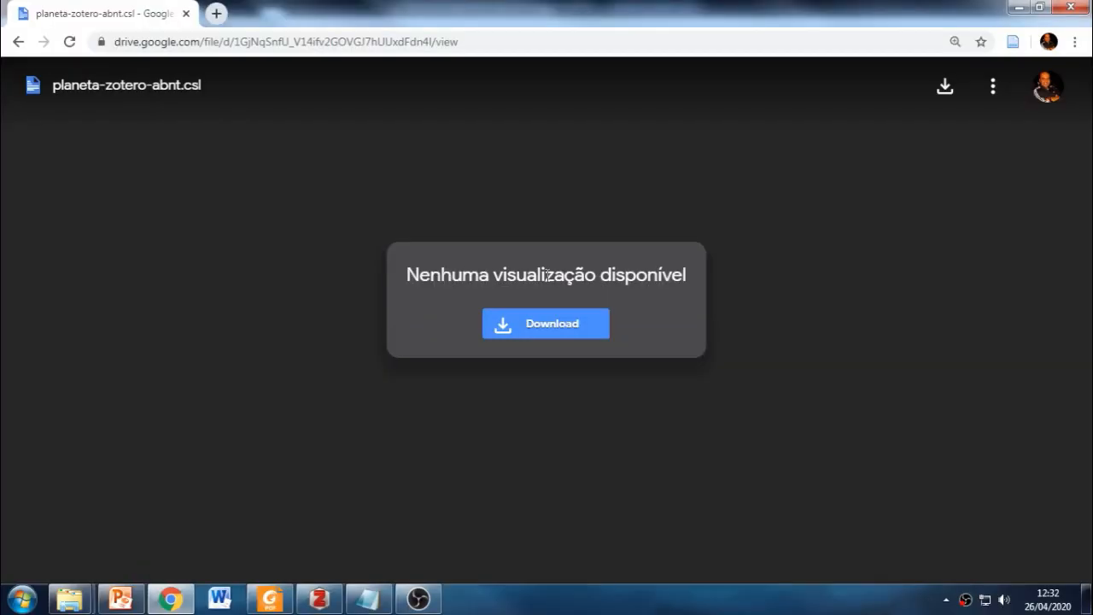
drag(407, 275, 680, 279)
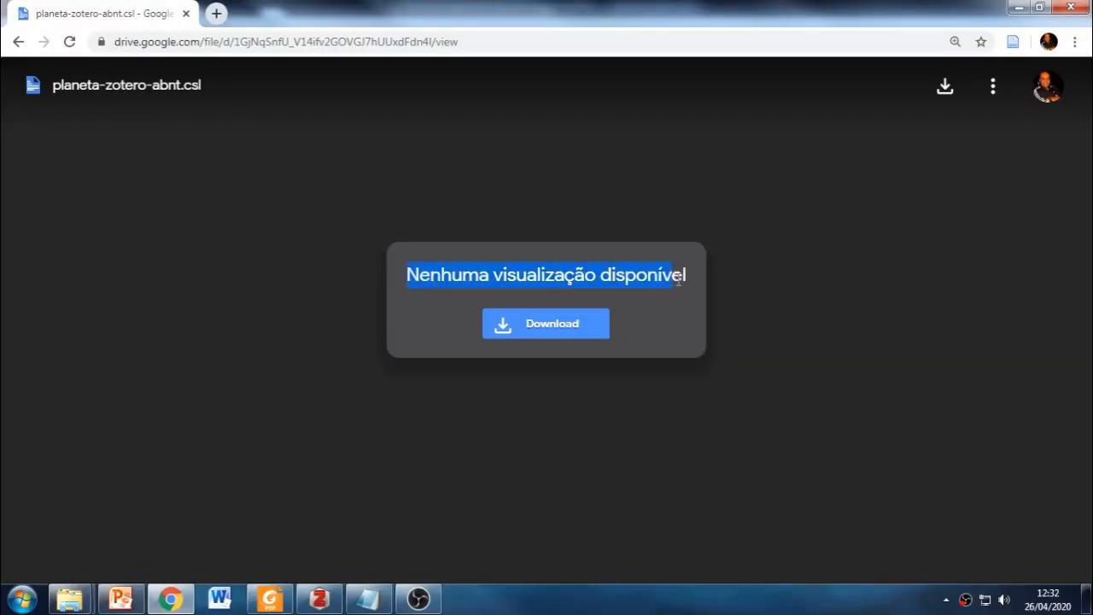
click(668, 284)
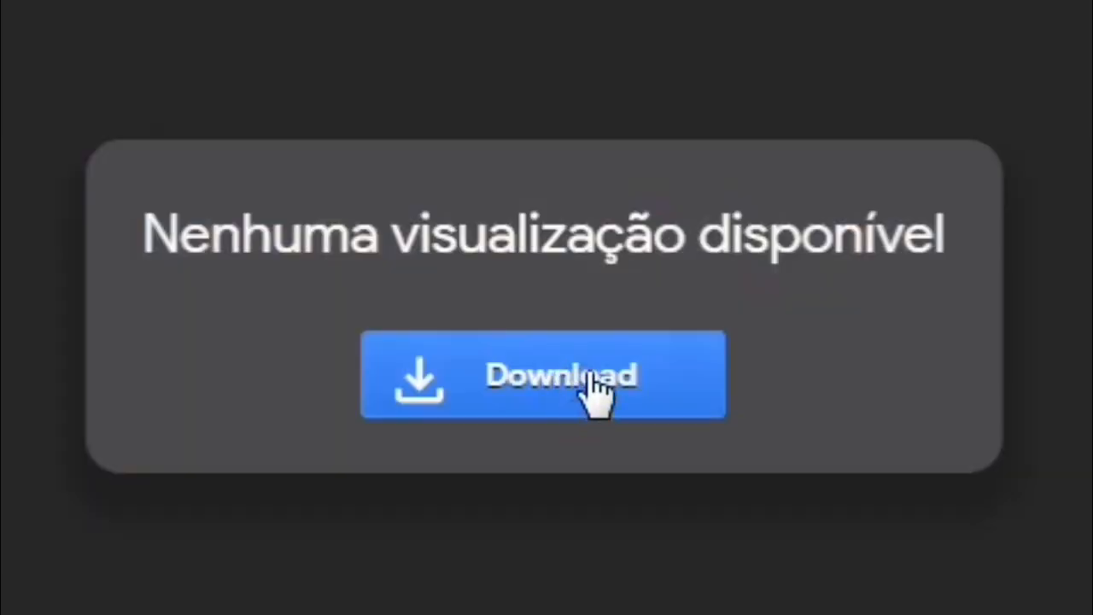
- Download planeta-zotero-abnt.csl, dismiss the translation offer and accept adding the citation style to Zotero
click(591, 378)
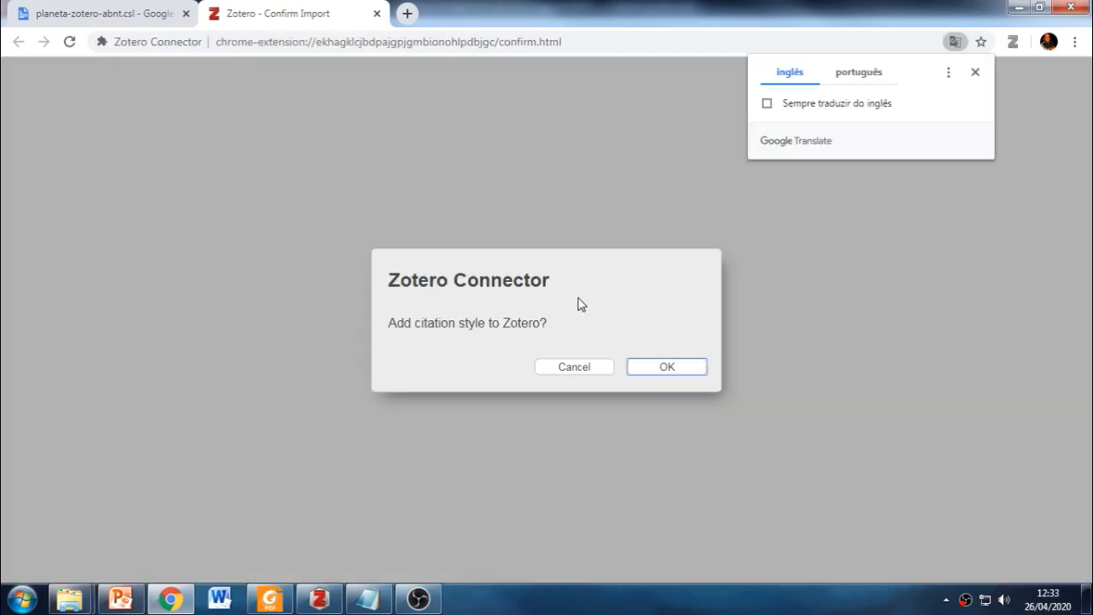
click(975, 72)
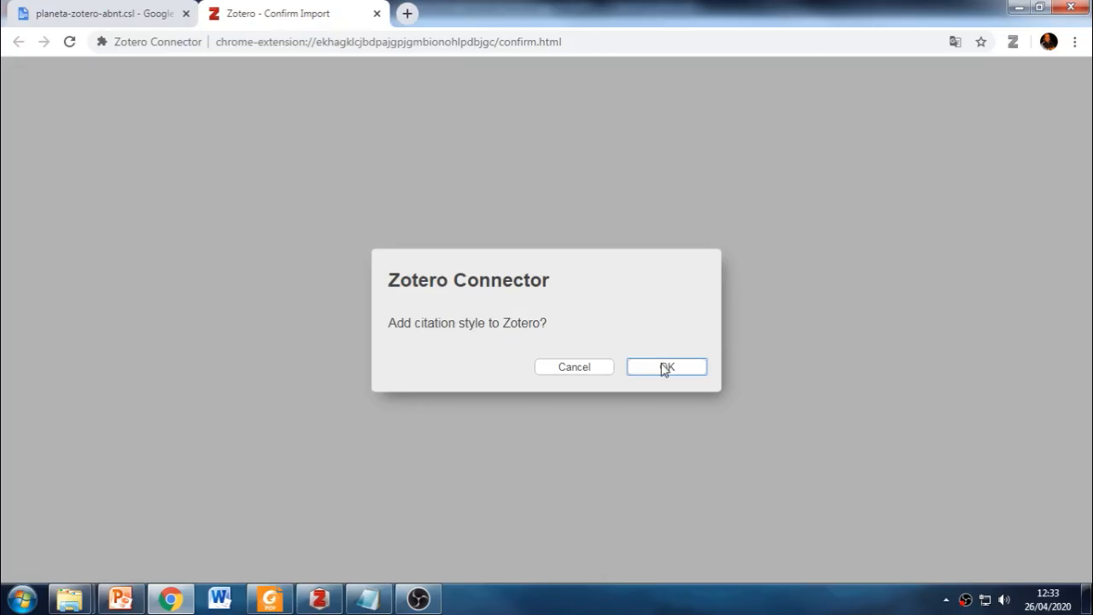
click(667, 367)
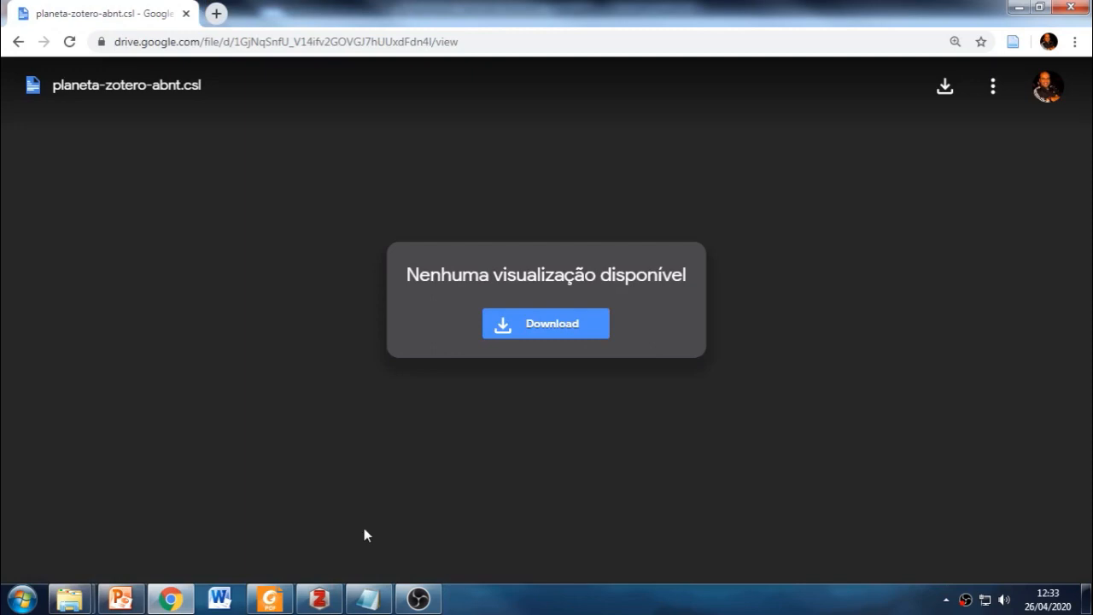
- Switch to Zotero and check the style manager in the preferences for the Planeta Zotero - ABNT (autoria abreviada) style
click(329, 600)
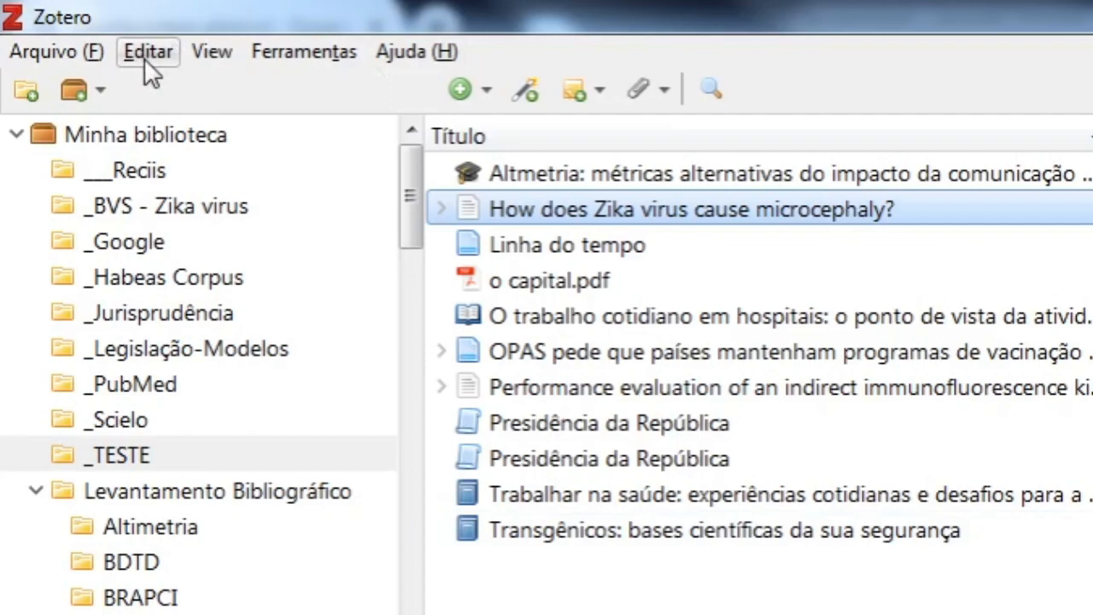
click(74, 27)
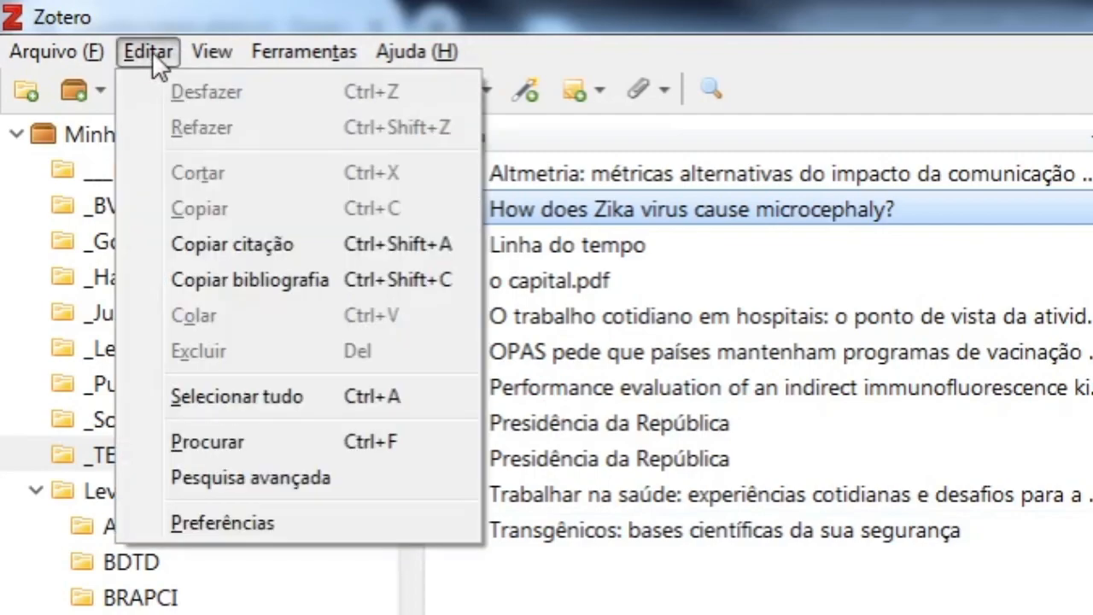
click(242, 504)
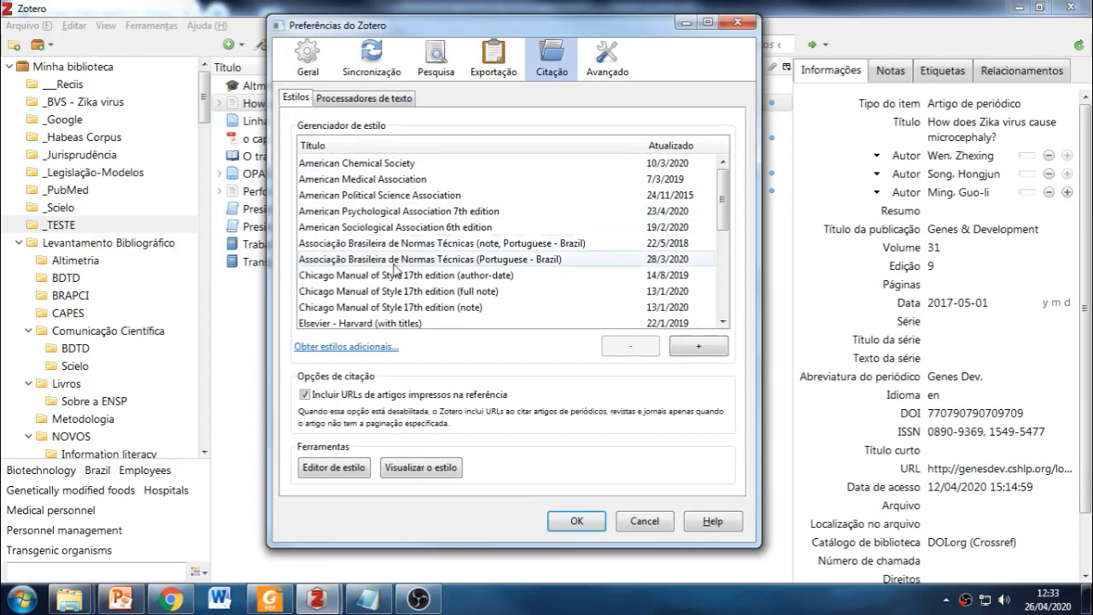
drag(722, 202, 725, 278)
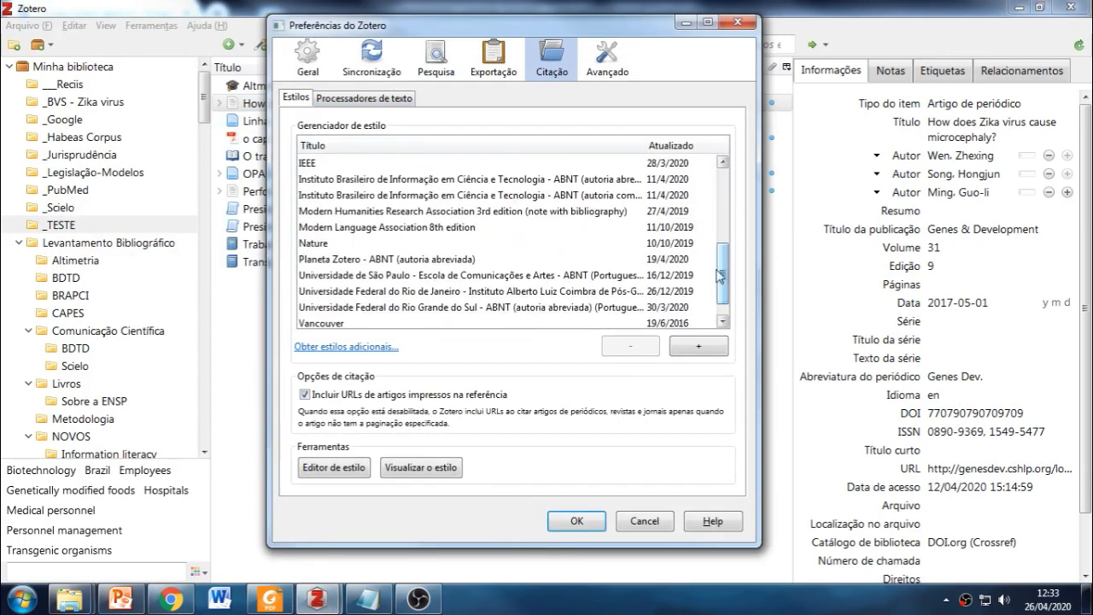
click(493, 261)
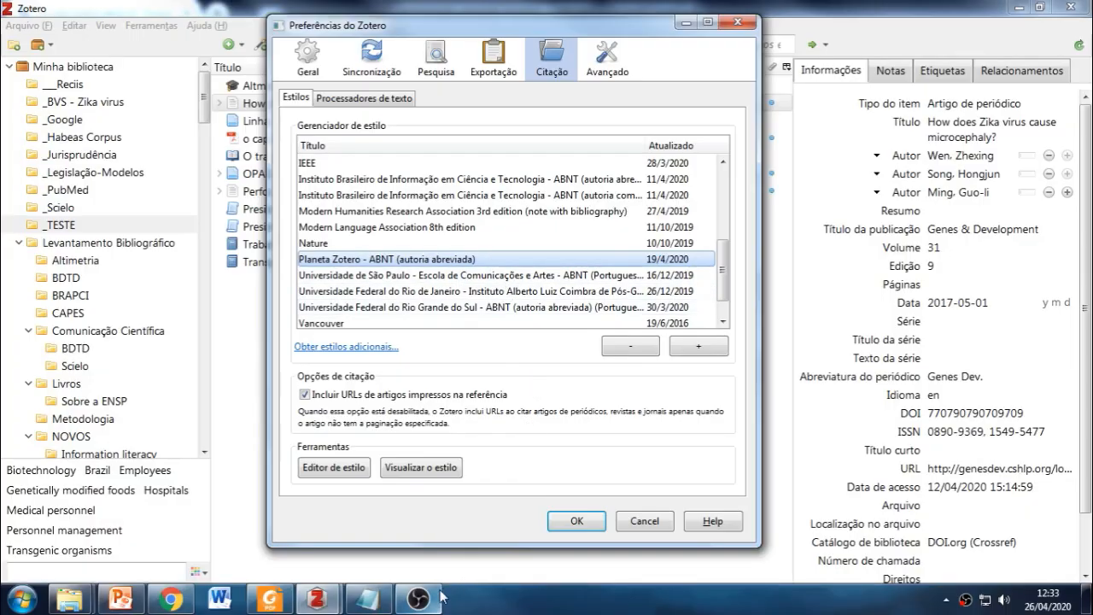
click(576, 522)
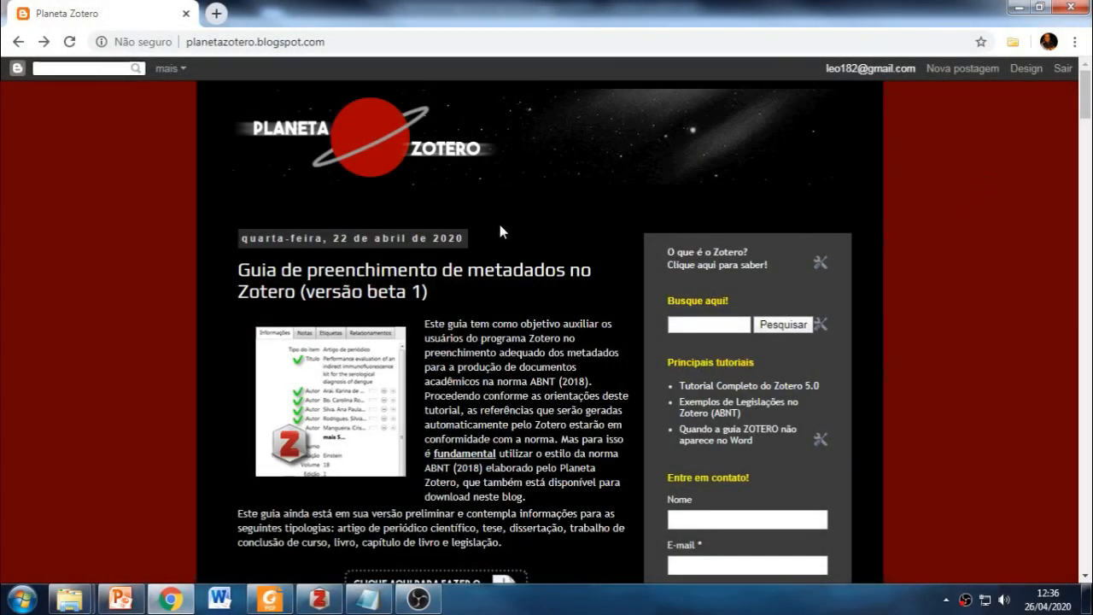
- Open the PDF of the metadata guide "Guia de preenchimento de metadados no Zotero" from its post on the Planeta Zotero blog
scroll(545, 198, down, 1)
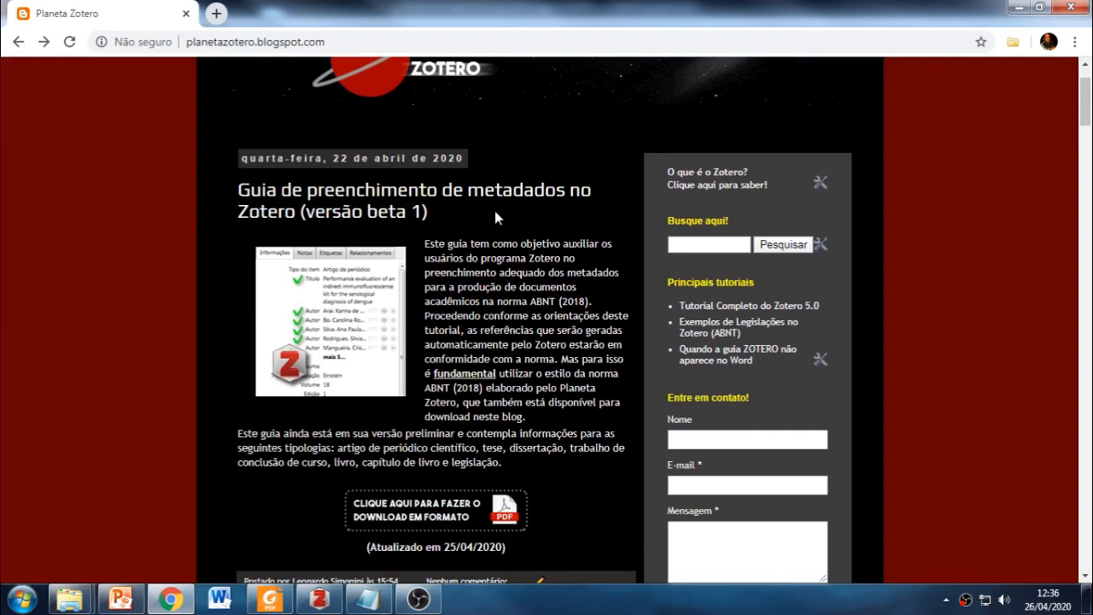
scroll(494, 211, down, 1)
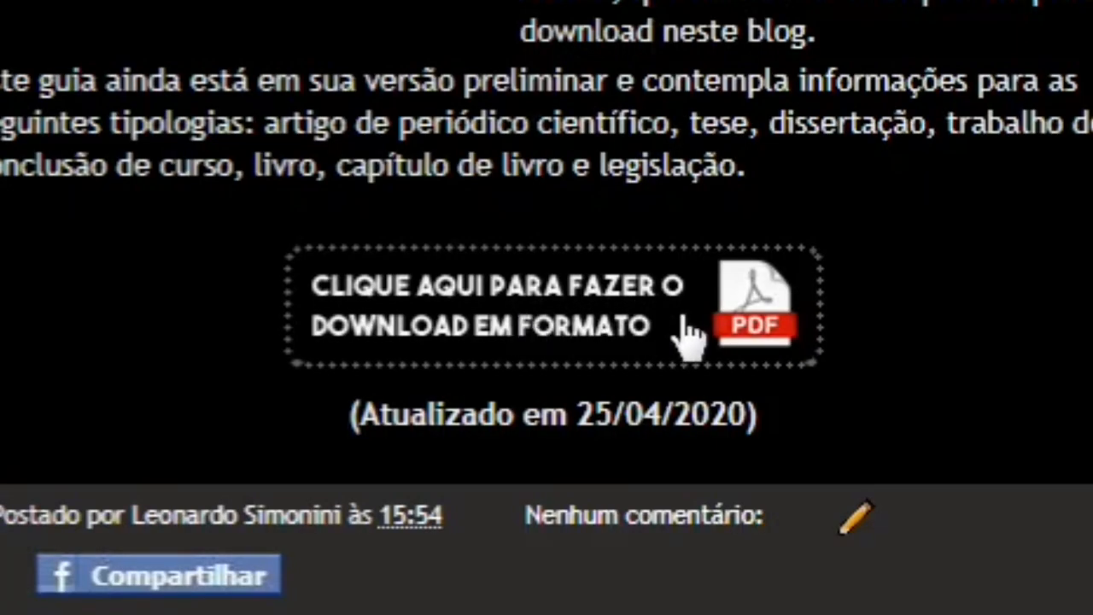
click(577, 320)
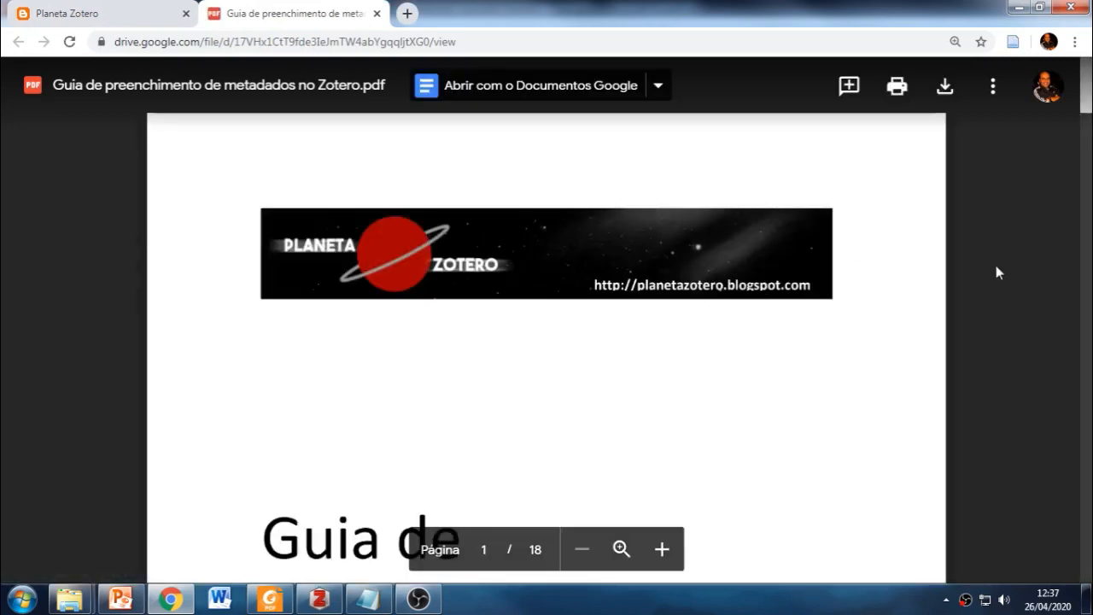
- Read the guide from its cover and table of contents through section 1.1 on installing the ABNT style to section 1.2 on manual metadata entry
scroll(1004, 267, down, 4)
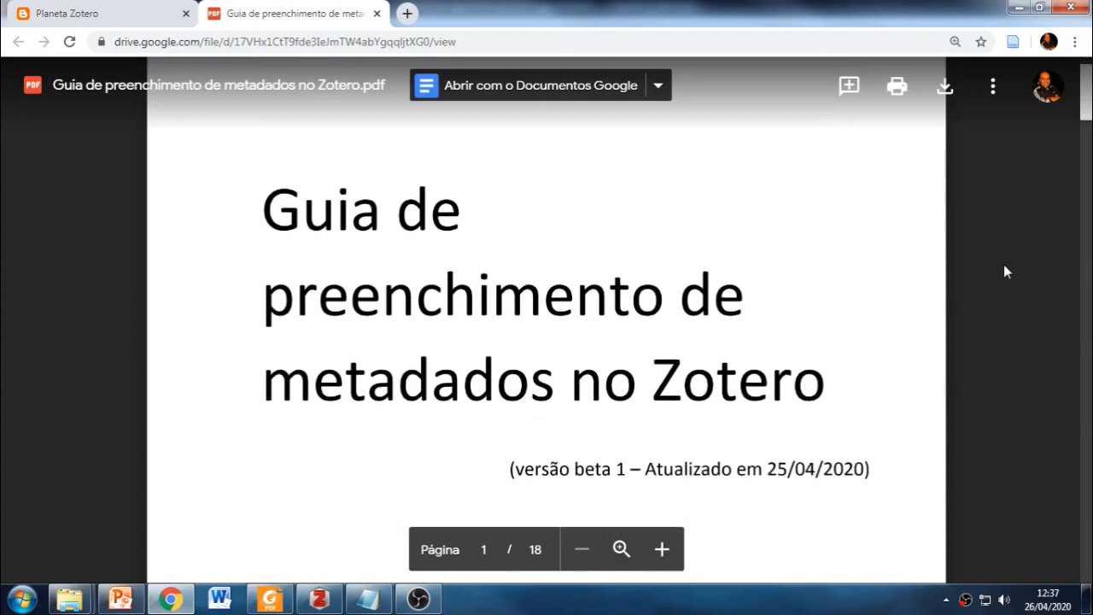
scroll(1004, 272, down, 2)
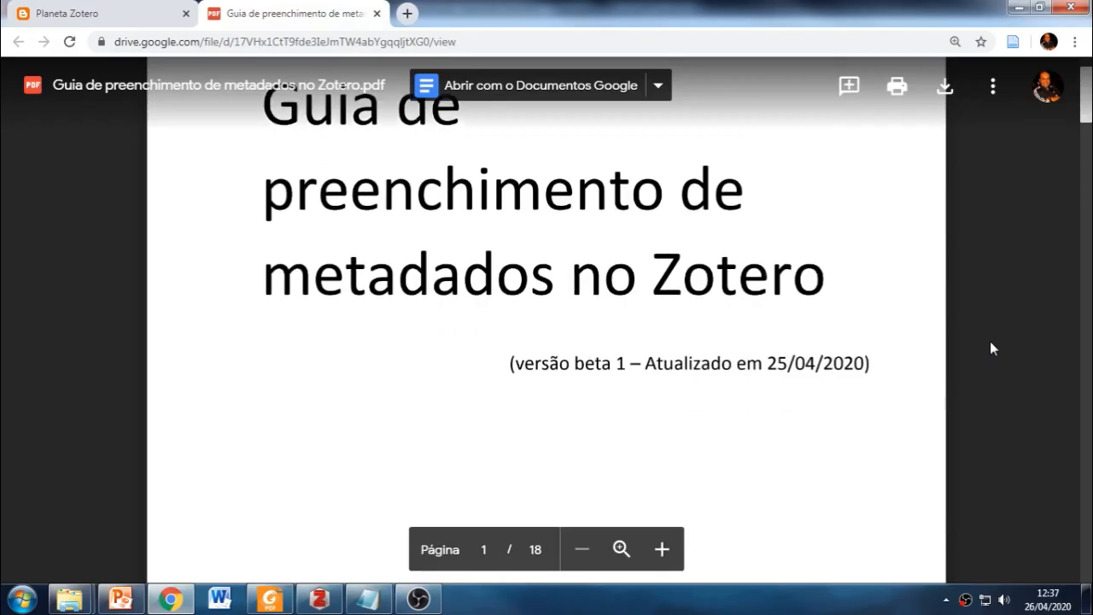
scroll(991, 346, down, 6)
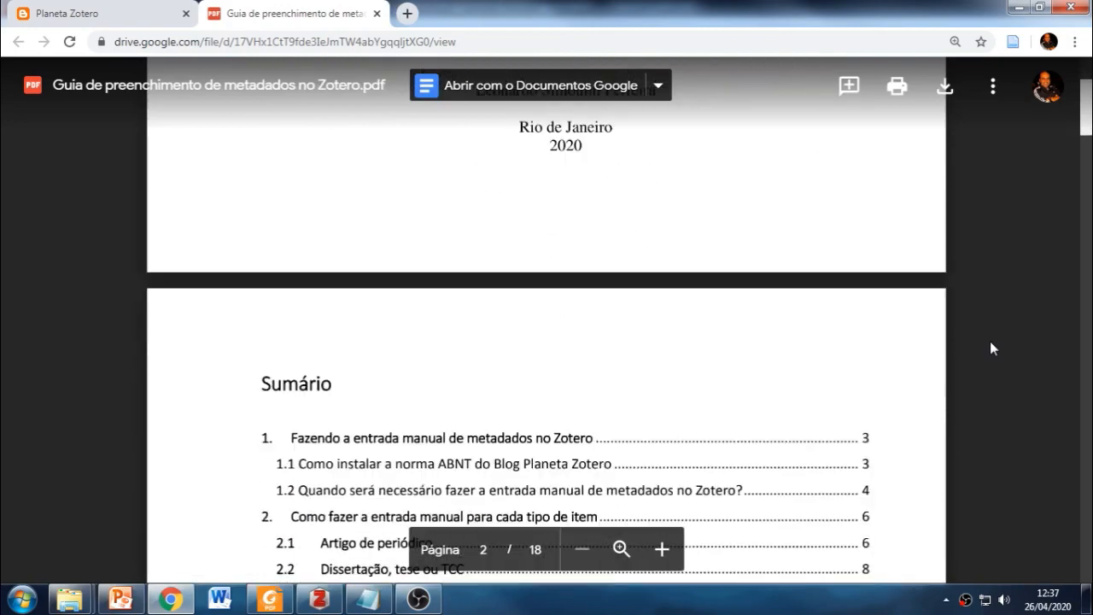
scroll(990, 341, down, 2)
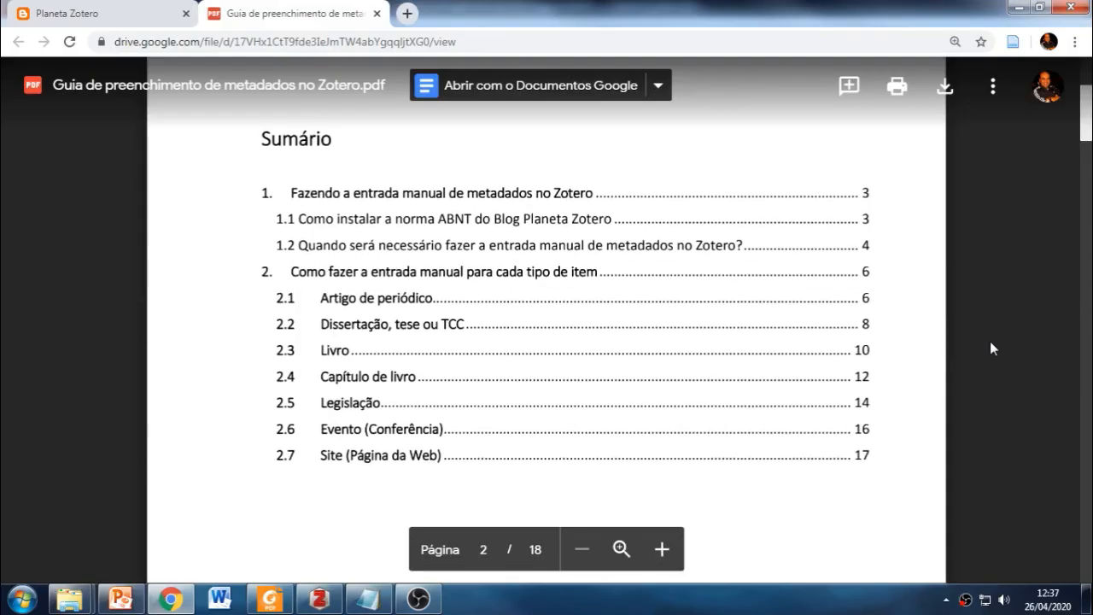
scroll(990, 347, down, 6)
scroll(991, 347, down, 3)
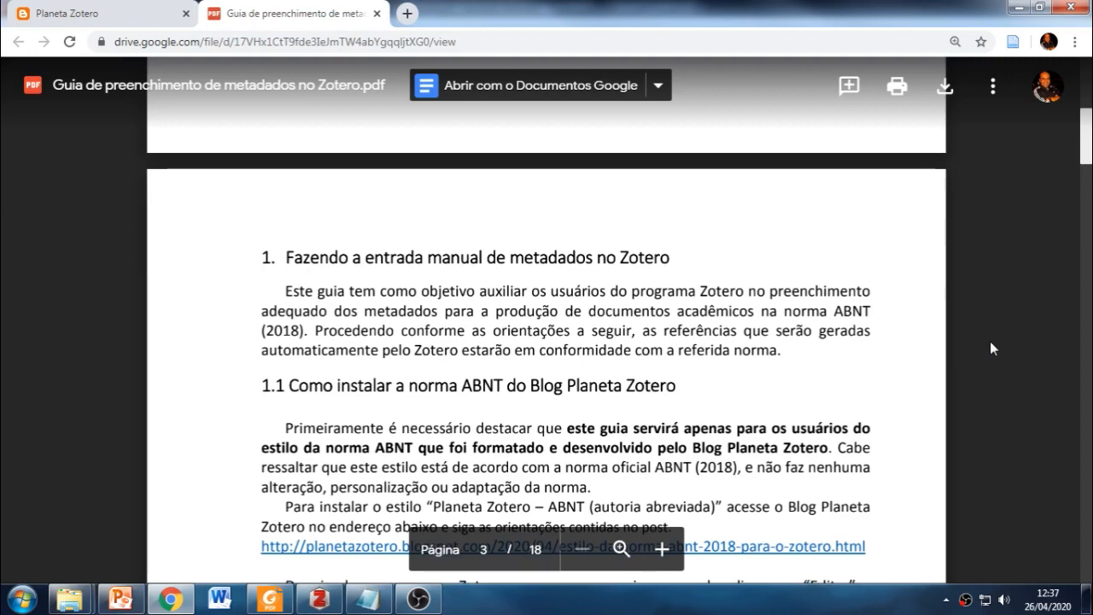
scroll(990, 341, down, 3)
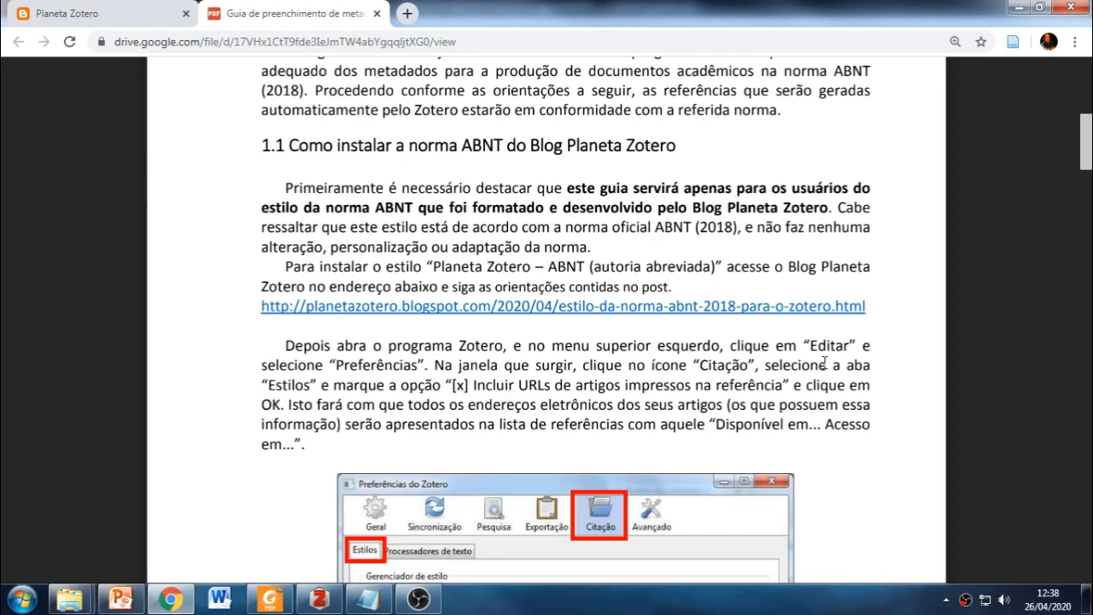
scroll(824, 363, down, 5)
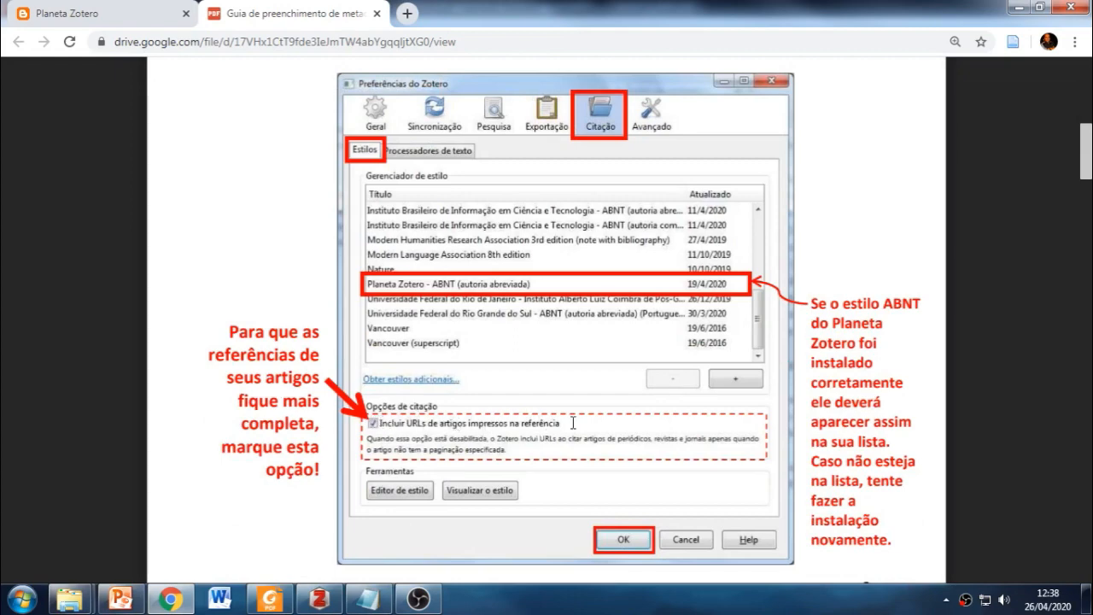
scroll(632, 421, down, 3)
scroll(632, 421, down, 3)
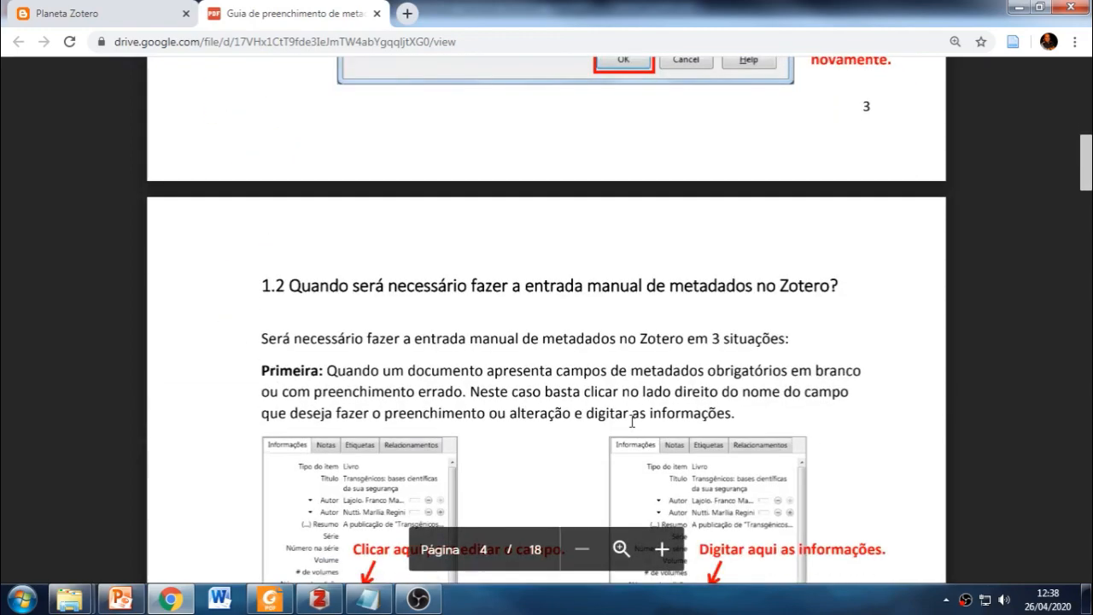
- Read section 1.2 of the guide on the three situations that require entering metadata manually in Zotero
scroll(632, 421, down, 2)
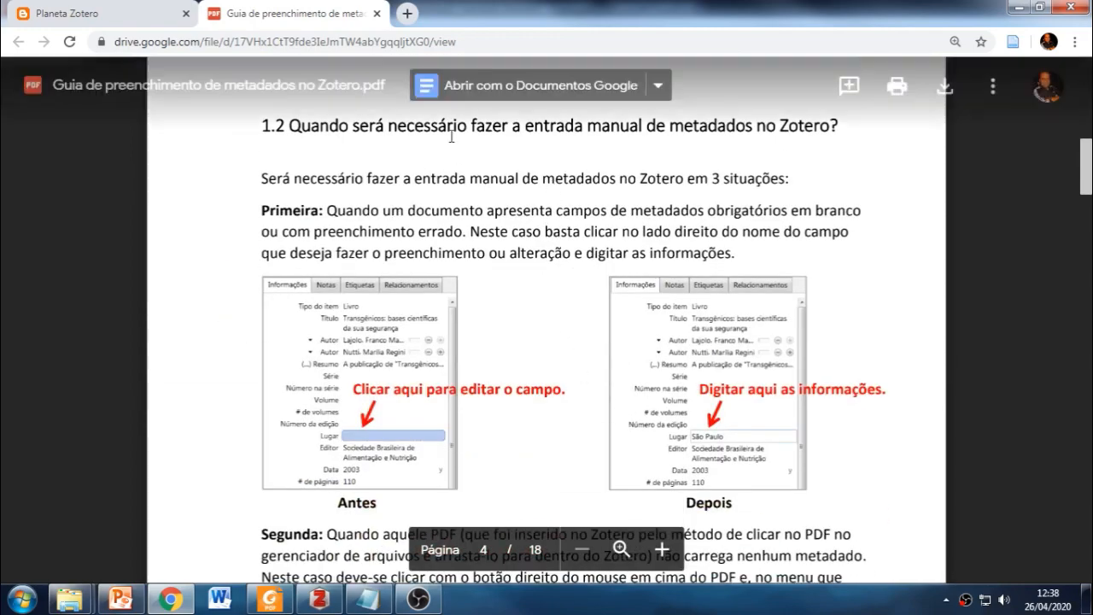
scroll(589, 316, down, 5)
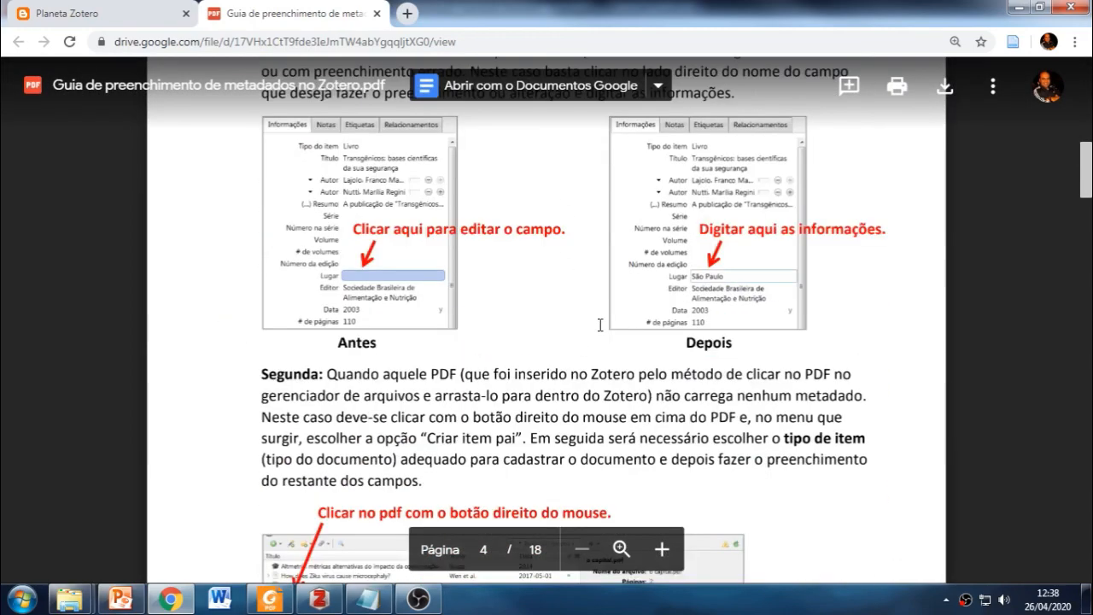
scroll(601, 324, down, 8)
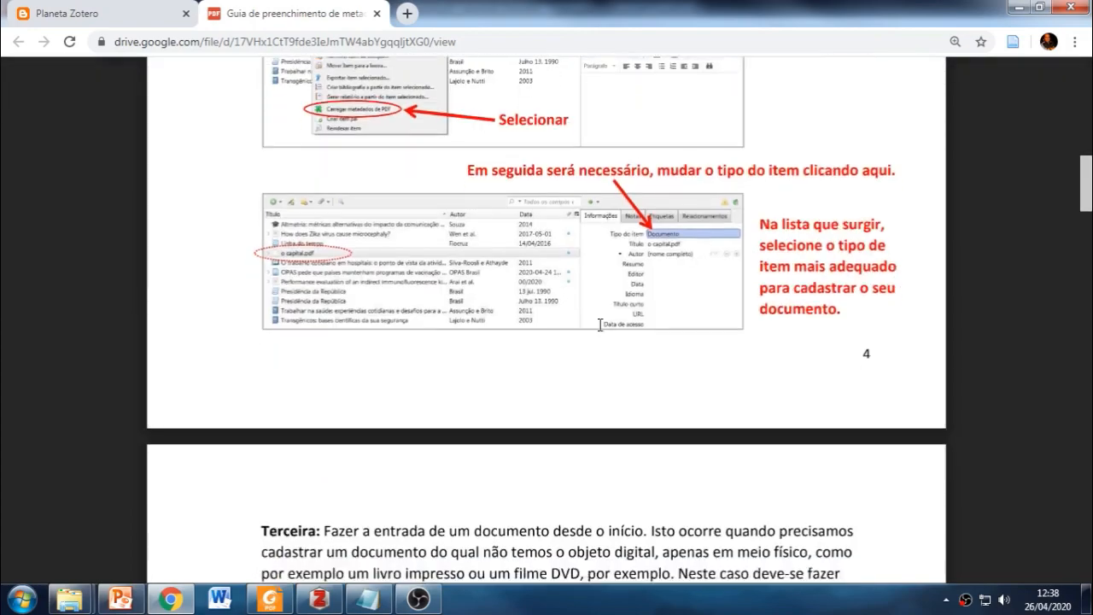
scroll(600, 325, down, 9)
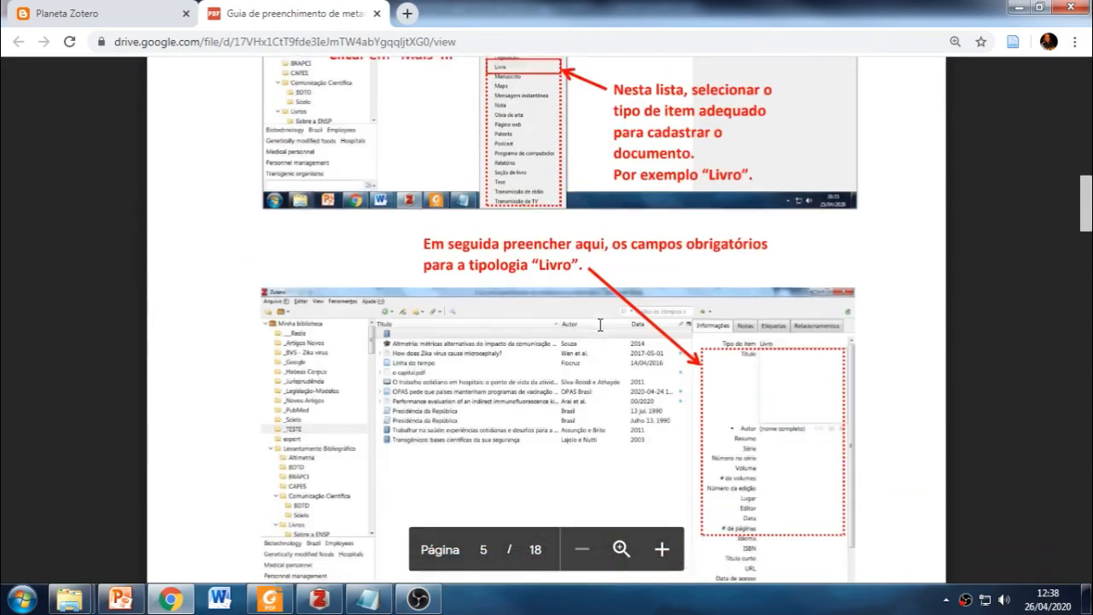
scroll(601, 324, down, 6)
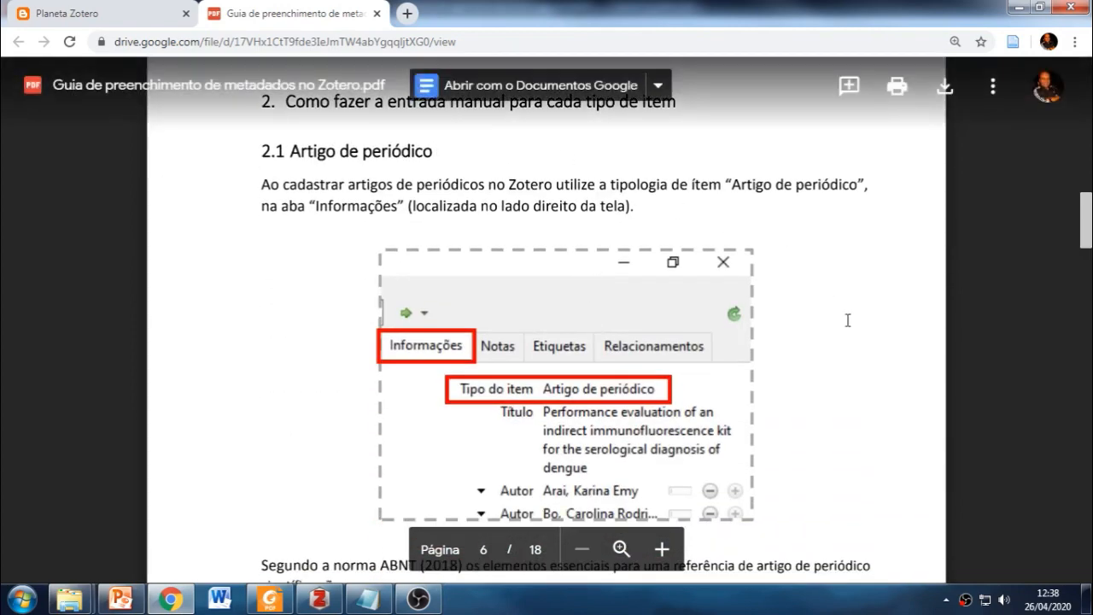
- Read section 2.1 on journal articles, covering the essential elements under ABNT (2018) and the two example references
scroll(847, 317, down, 4)
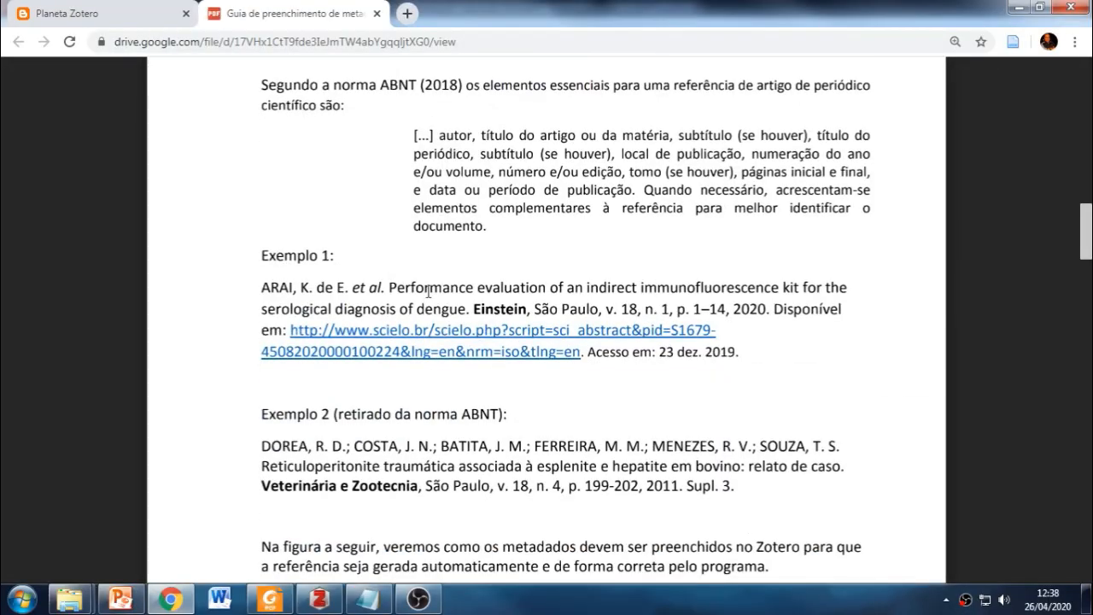
scroll(431, 295, down, 1)
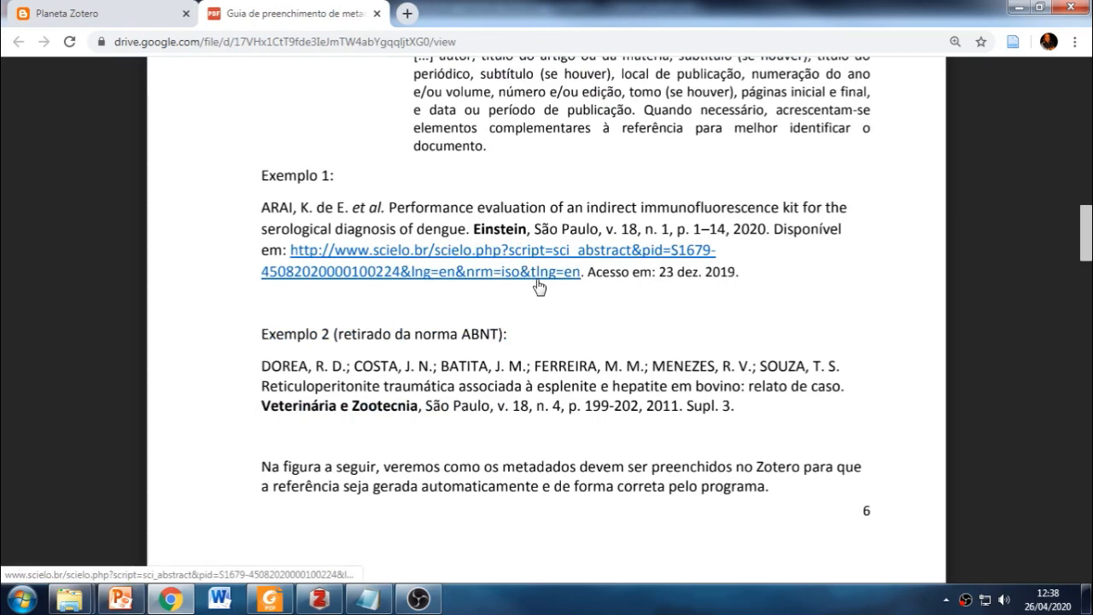
scroll(598, 188, up, 2)
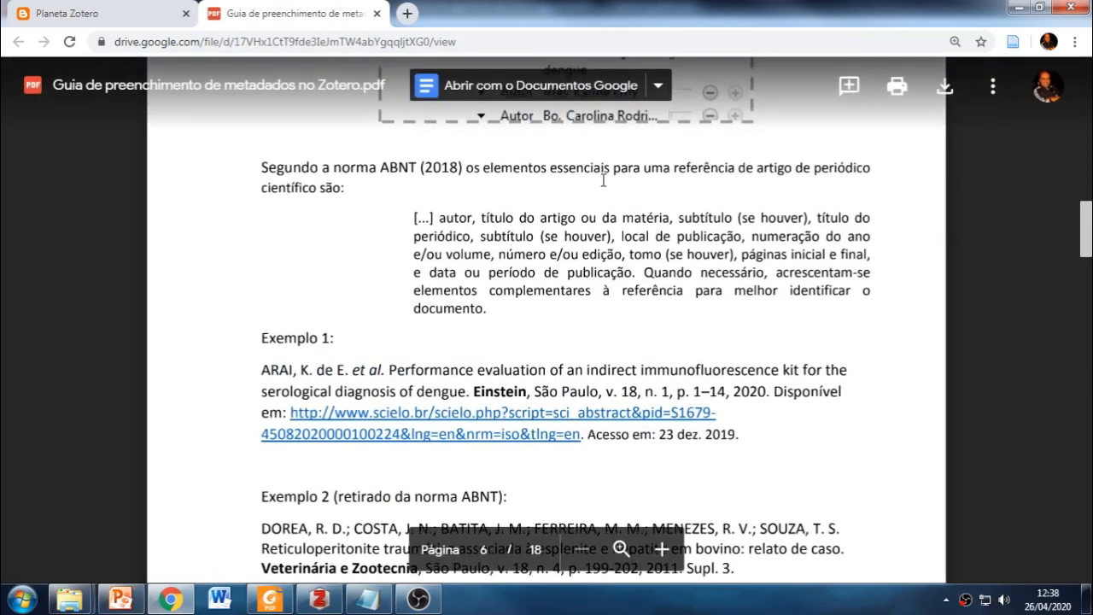
scroll(603, 180, up, 3)
scroll(589, 316, down, 2)
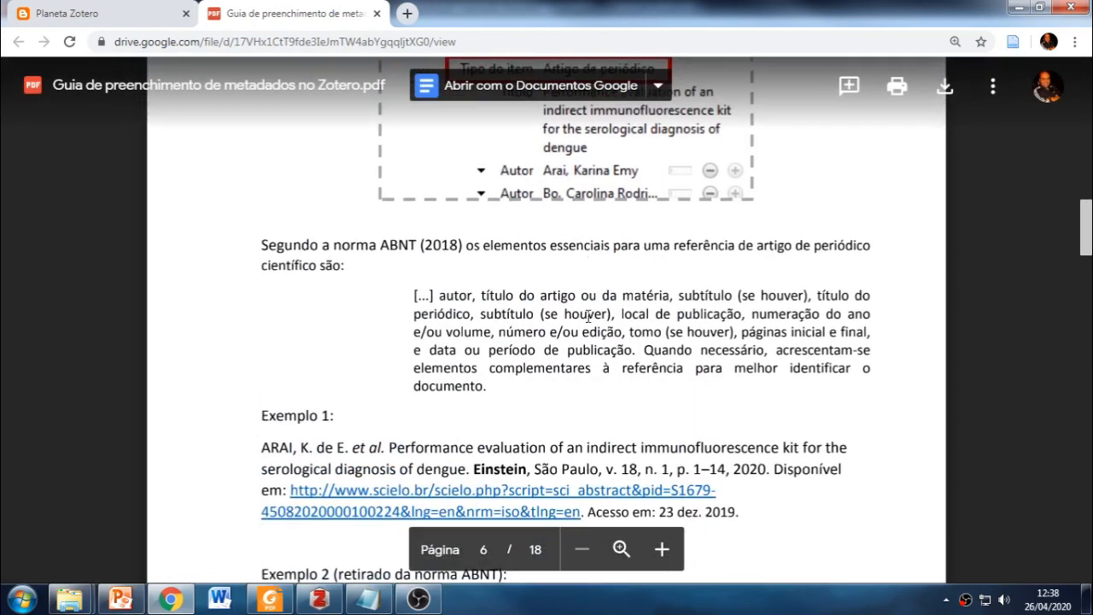
scroll(589, 316, down, 2)
scroll(524, 353, down, 2)
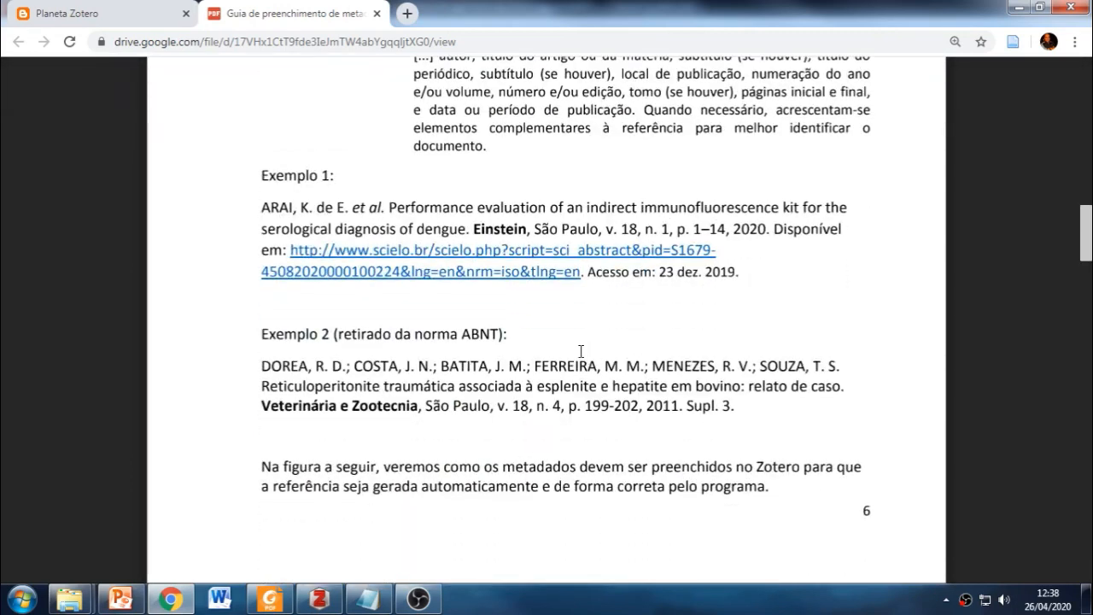
- Examine the colour-coded journal article field figure on page 7, including the mandatory fields, URL, access date and the special "Extra" field
scroll(580, 351, down, 6)
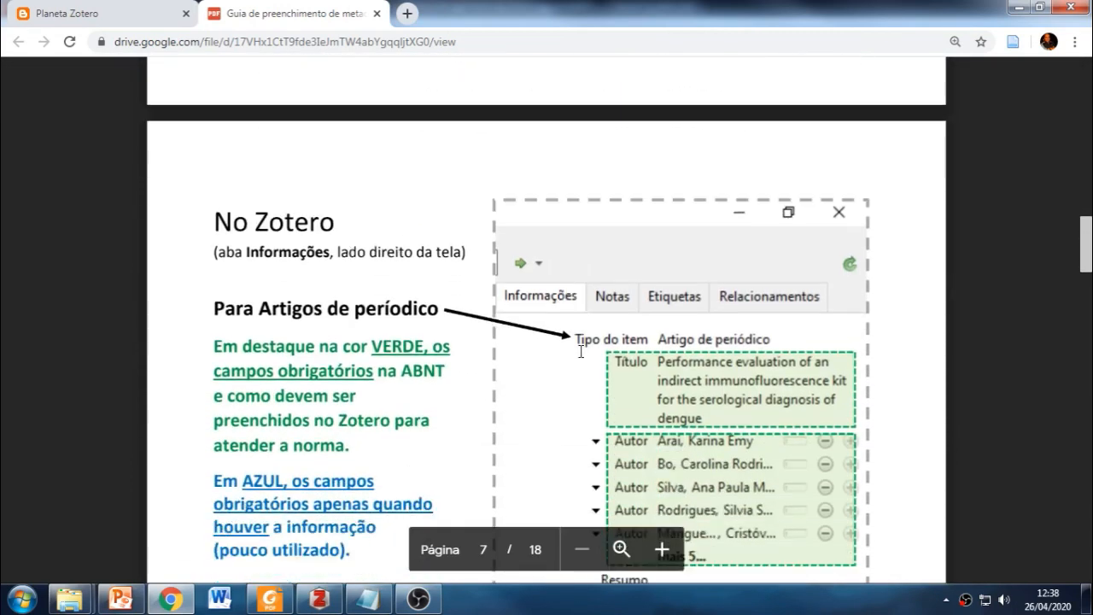
scroll(581, 349, down, 1)
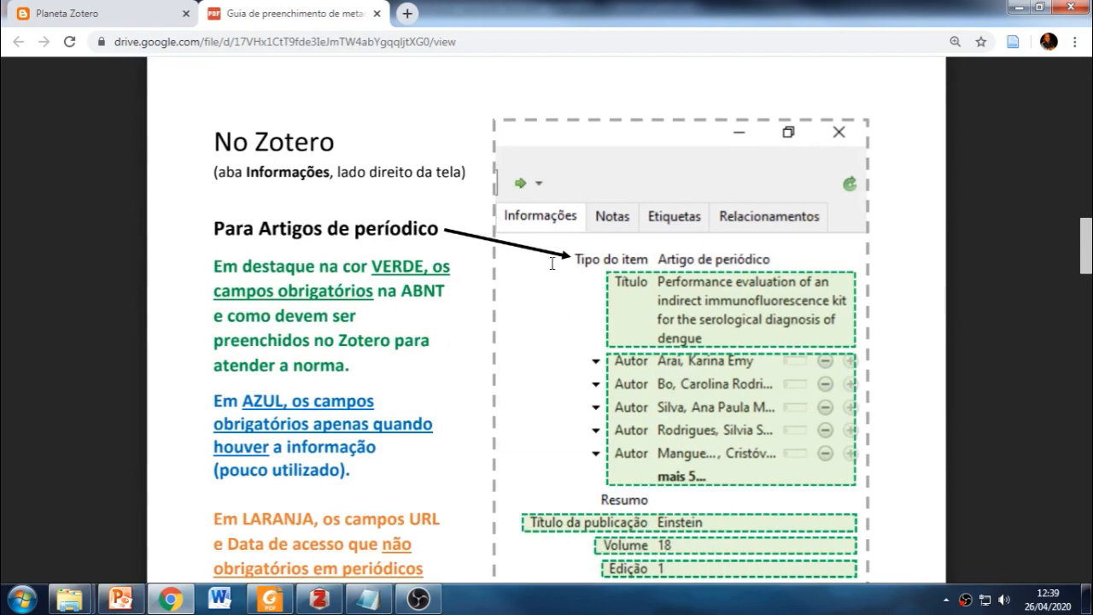
scroll(652, 249, down, 1)
scroll(652, 249, down, 1)
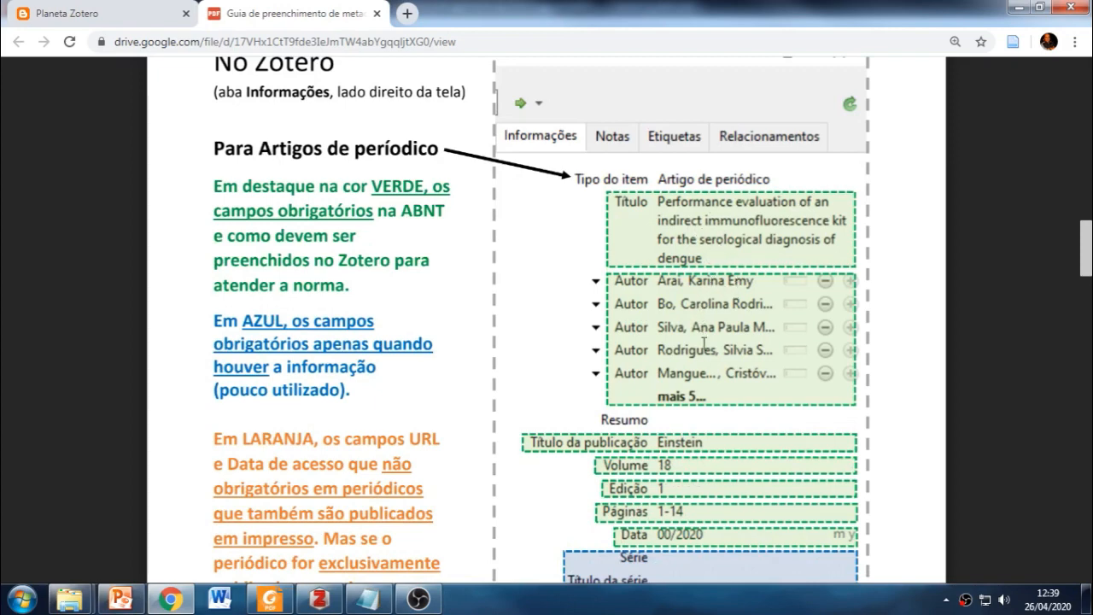
scroll(706, 350, down, 2)
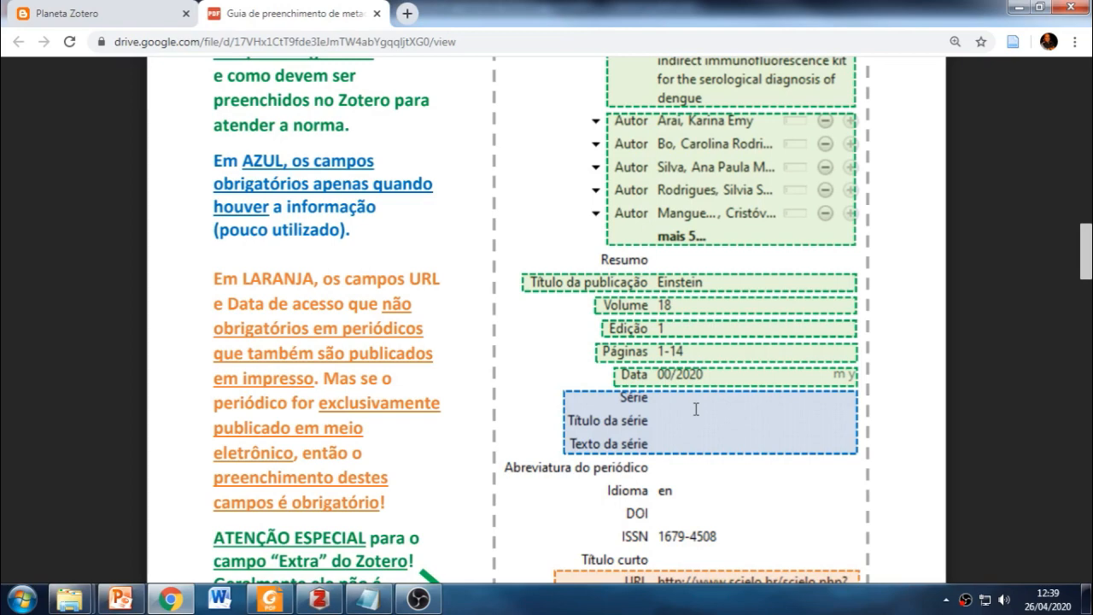
scroll(696, 409, down, 3)
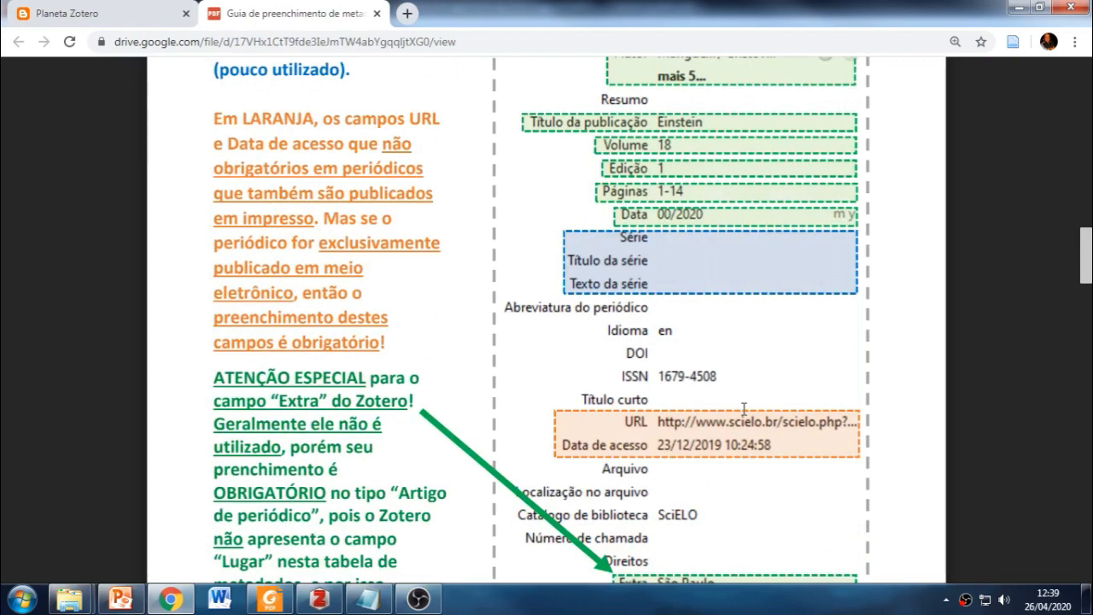
scroll(794, 390, down, 2)
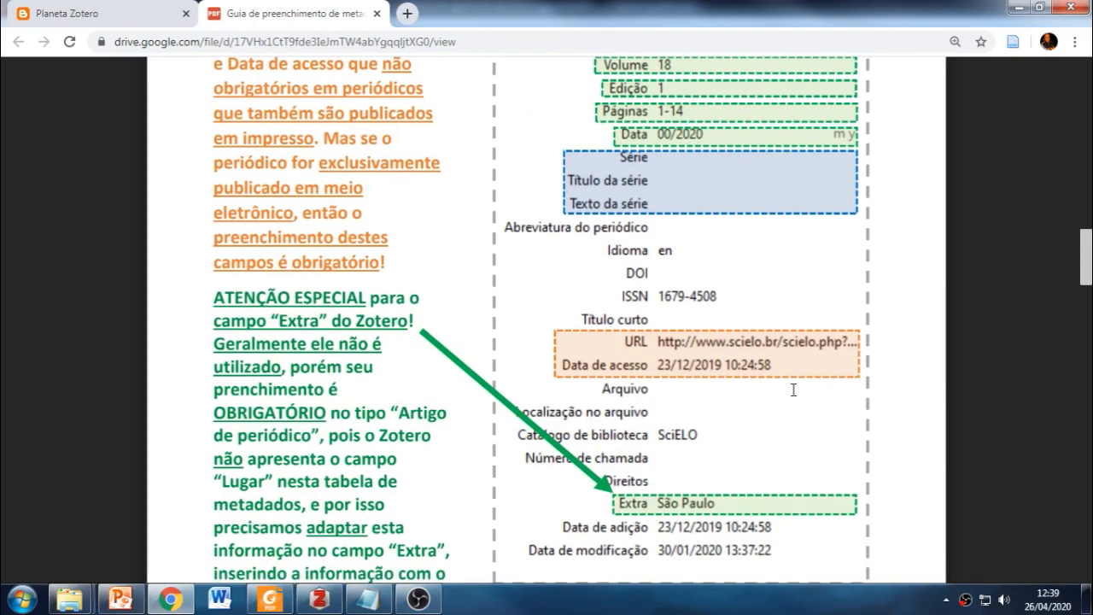
scroll(794, 389, down, 2)
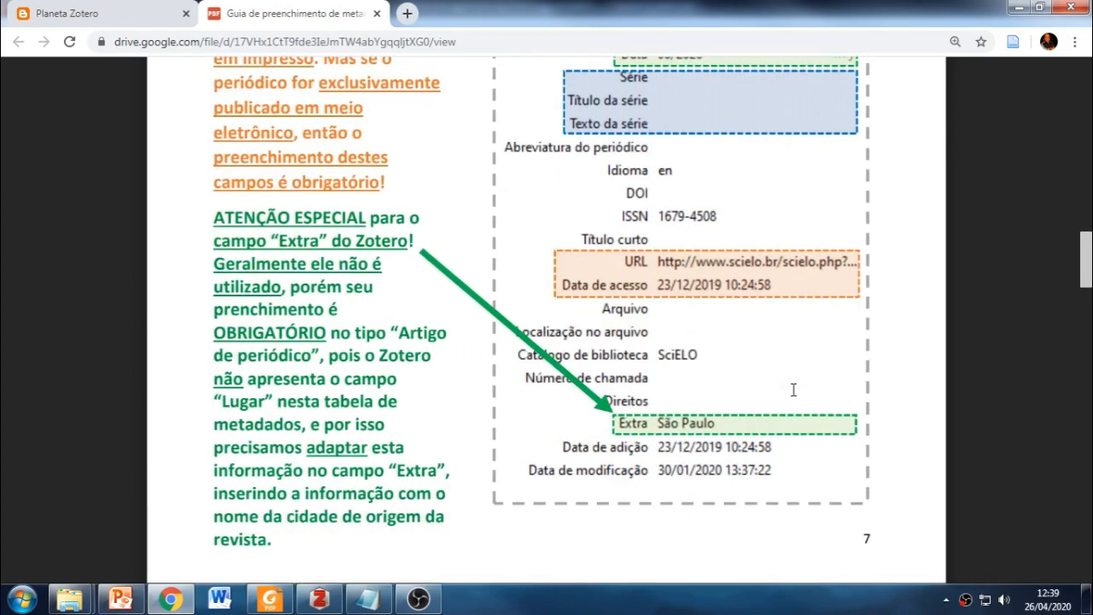
- Skim sections 2.2 Dissertação, tese ou TCC, 2.3 Livro and 2.4 Capítulo de livro for their item types and metadata fields
scroll(794, 390, down, 12)
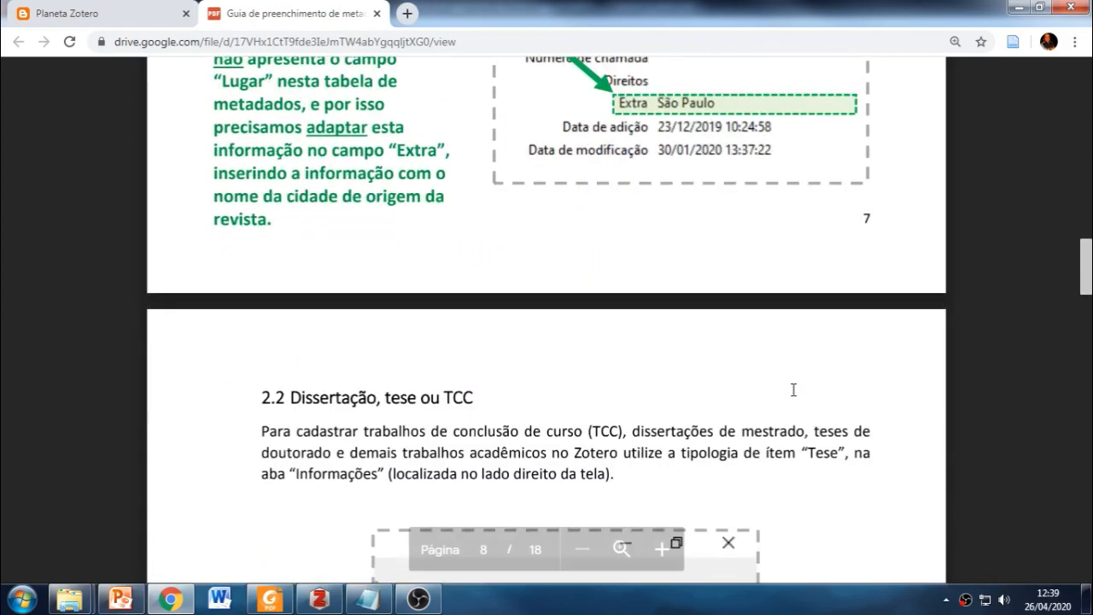
scroll(794, 390, down, 15)
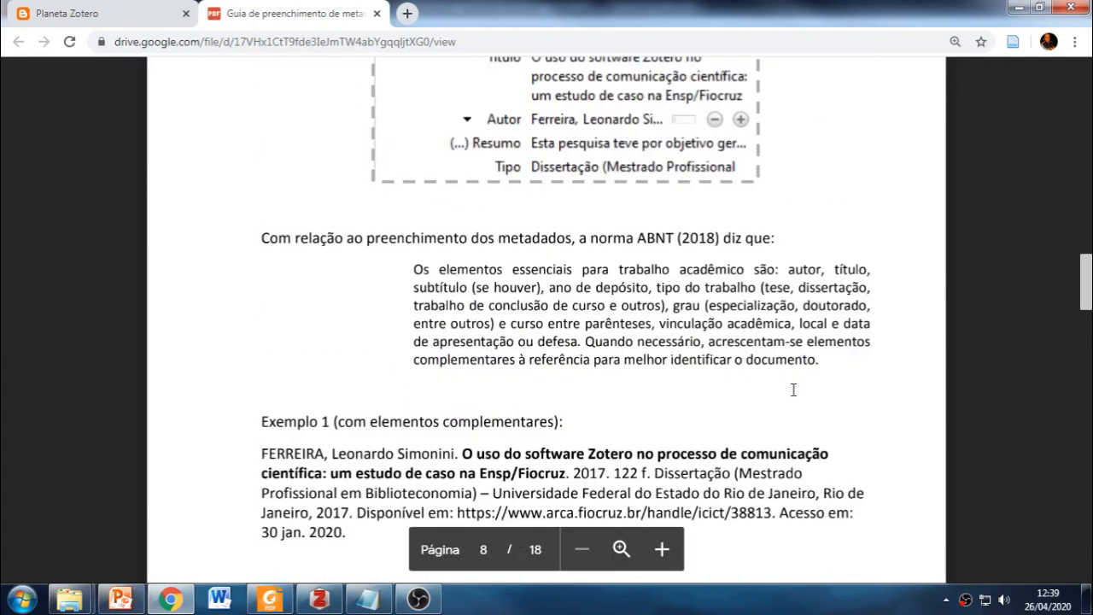
scroll(793, 389, down, 17)
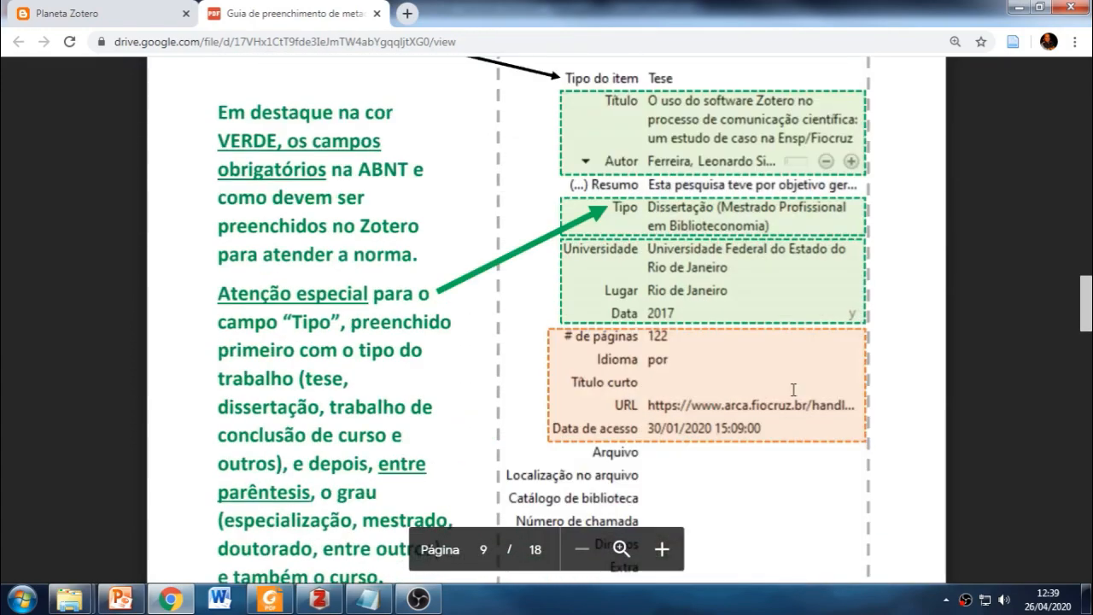
scroll(793, 390, down, 15)
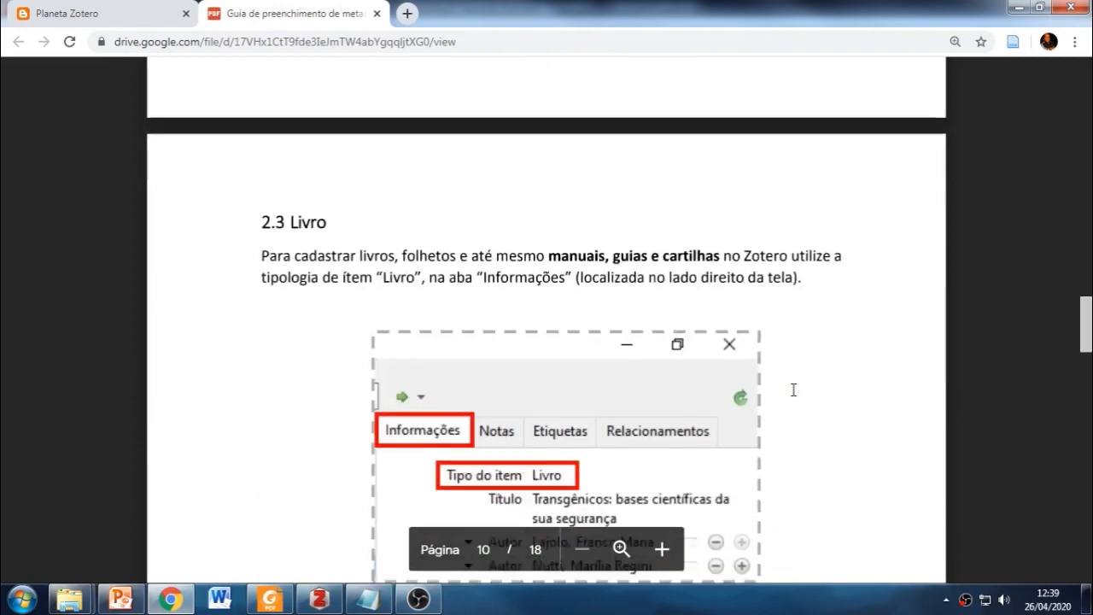
scroll(793, 389, down, 15)
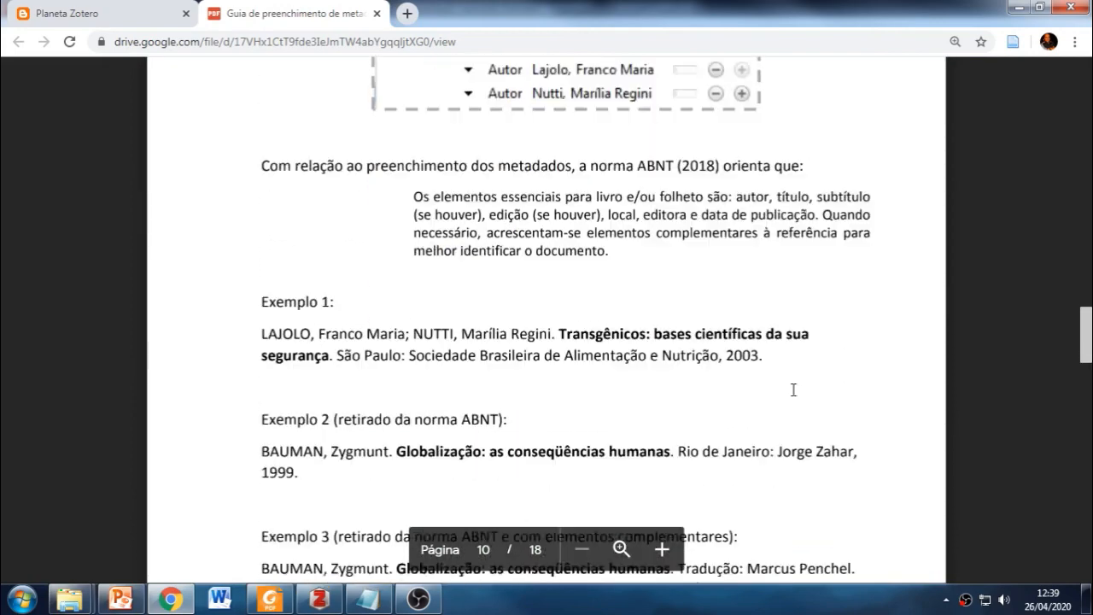
scroll(794, 390, down, 15)
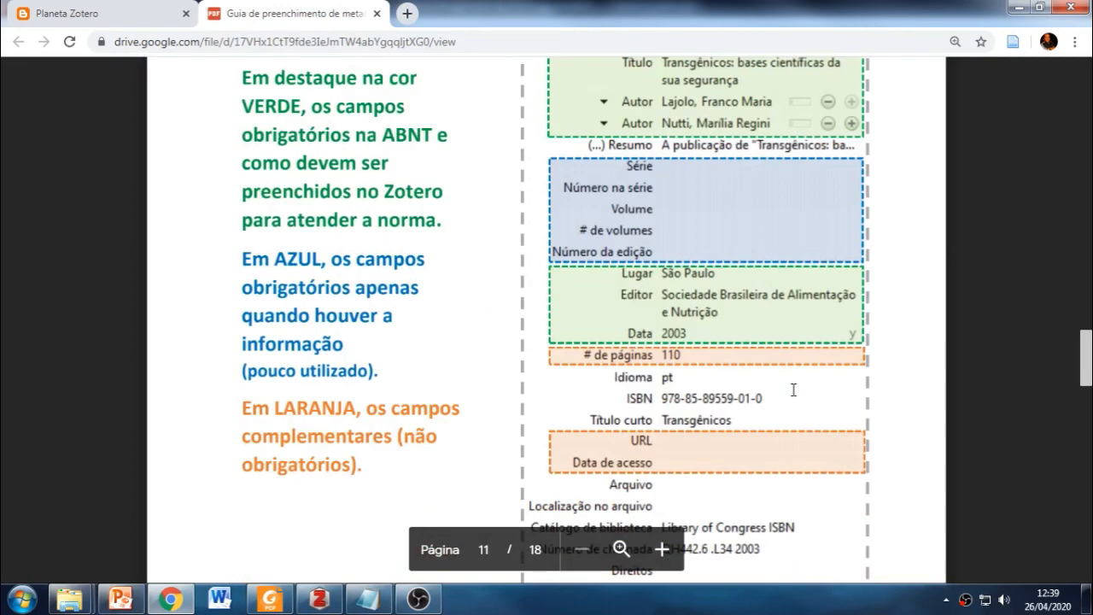
scroll(793, 389, down, 15)
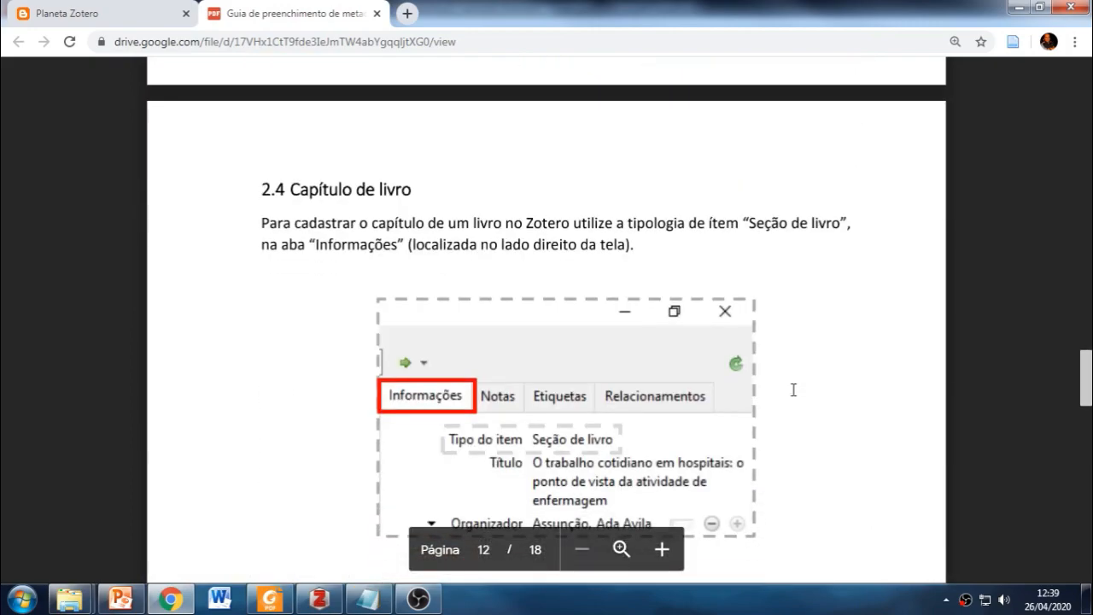
scroll(794, 389, down, 10)
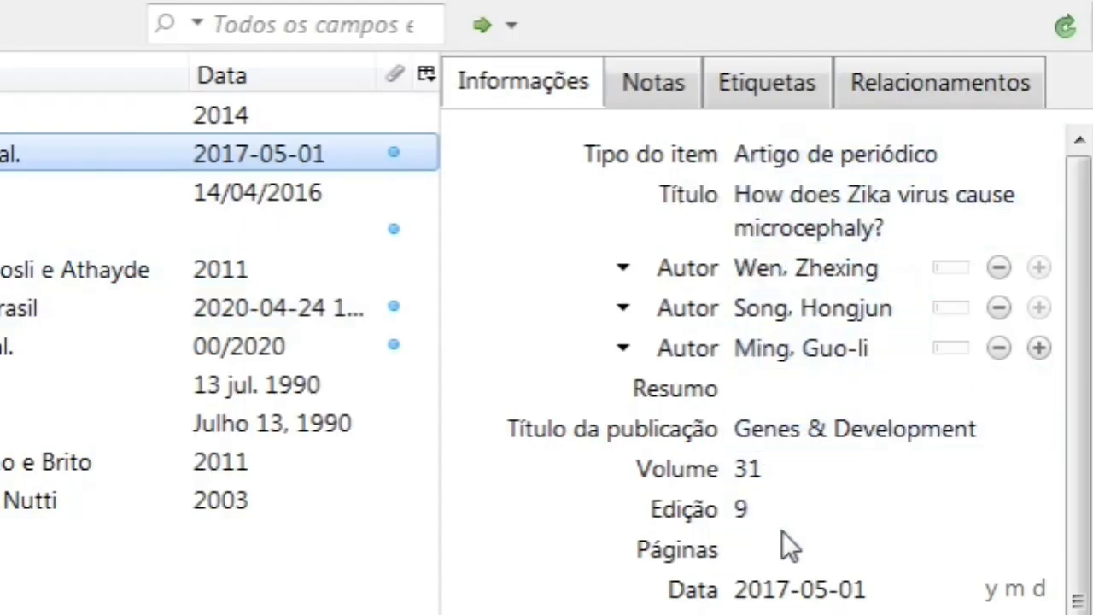
click(784, 543)
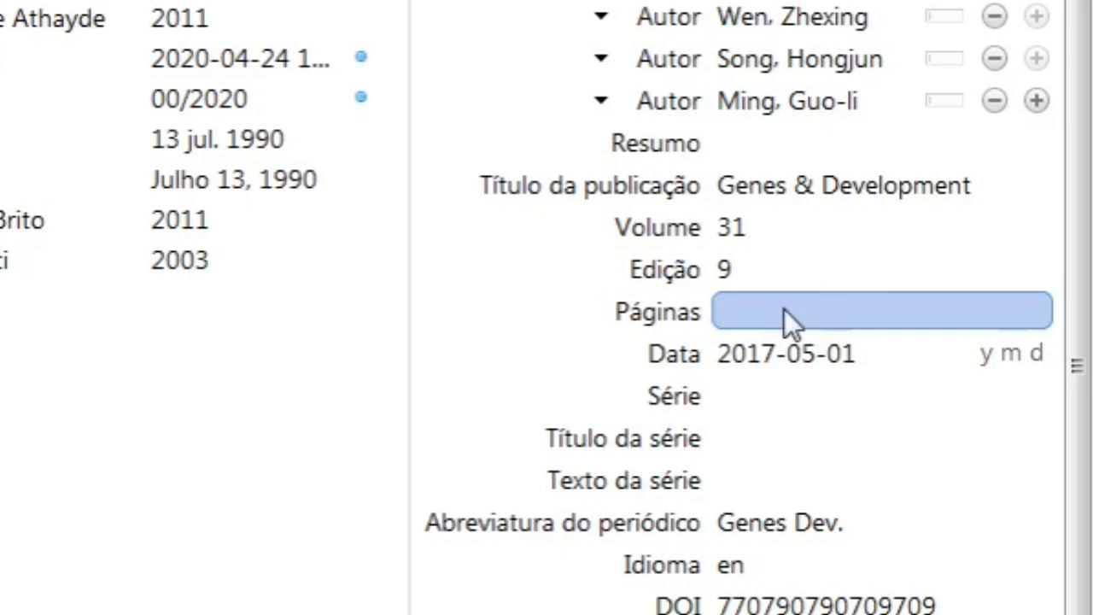
click(766, 311)
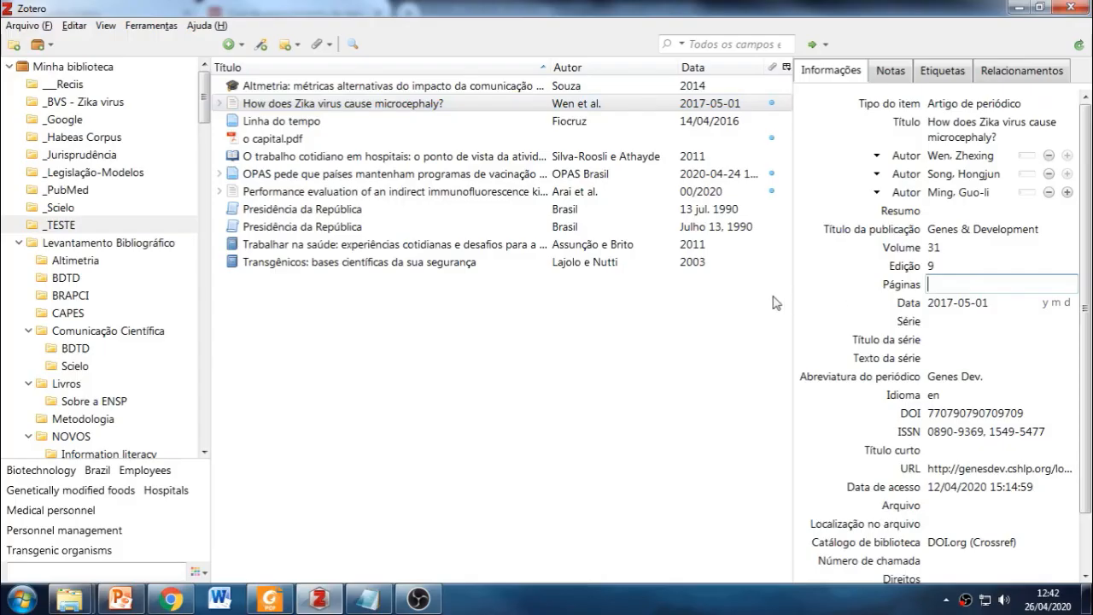
click(681, 320)
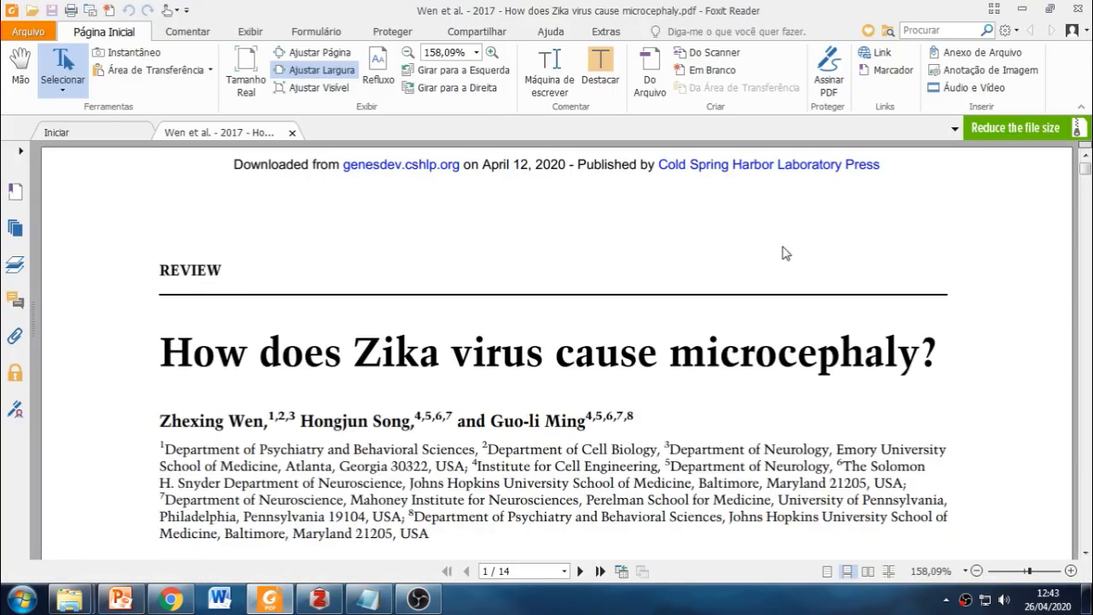
- Copy the page range 849–861 from the first-page footer of the "How does Zika virus cause microcephaly?" PDF and return to Zotero
scroll(786, 253, down, 6)
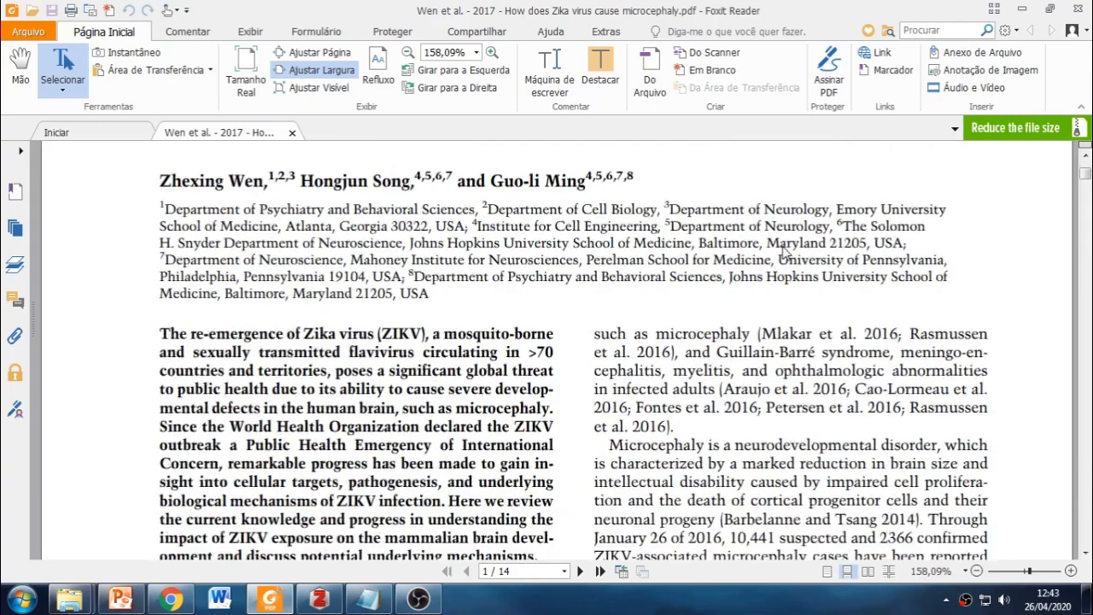
scroll(785, 250, down, 5)
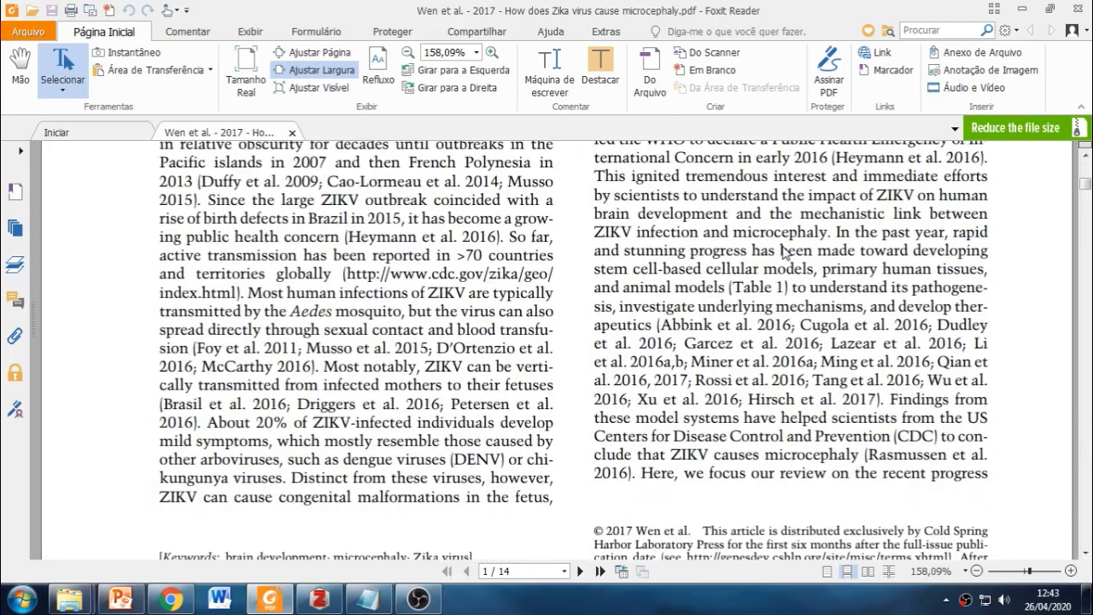
scroll(786, 253, down, 1)
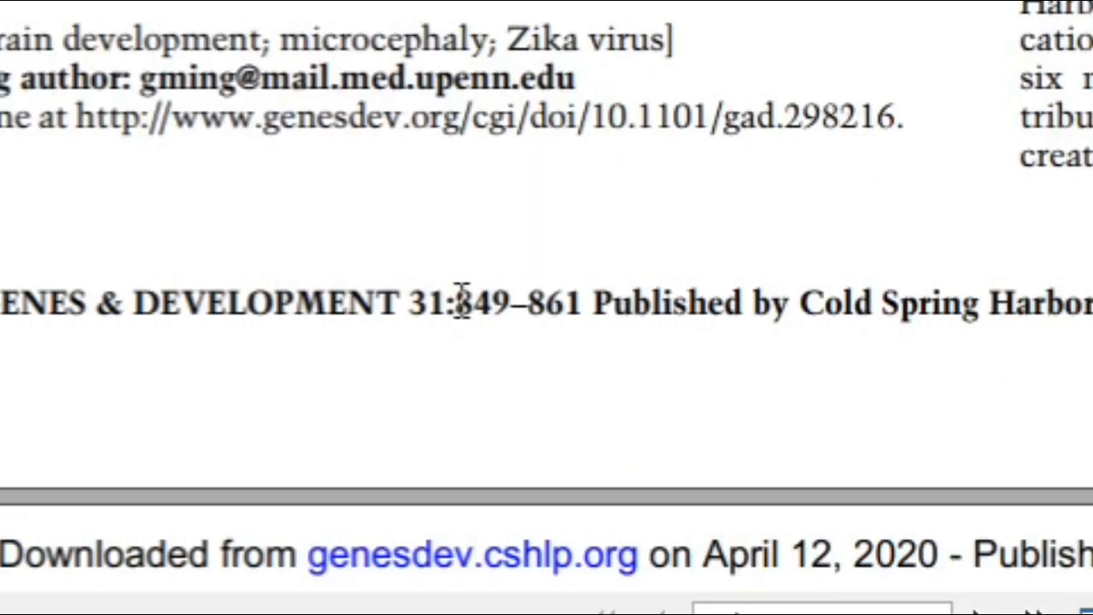
drag(456, 299, 578, 300)
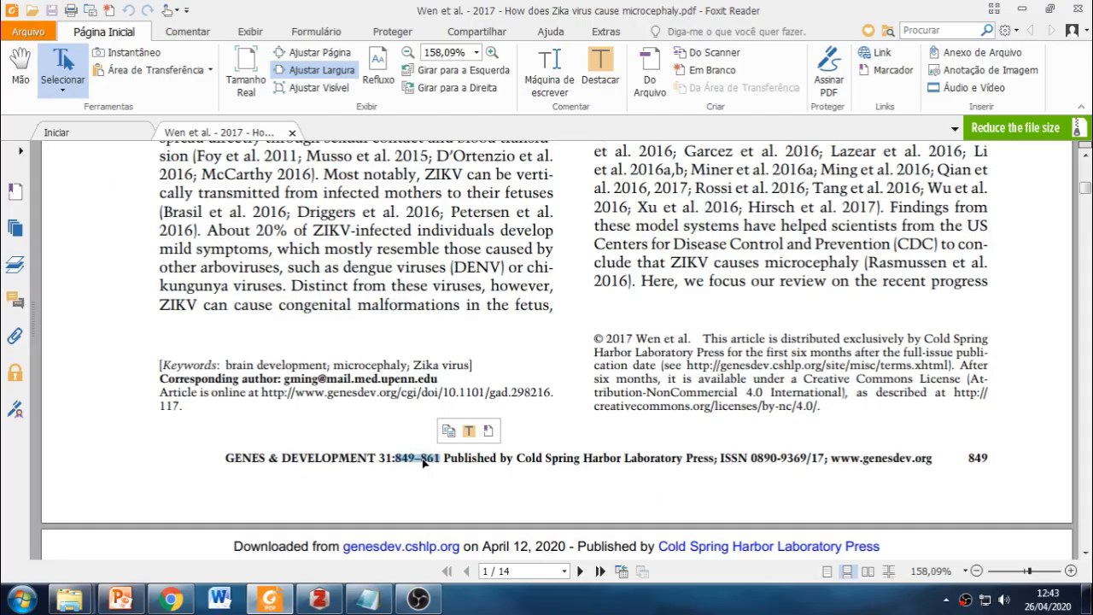
right_click(548, 324)
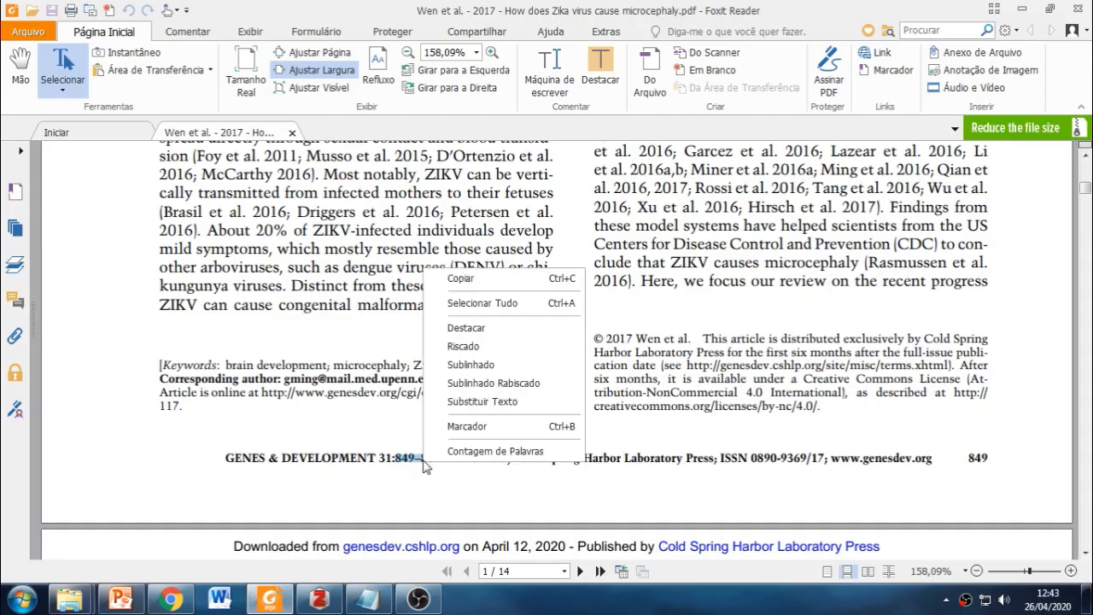
click(465, 279)
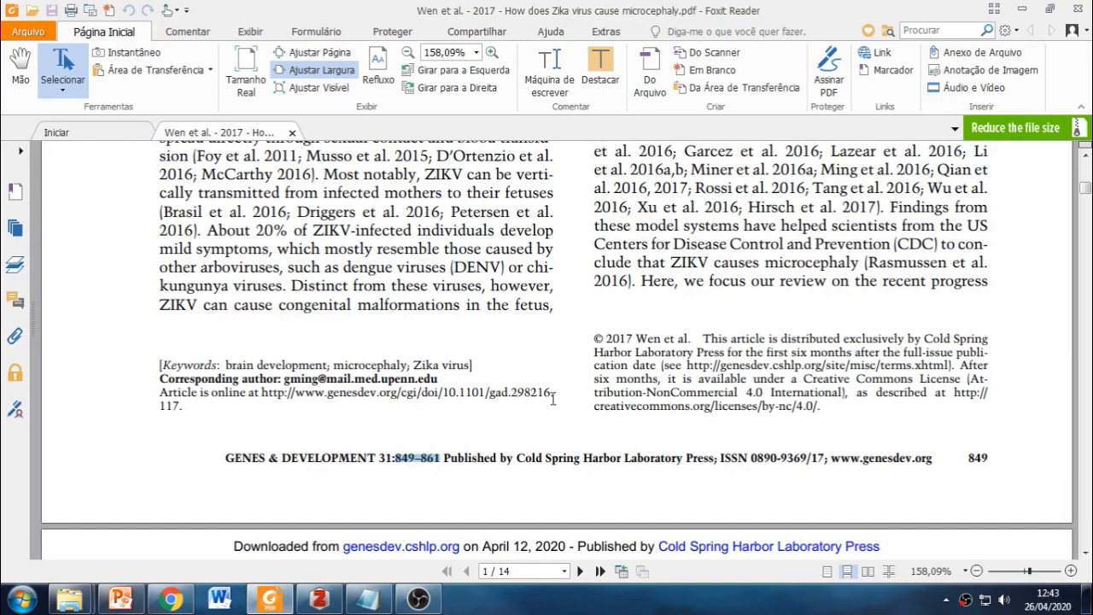
click(1026, 10)
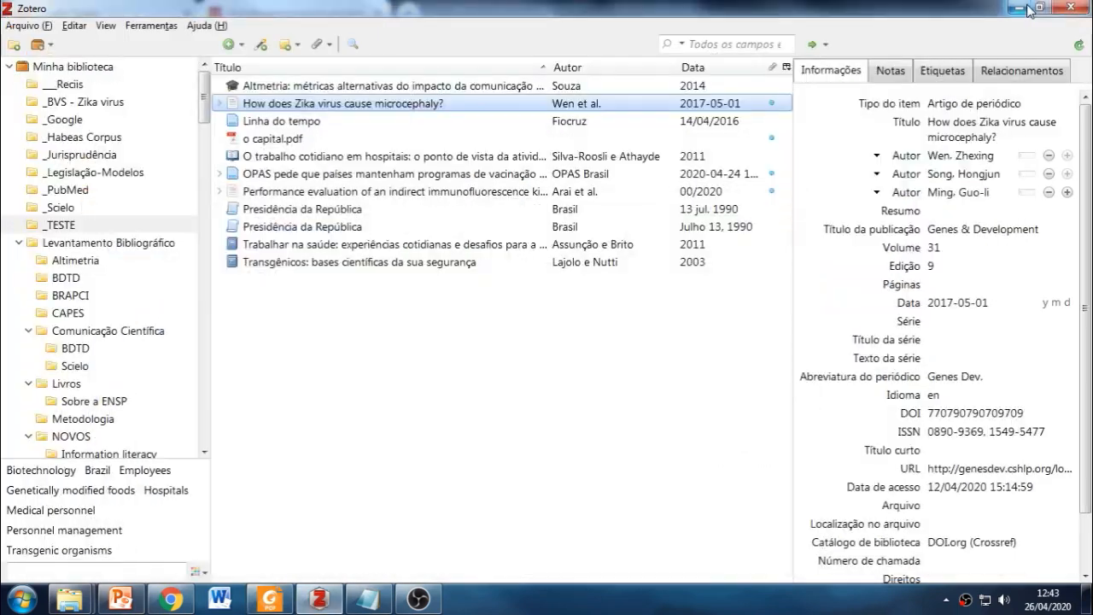
- Paste the copied page range 849–861 into the Páginas field of the "How does Zika virus cause microcephaly?" article
click(940, 284)
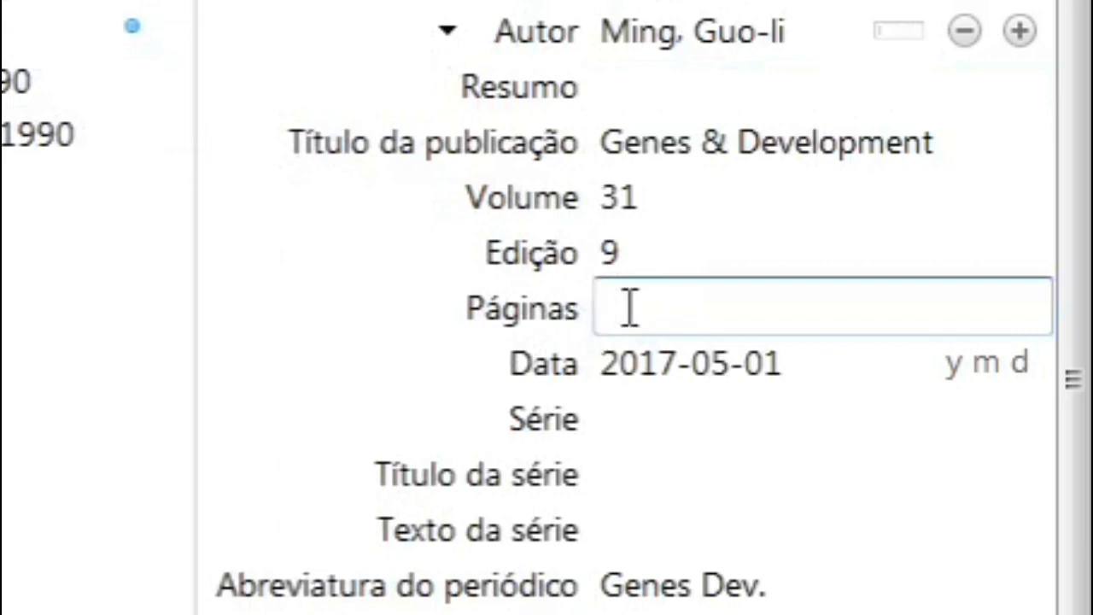
right_click(674, 306)
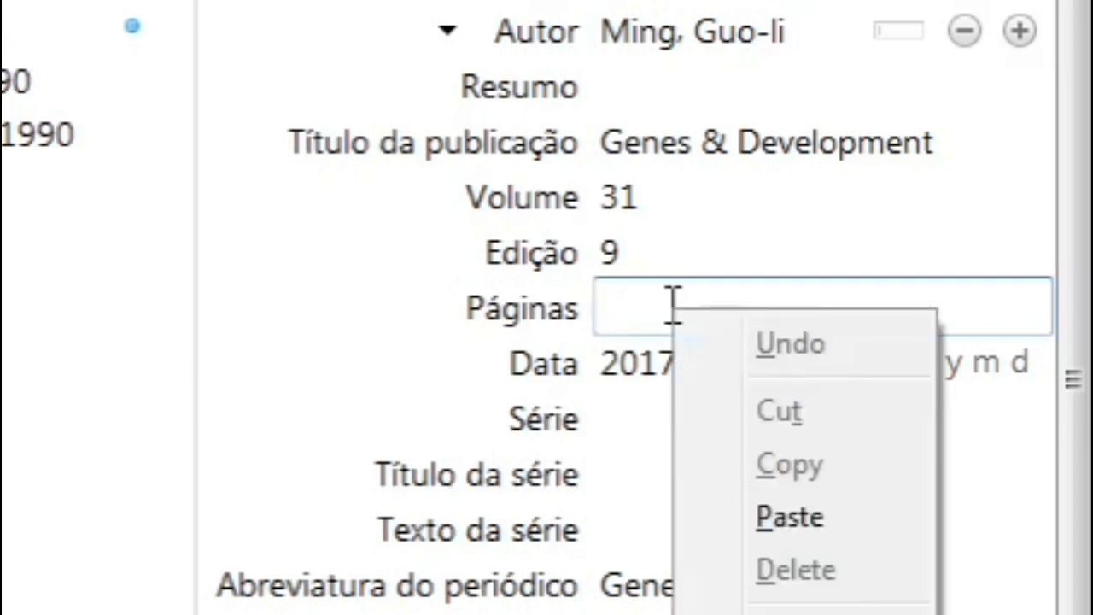
click(876, 518)
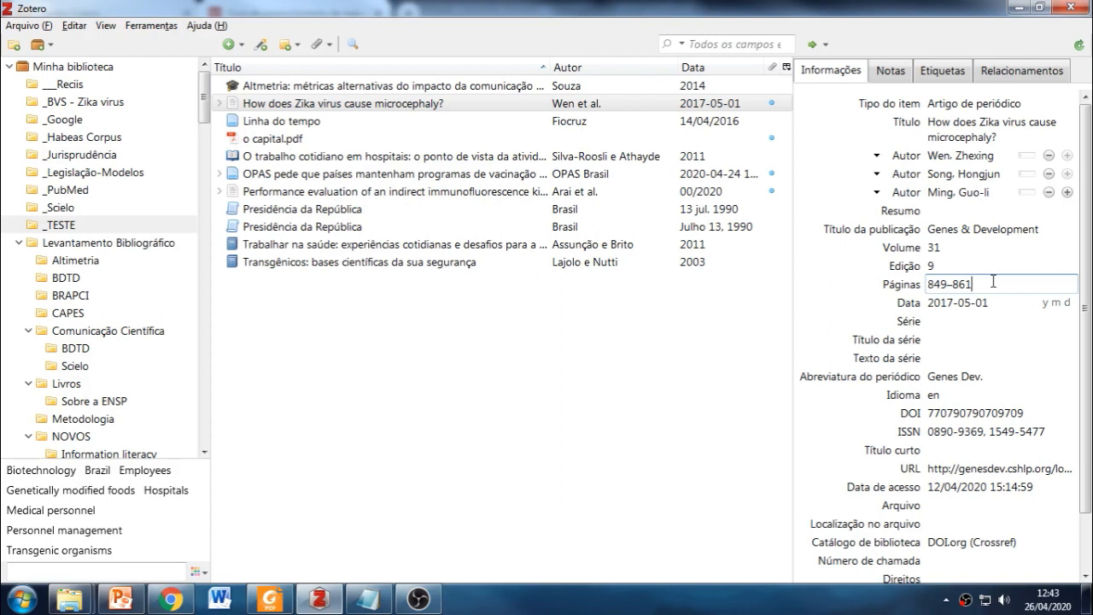
click(663, 372)
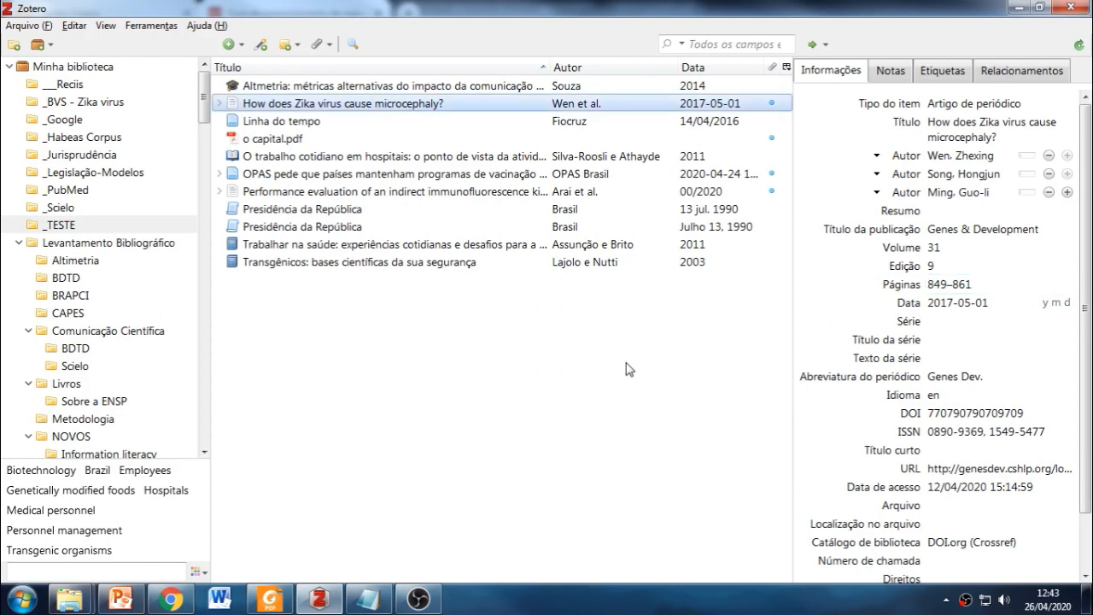
- Switch to "o capital.pdf" and back to the Zika article to check its saved Páginas field
click(490, 138)
click(492, 107)
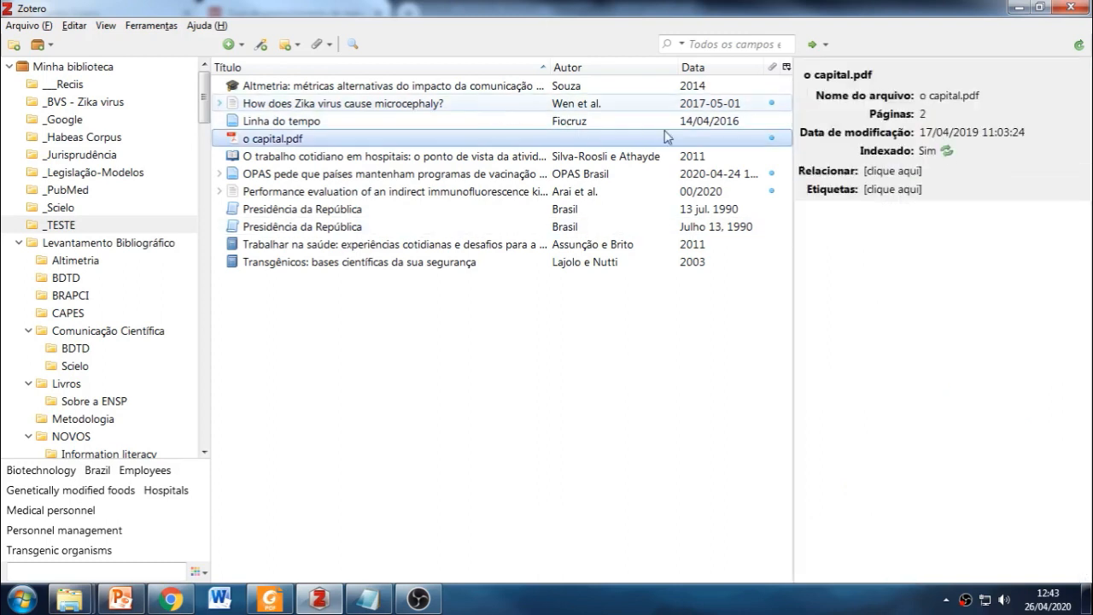
click(955, 287)
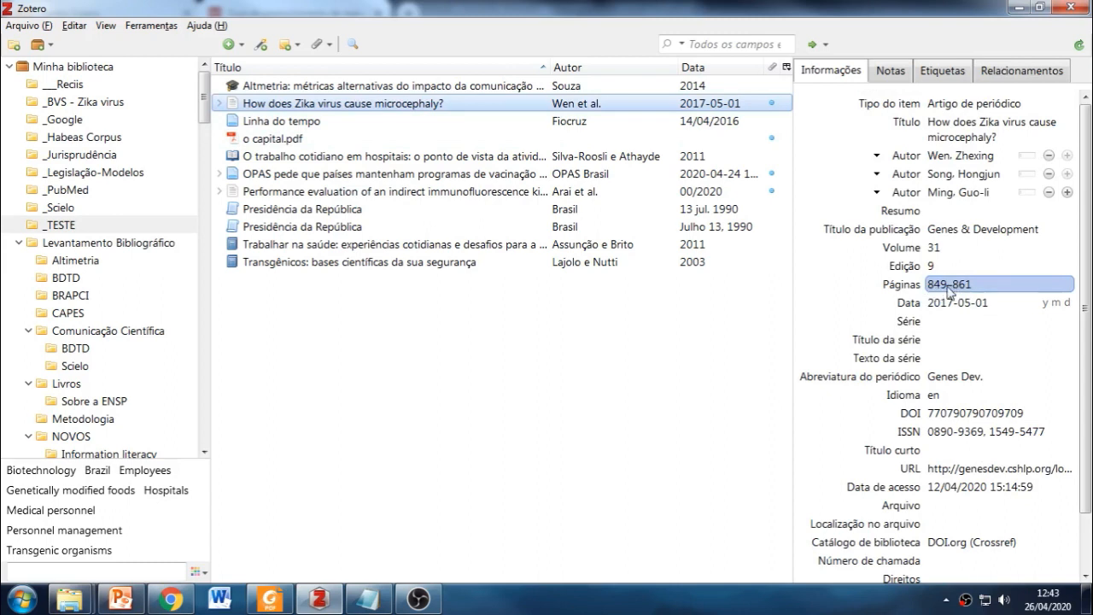
key(Tab)
click(850, 333)
click(935, 286)
key(Return)
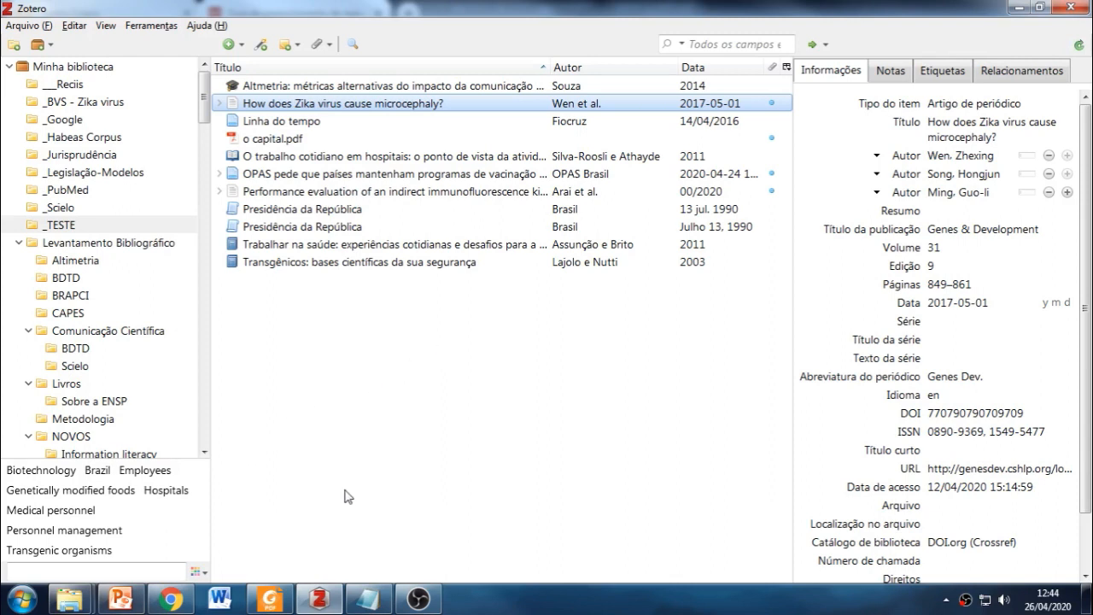
- Import the 6,89 MB dissertation PDF from the Textos PDF CI folder into the _TESTE collection and return to Zotero
click(70, 598)
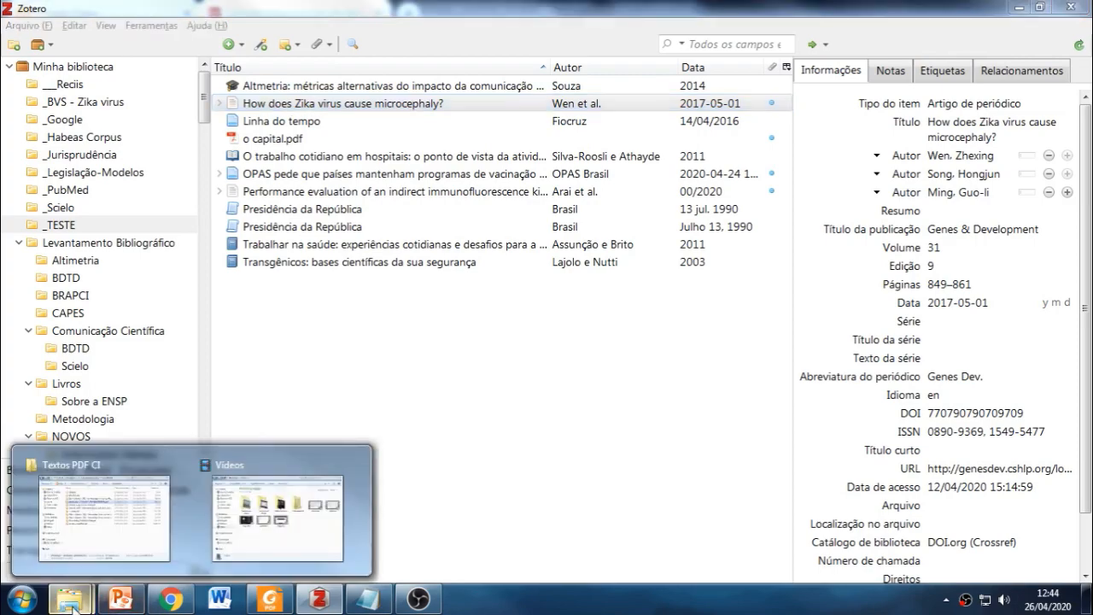
click(113, 547)
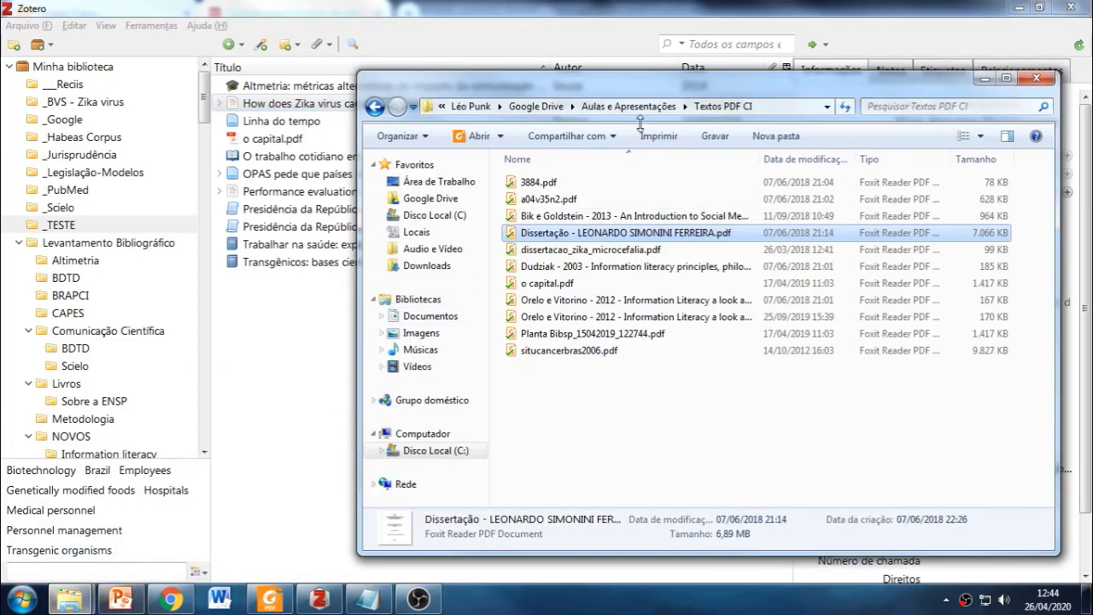
drag(620, 104, 728, 82)
drag(756, 215, 357, 376)
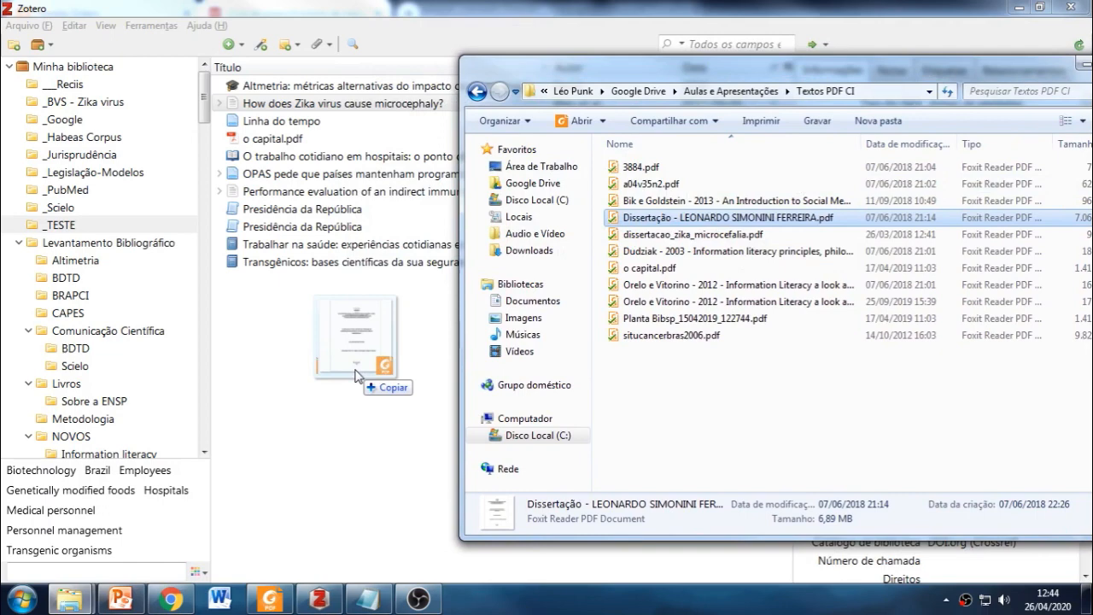
drag(357, 376, 357, 377)
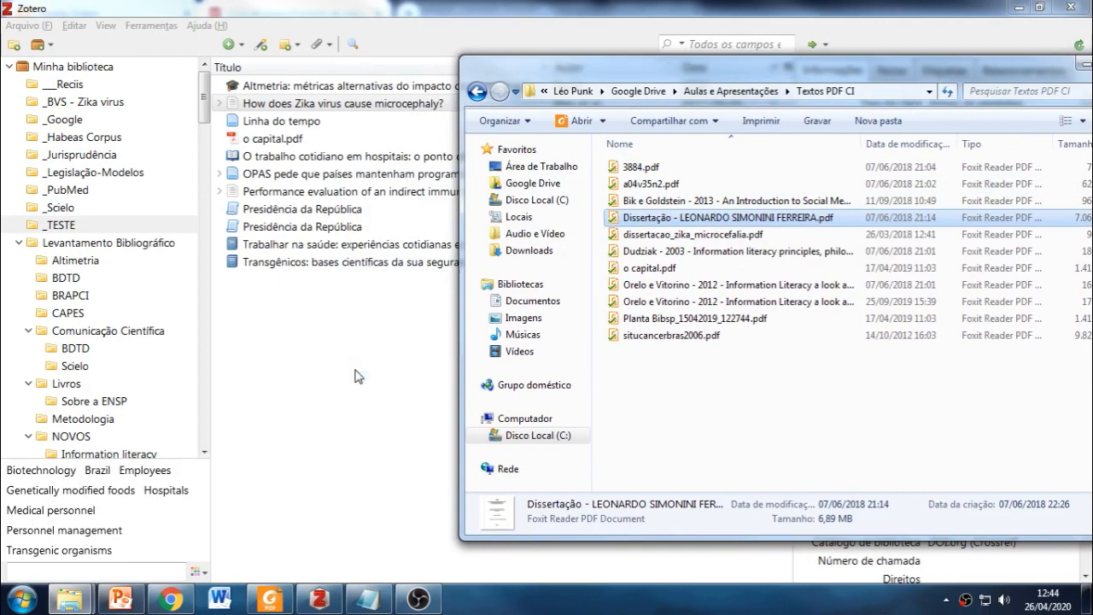
click(444, 19)
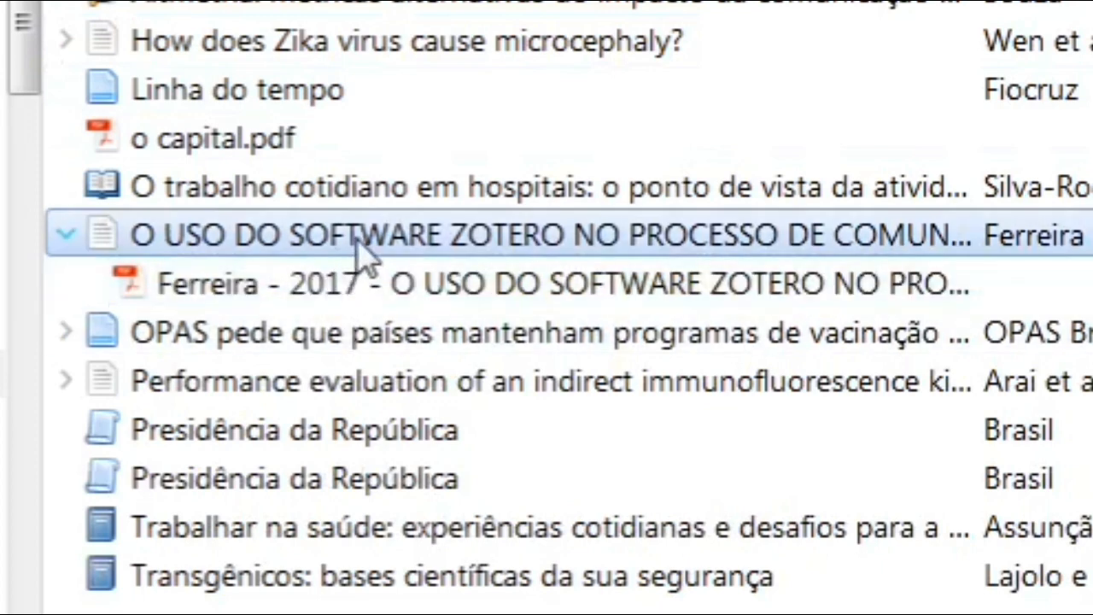
- Collapse the imported dissertation's attachment and change its item type to Tese, accepting the loss of the Páginas field
click(73, 233)
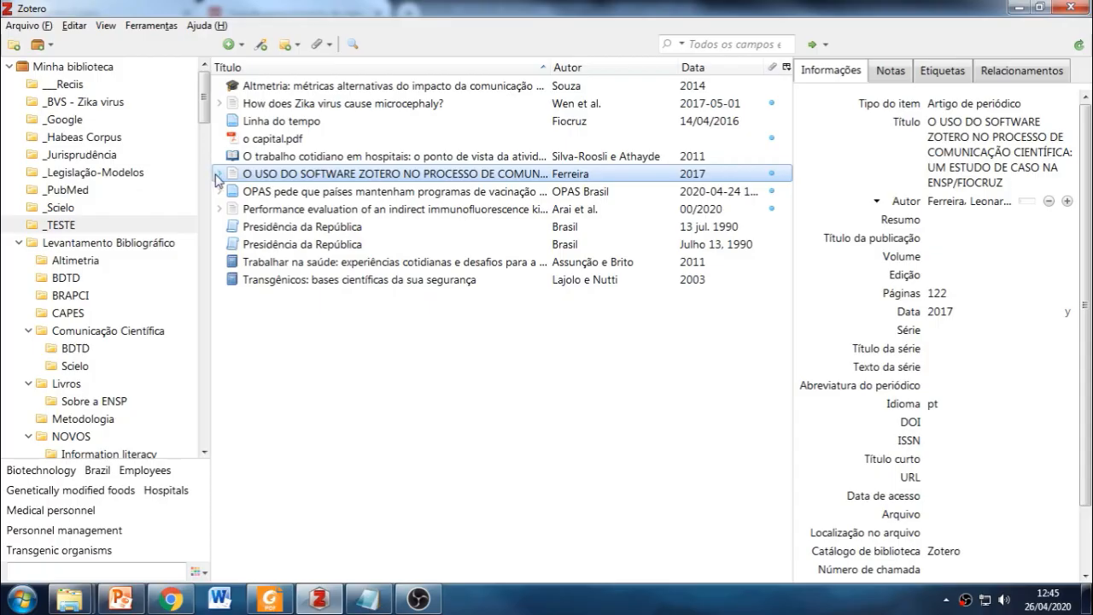
click(221, 174)
click(220, 175)
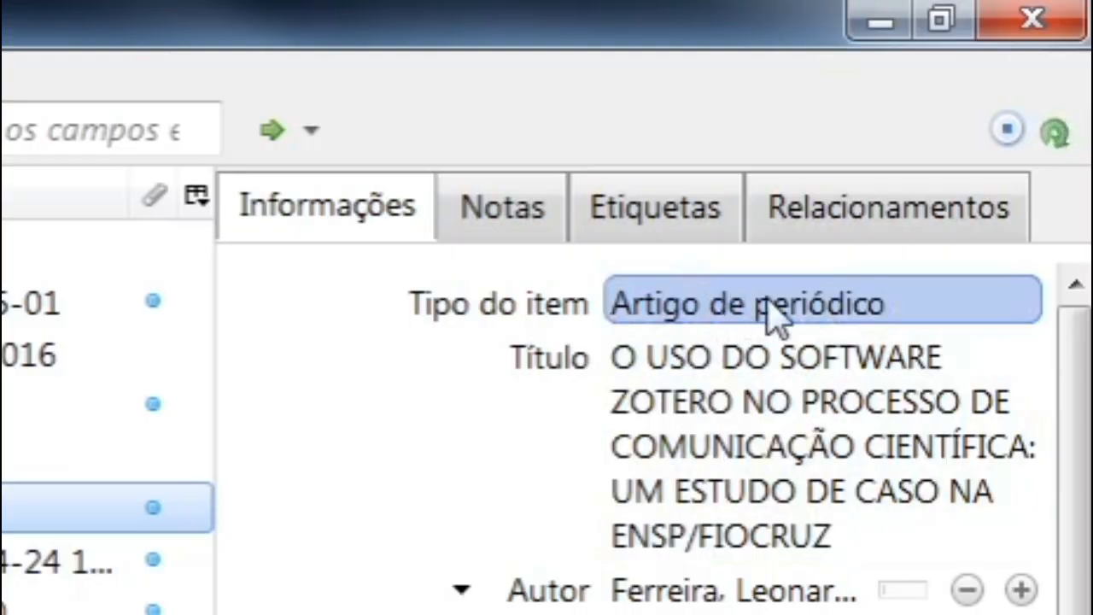
click(982, 106)
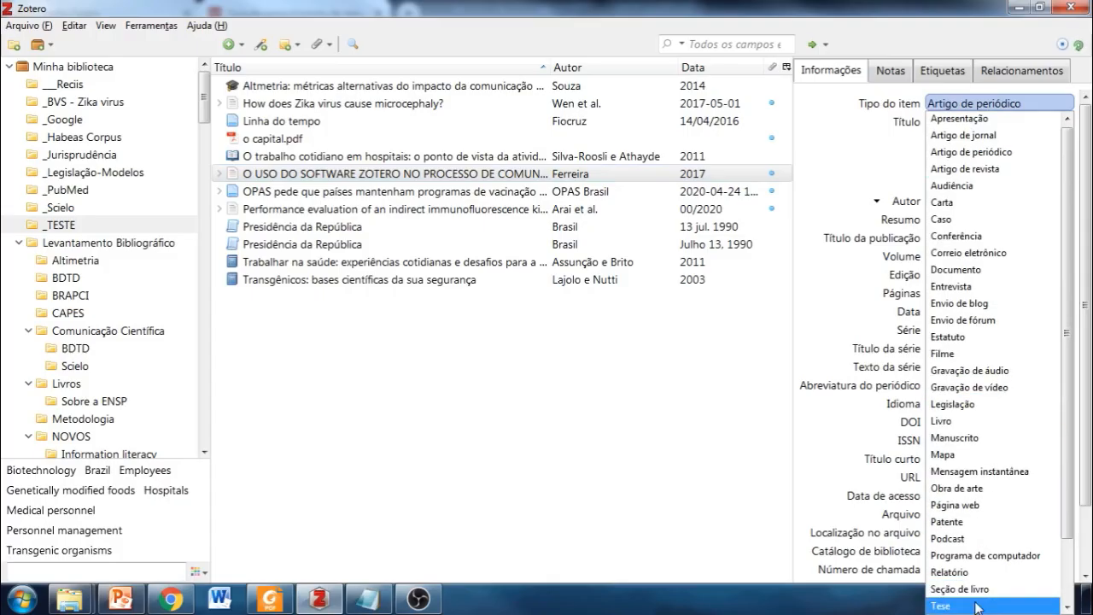
click(980, 607)
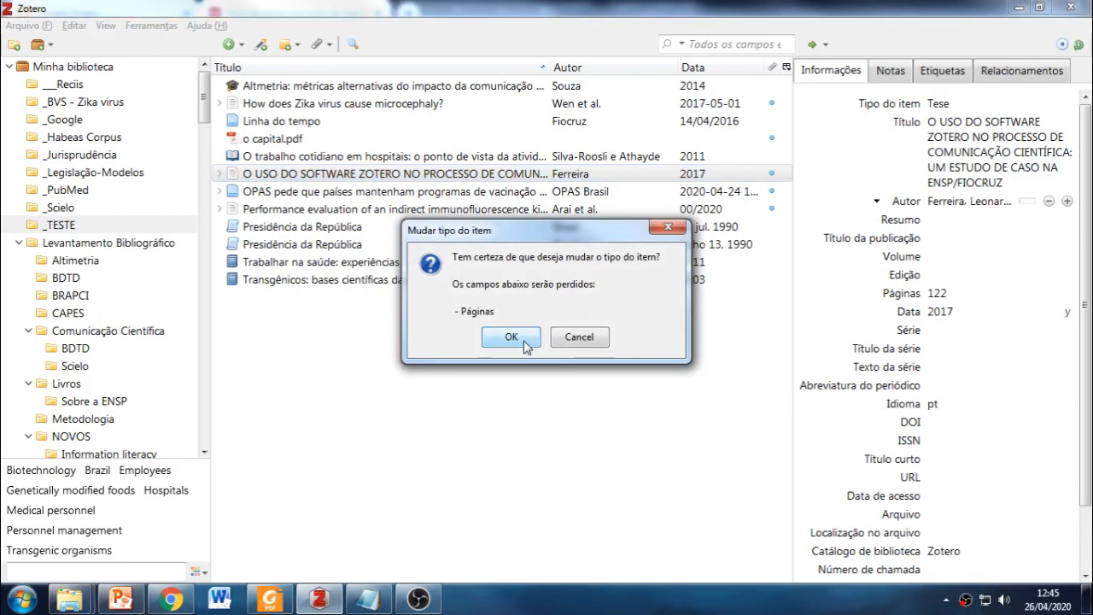
click(511, 338)
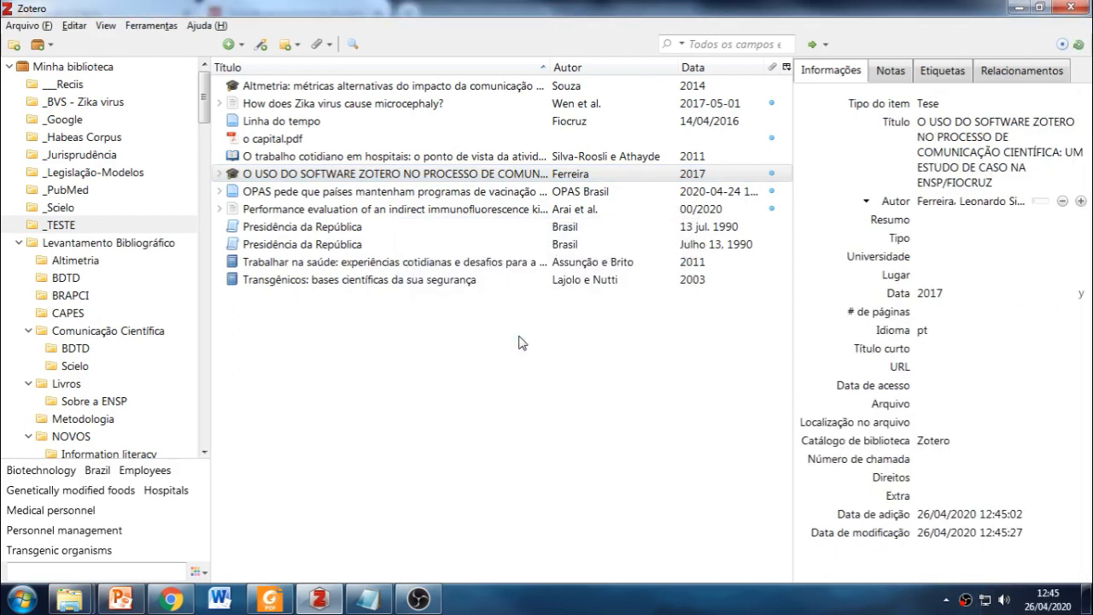
- Check the title, author and date fields of the imported dissertation without editing them
click(963, 135)
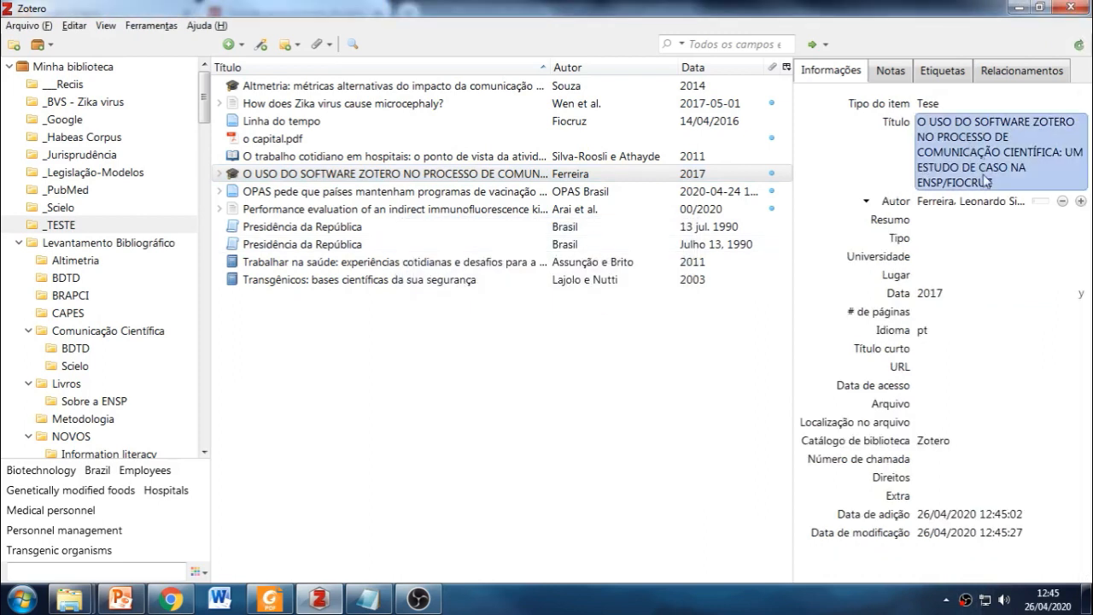
click(962, 135)
click(1003, 184)
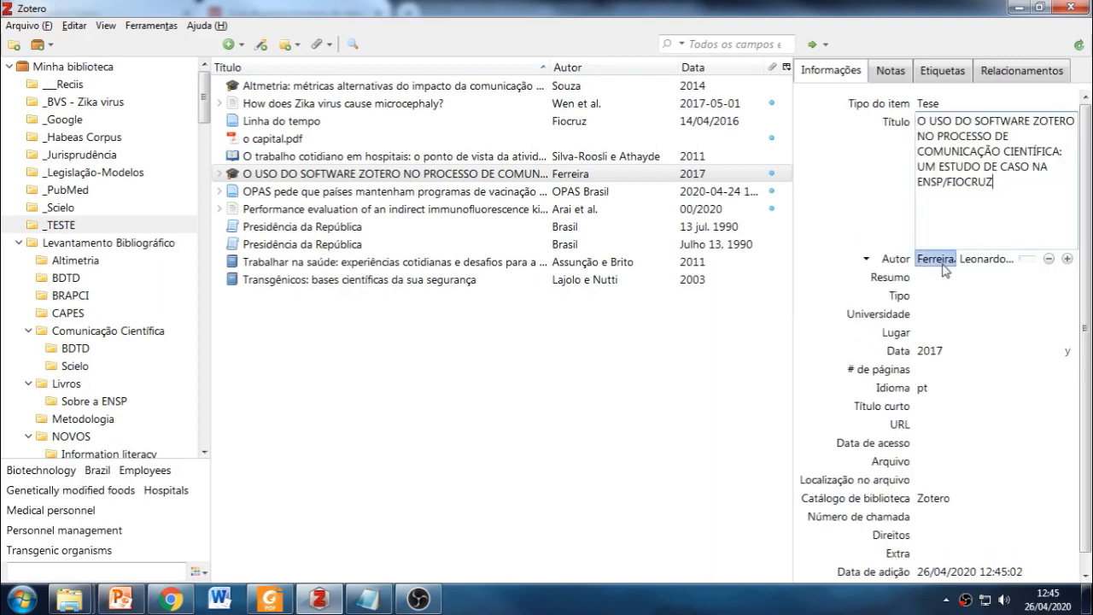
click(824, 261)
click(776, 320)
click(938, 203)
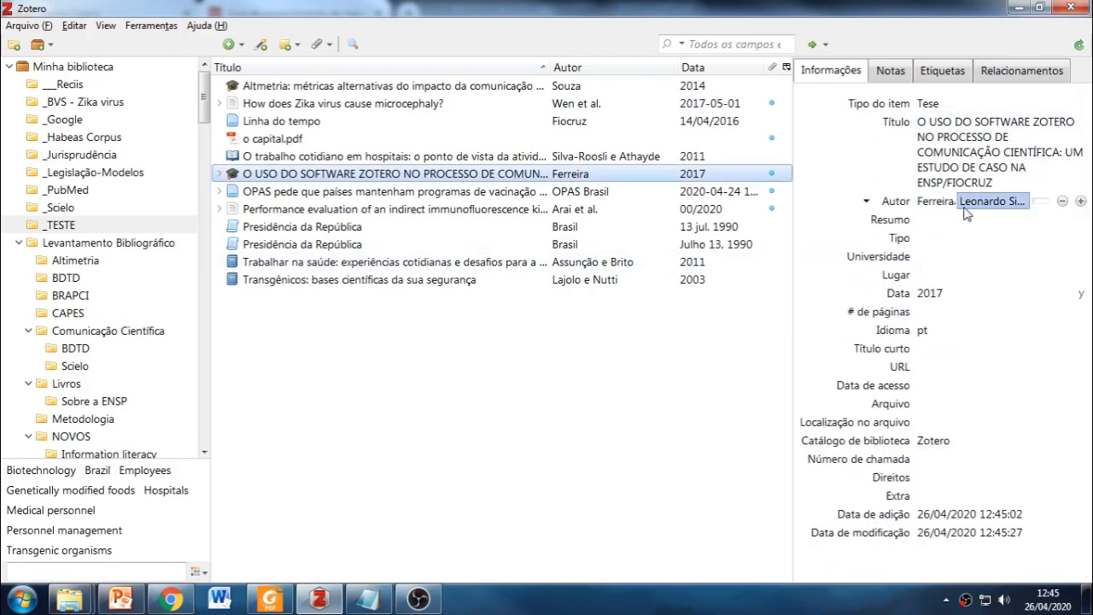
click(938, 299)
key(Return)
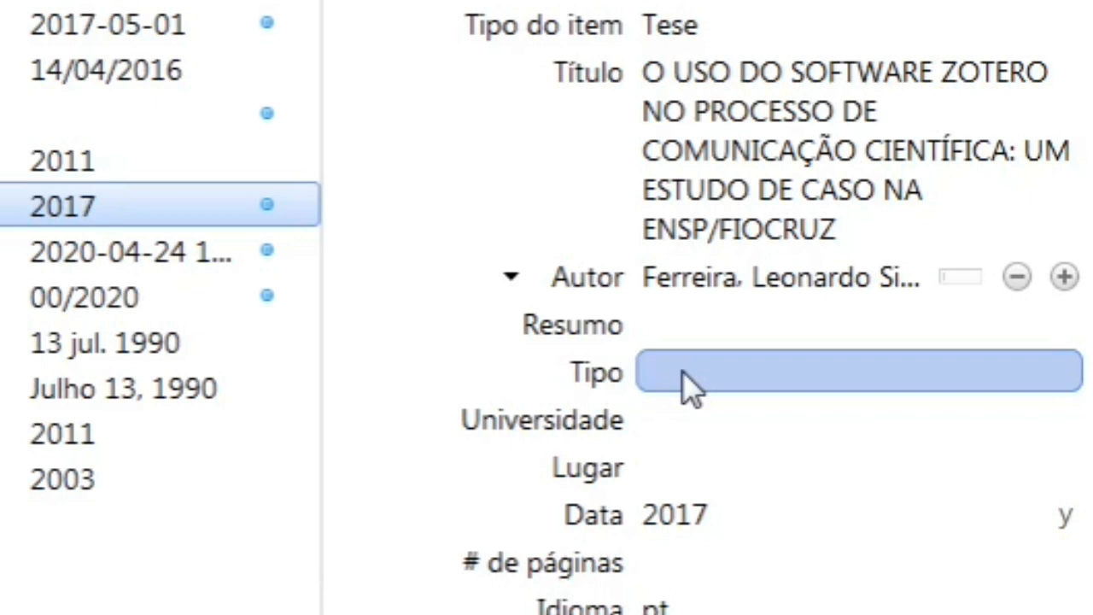
- Set the dissertation's Tipo field to "Dissertação (Mestrado Profissional em Biblioteconomia)" and check its date field
click(684, 374)
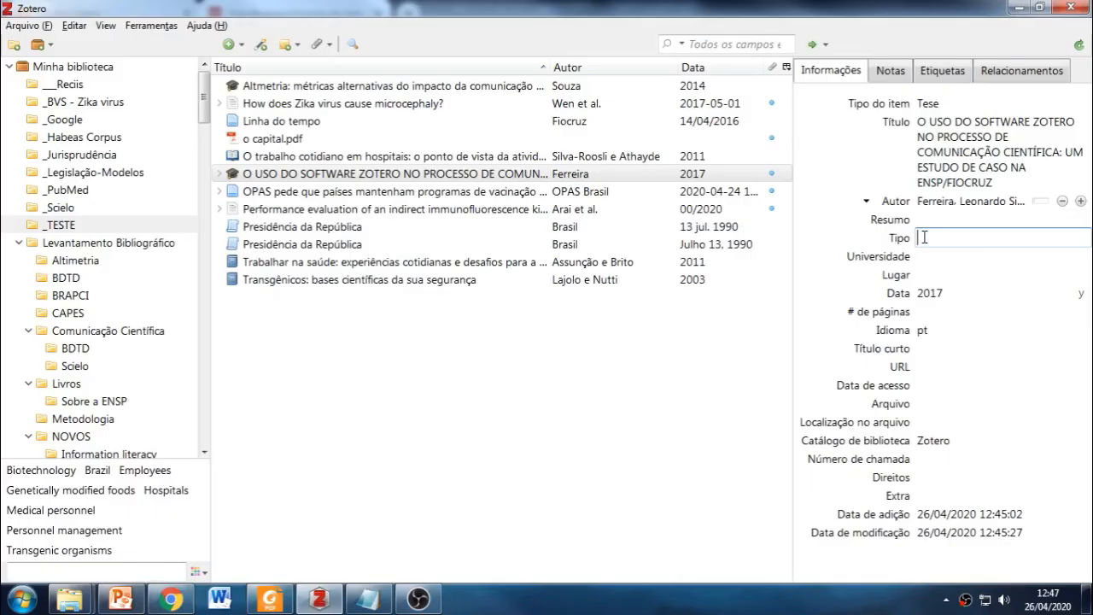
text(Dis)
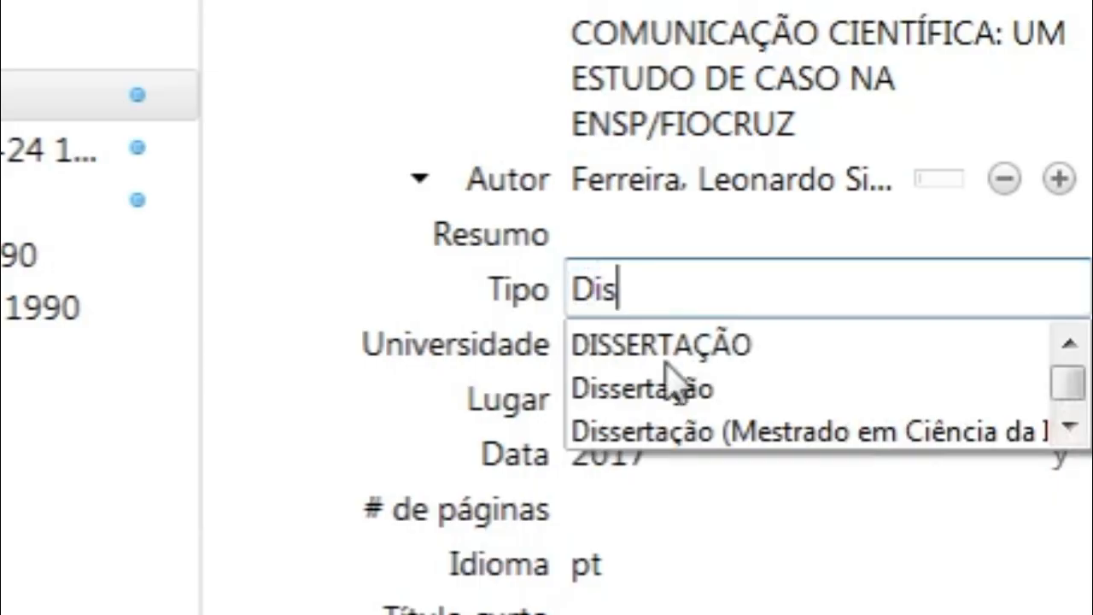
click(949, 269)
text(()
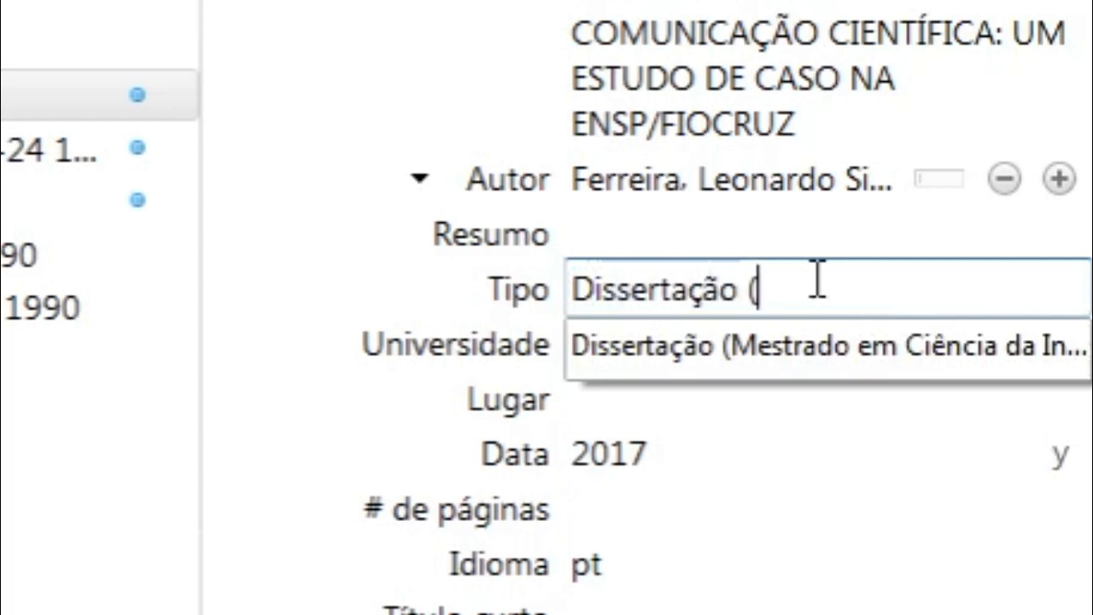
text(Mestrado P)
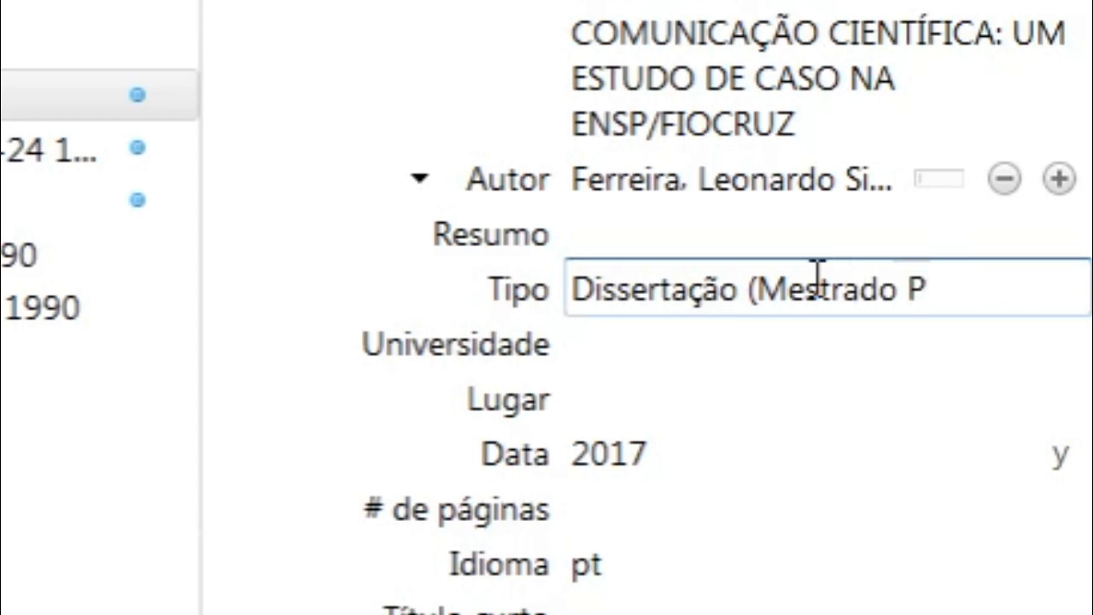
text(roffi)
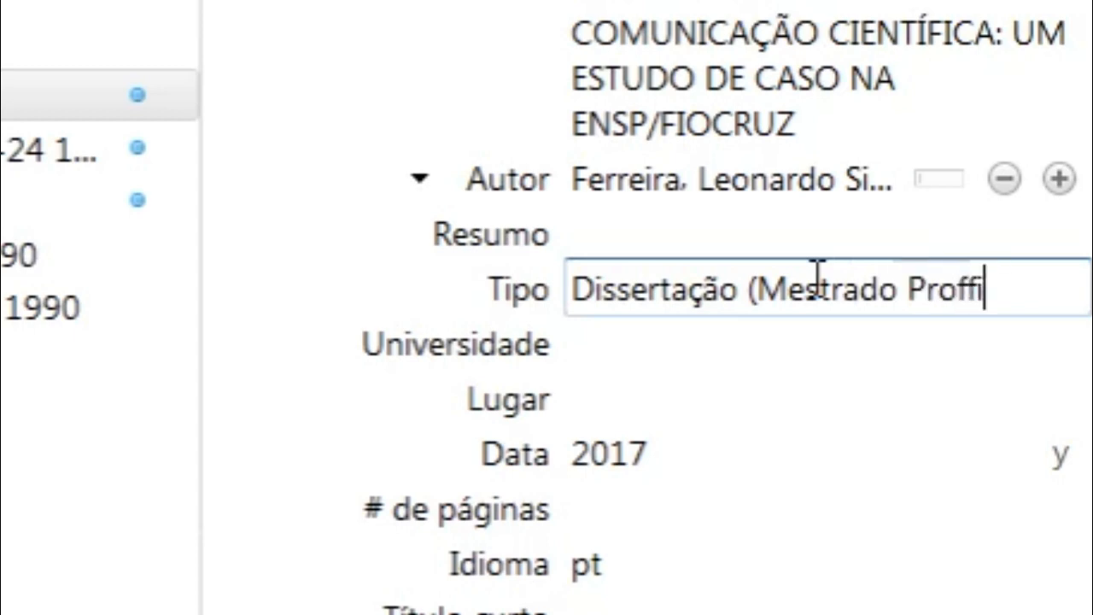
key(BackSpace)
key(BackSpace)
text(issiona)
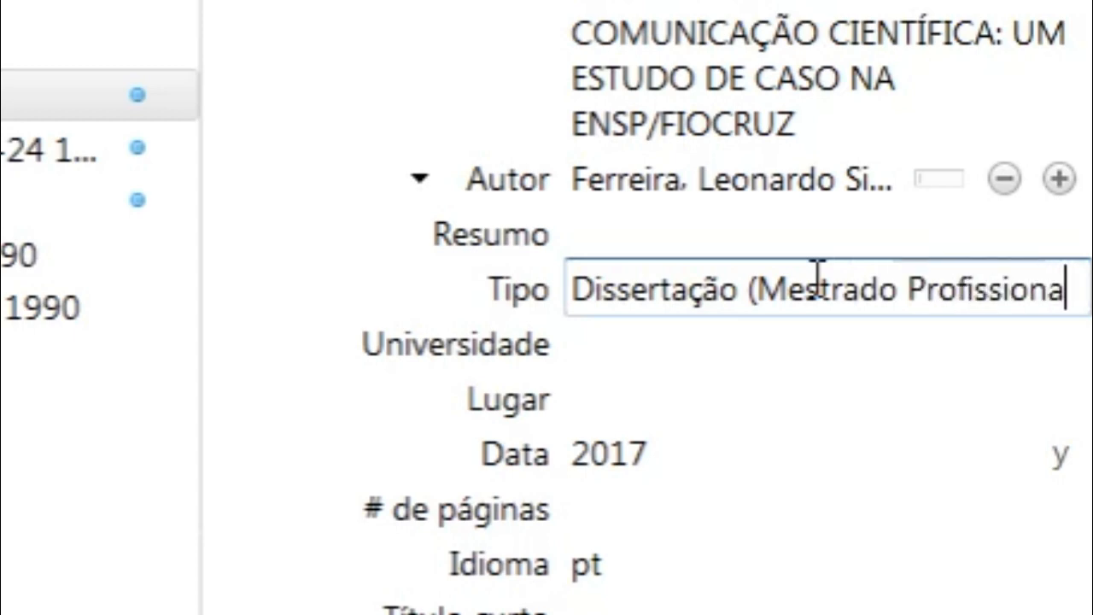
text(l em Bi)
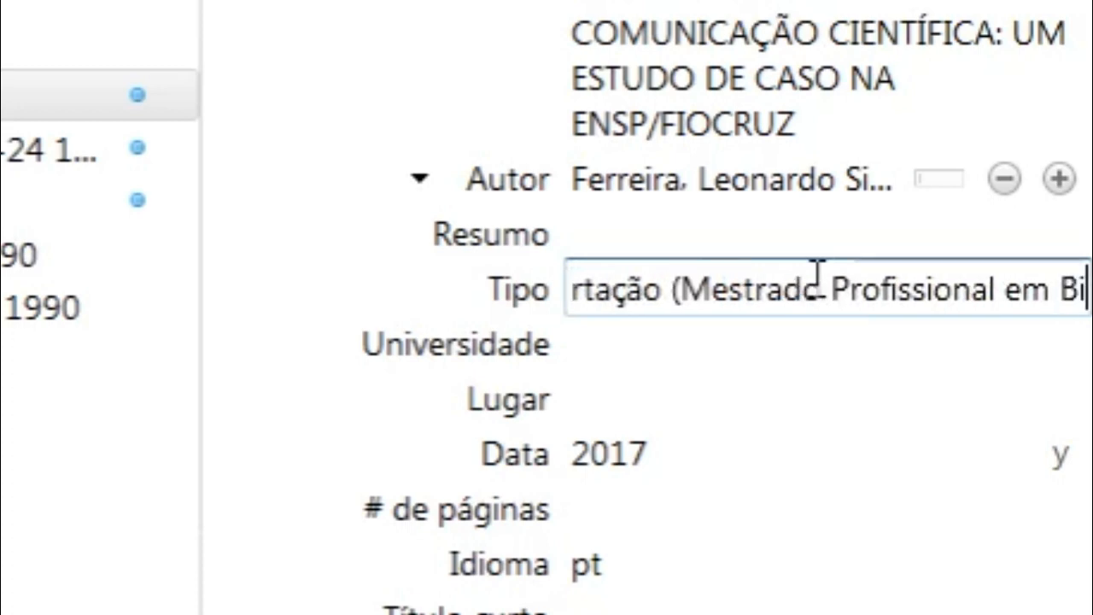
text(blioteconomia))
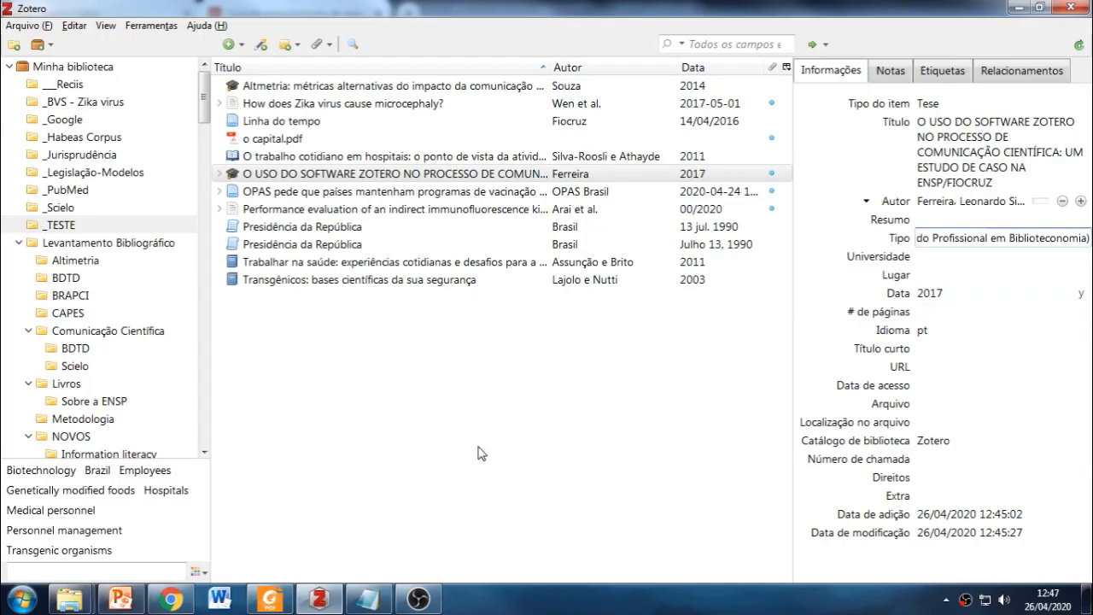
click(478, 452)
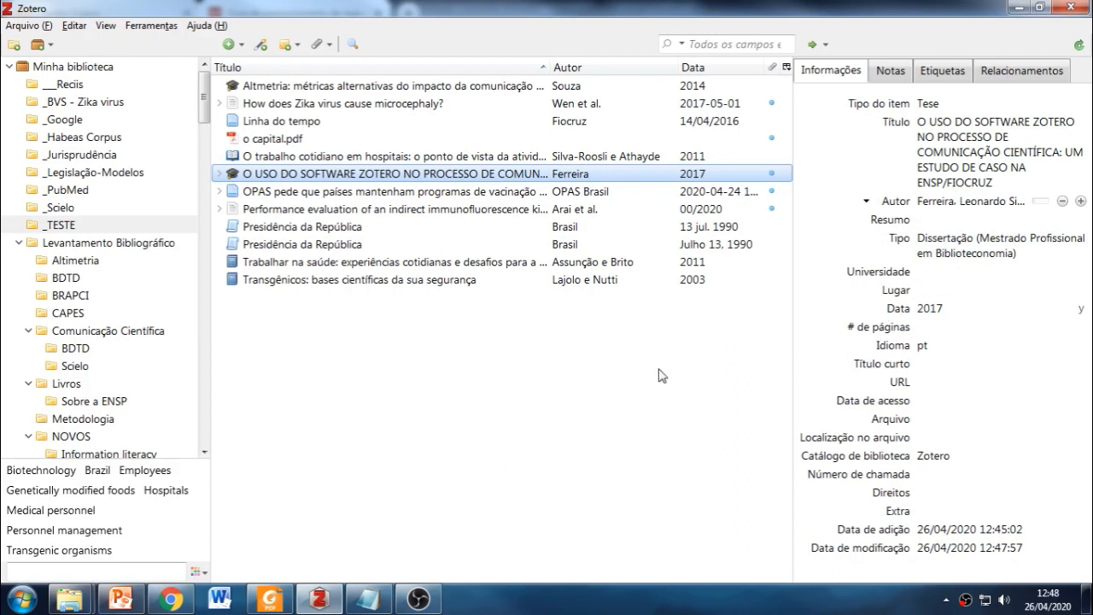
click(929, 311)
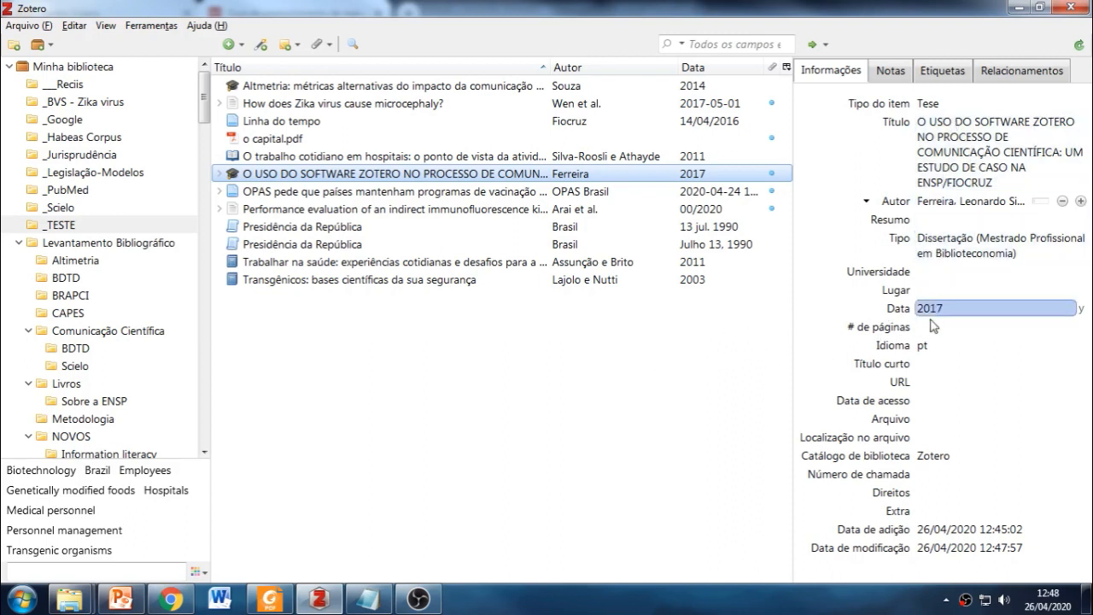
key(Return)
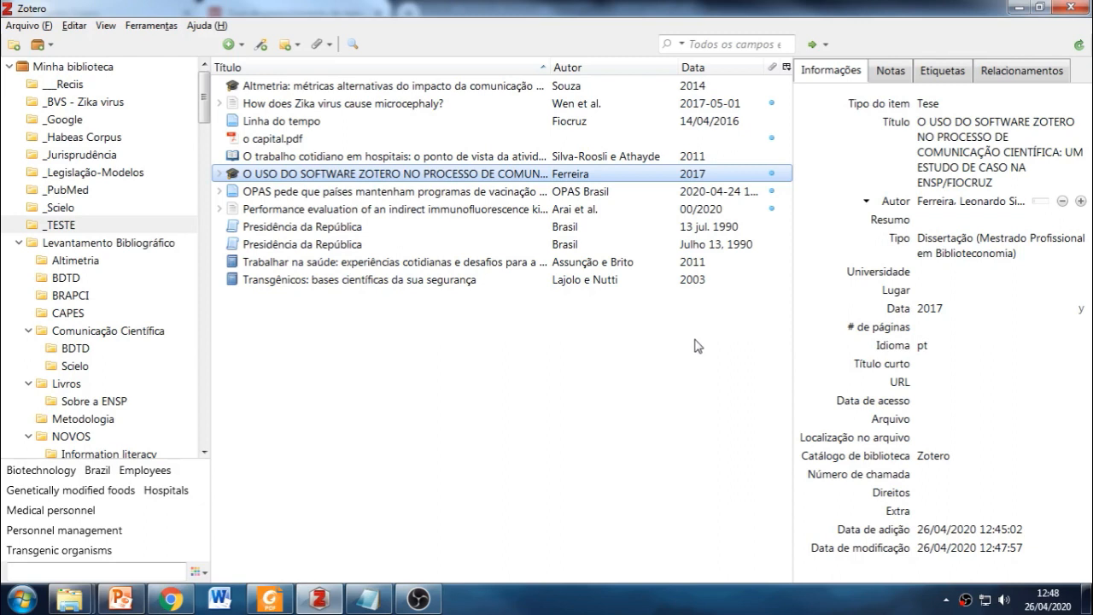
- Create a parent item for the standalone "o capital.pdf" attachment
key(Up)
key(Up)
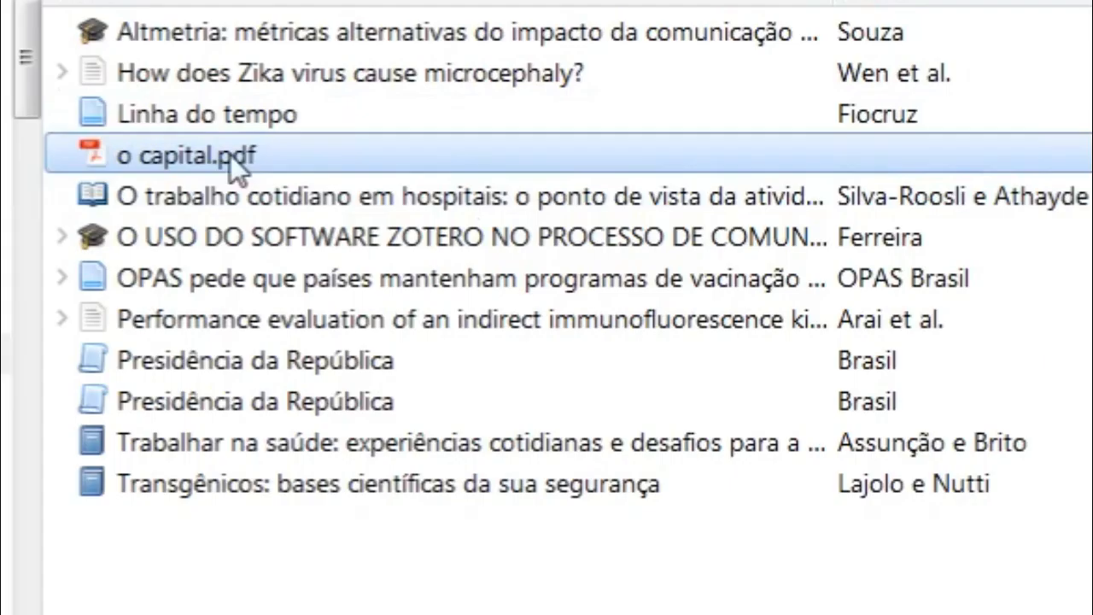
right_click(293, 142)
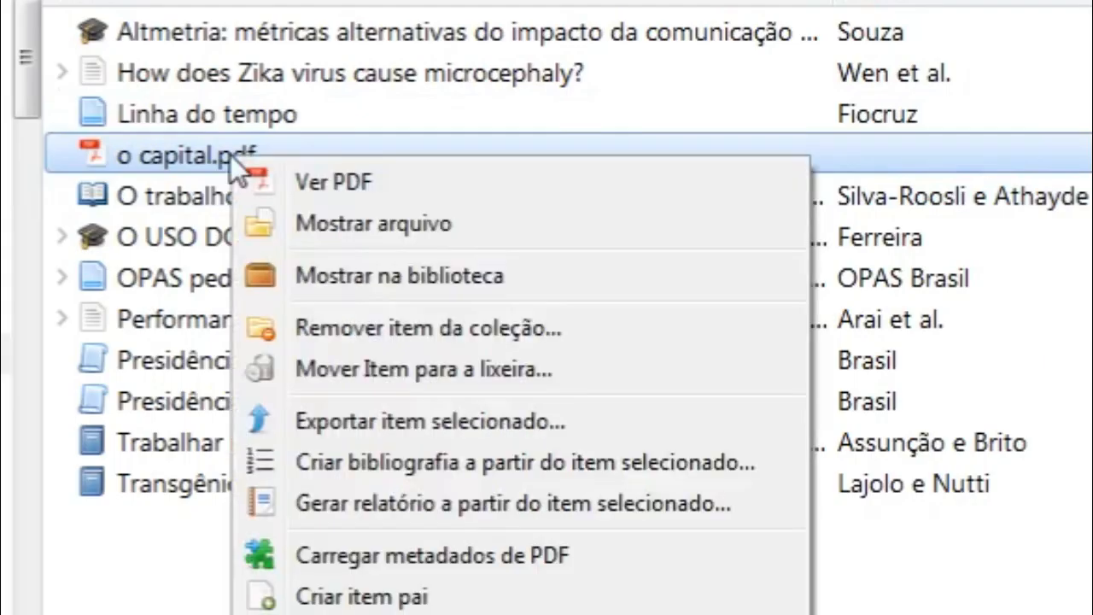
click(367, 590)
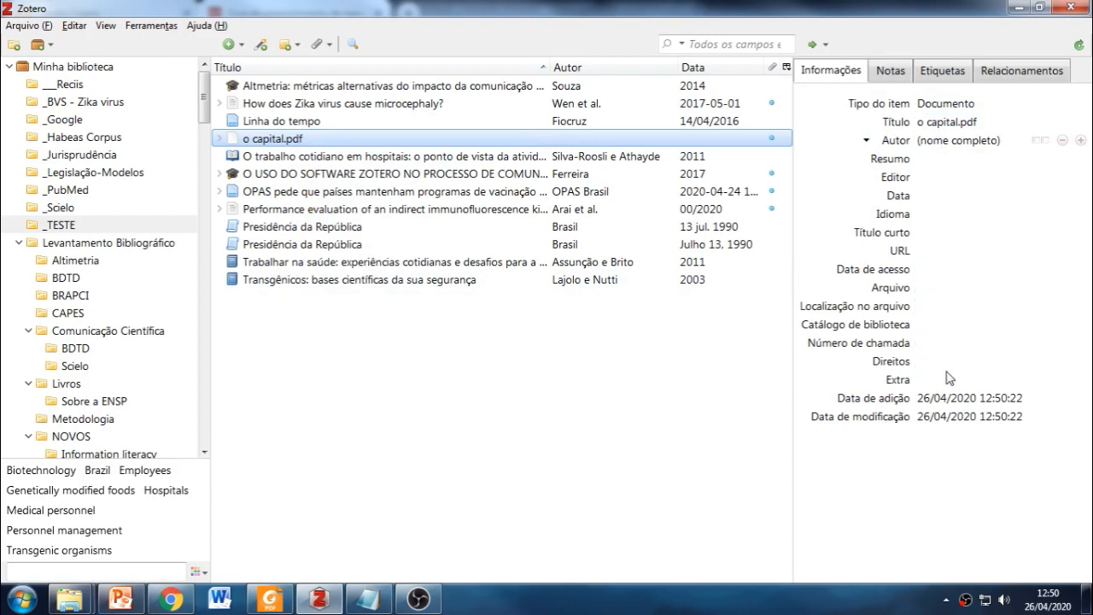
- Change the "o capital.pdf" item's type to Livro and switch its author to separate last and first name fields
click(946, 103)
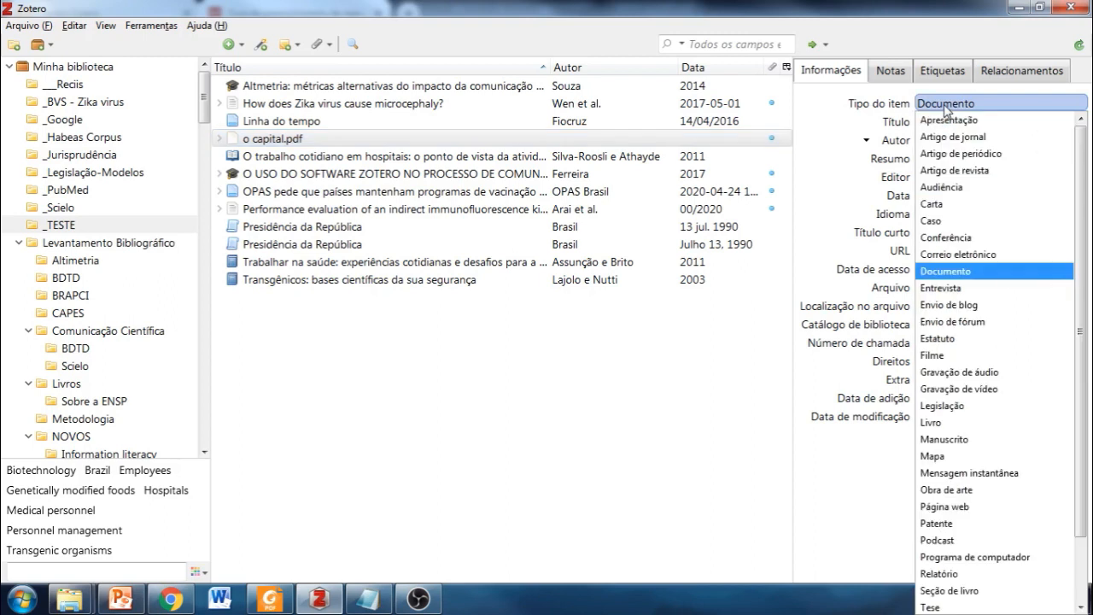
click(943, 422)
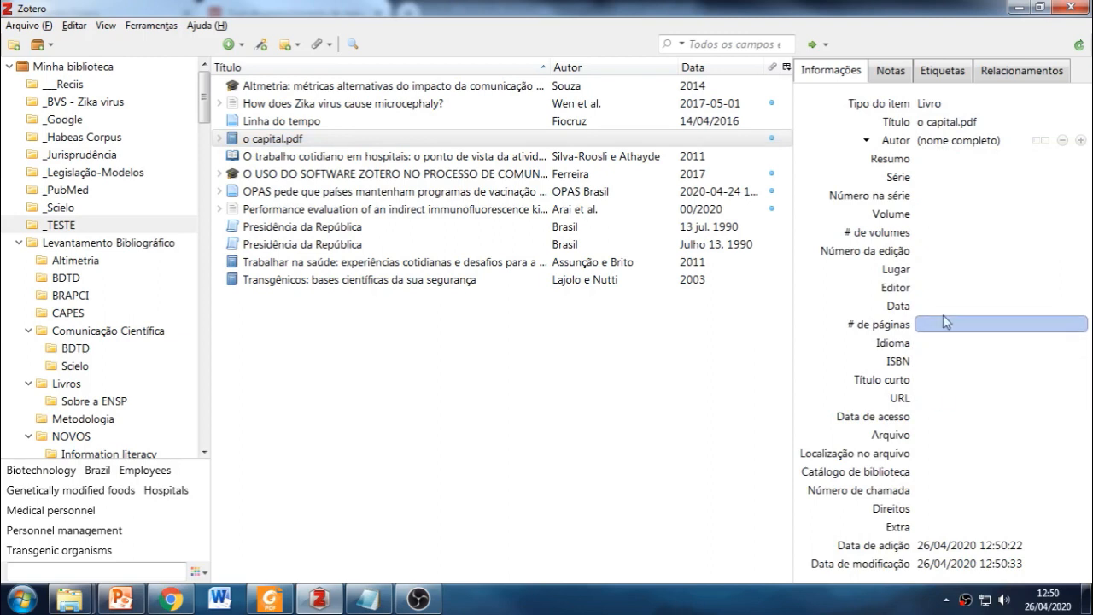
click(932, 142)
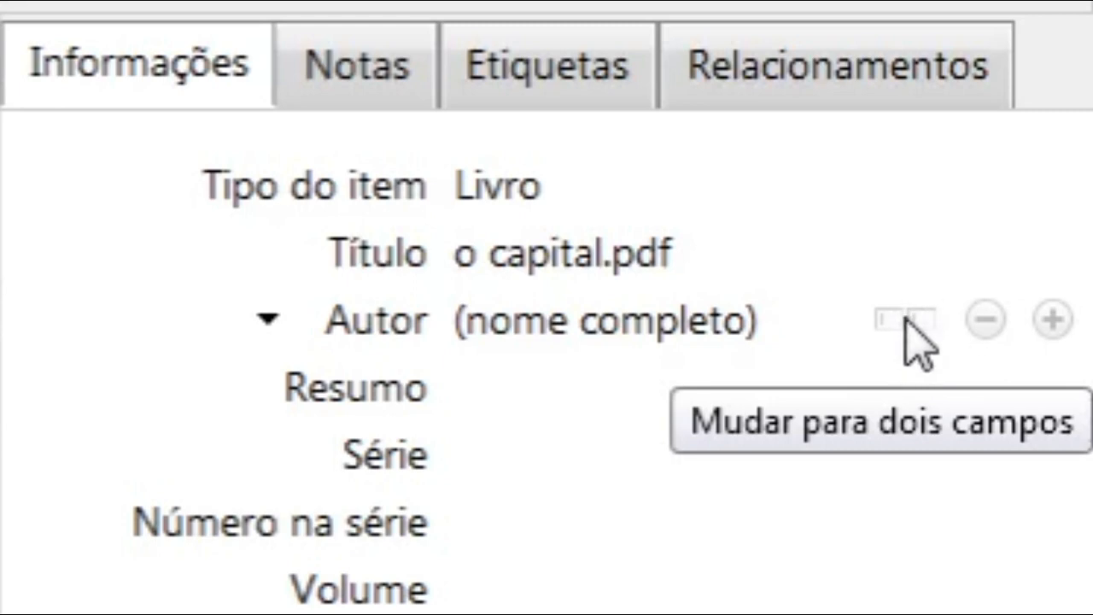
click(906, 322)
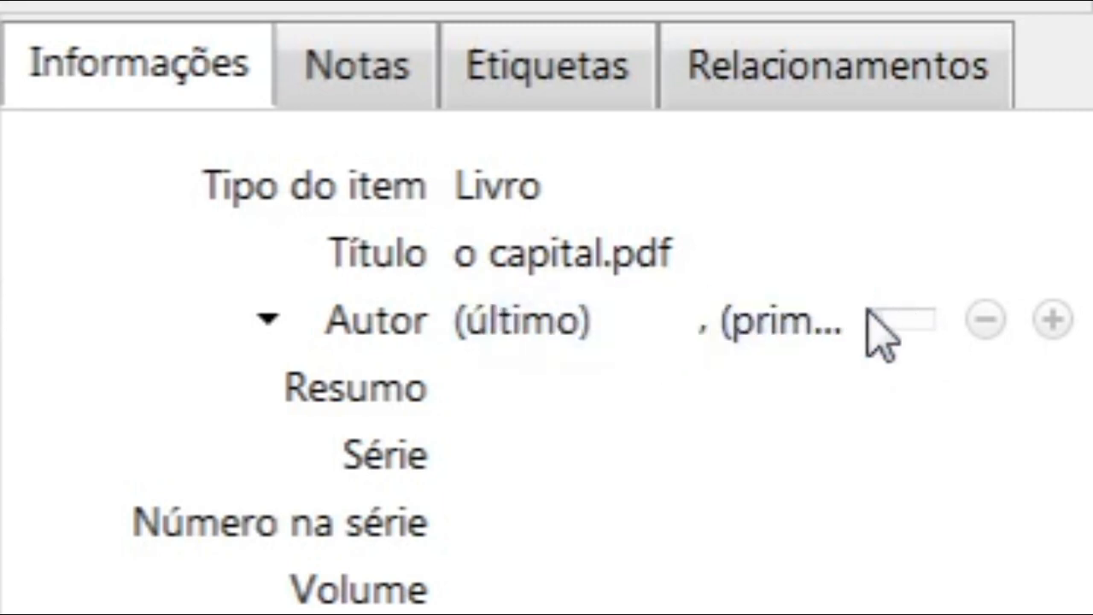
click(904, 321)
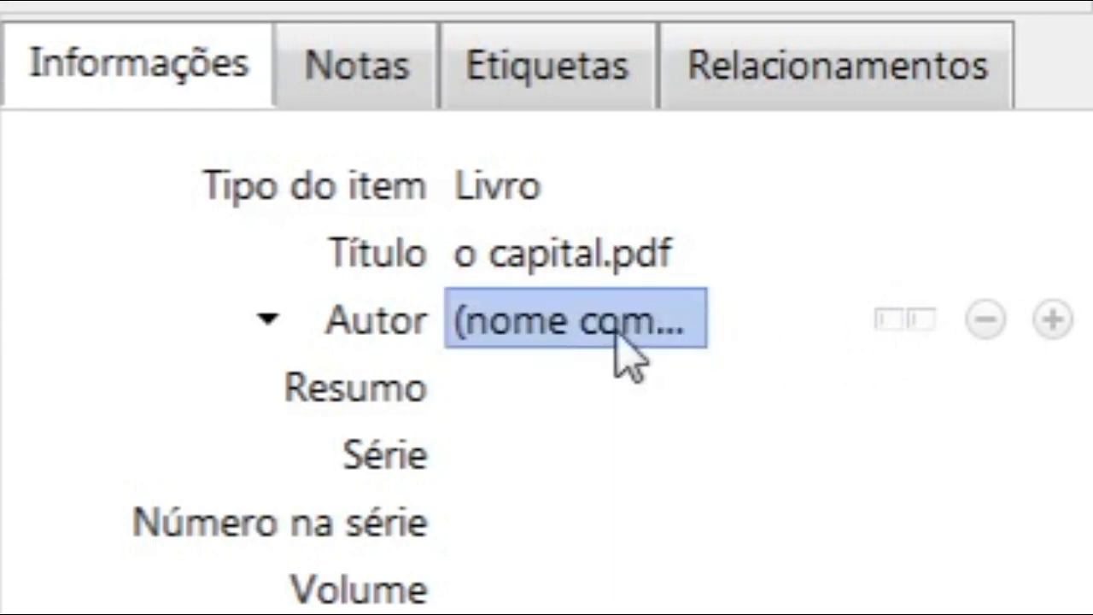
click(906, 325)
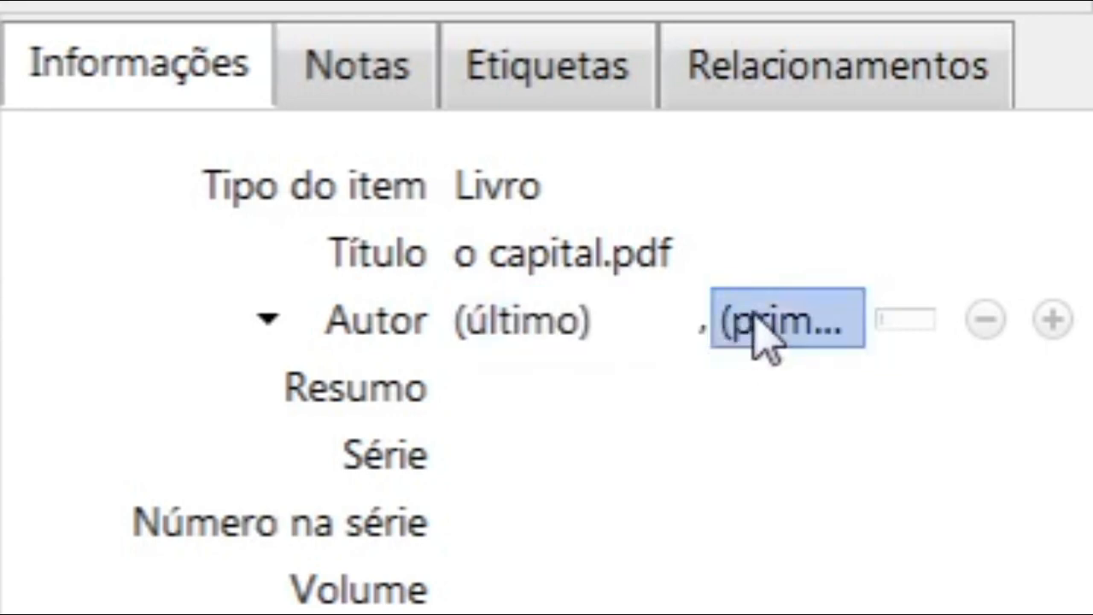
- Enter the author of "o capital.pdf" with last name "Marx" and first name "Karl"
click(622, 323)
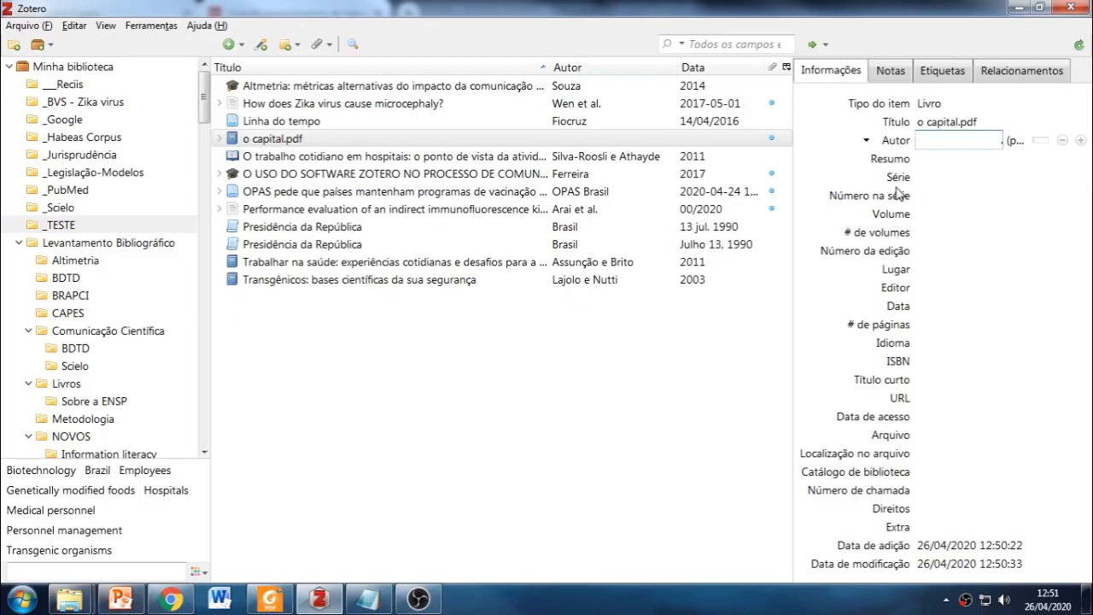
text(m)
key(BackSpace)
text(Marx)
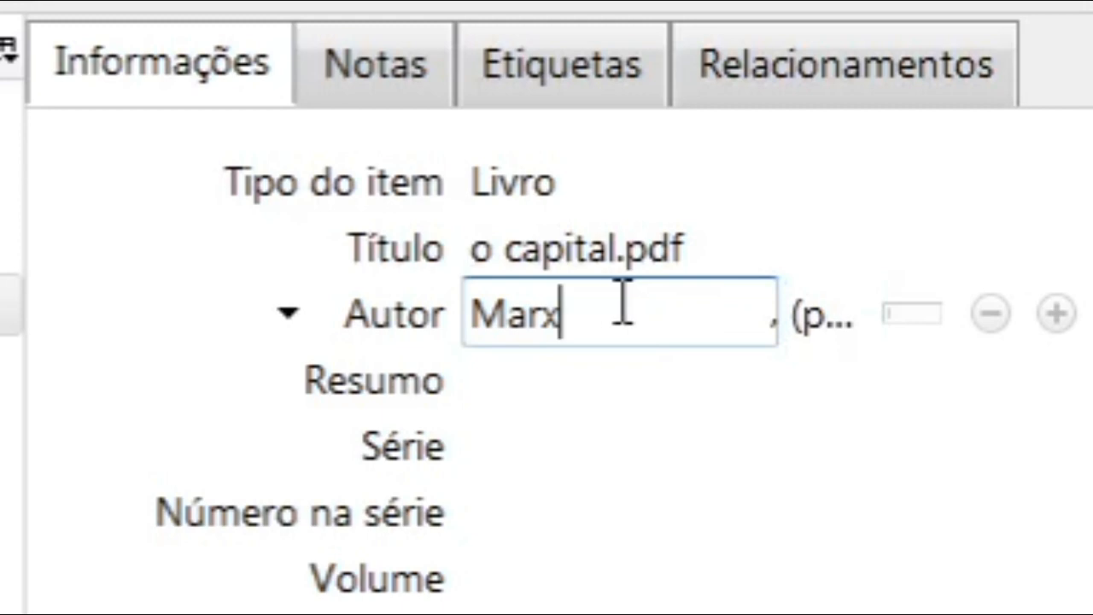
click(845, 312)
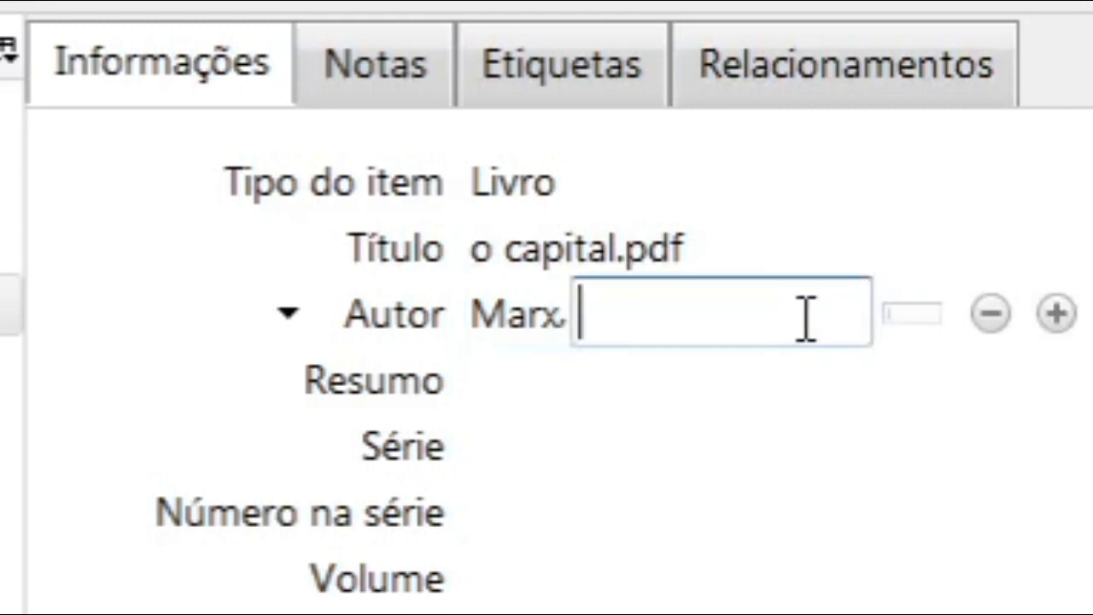
text(Karl)
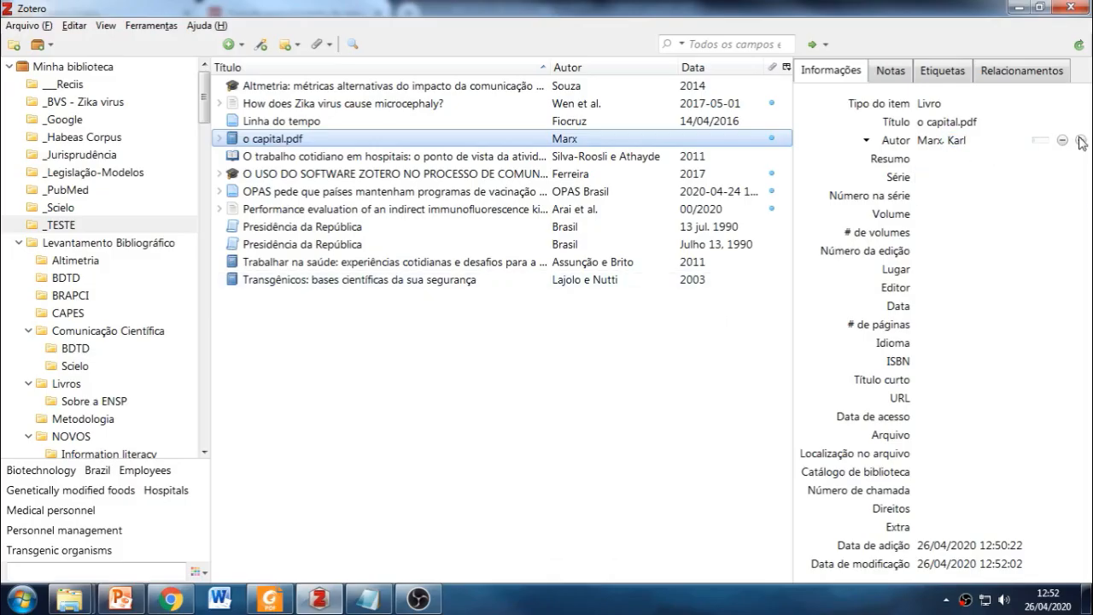
- Add a second author to "o capital.pdf" in single-field name format and enter "OPAS"
click(1081, 140)
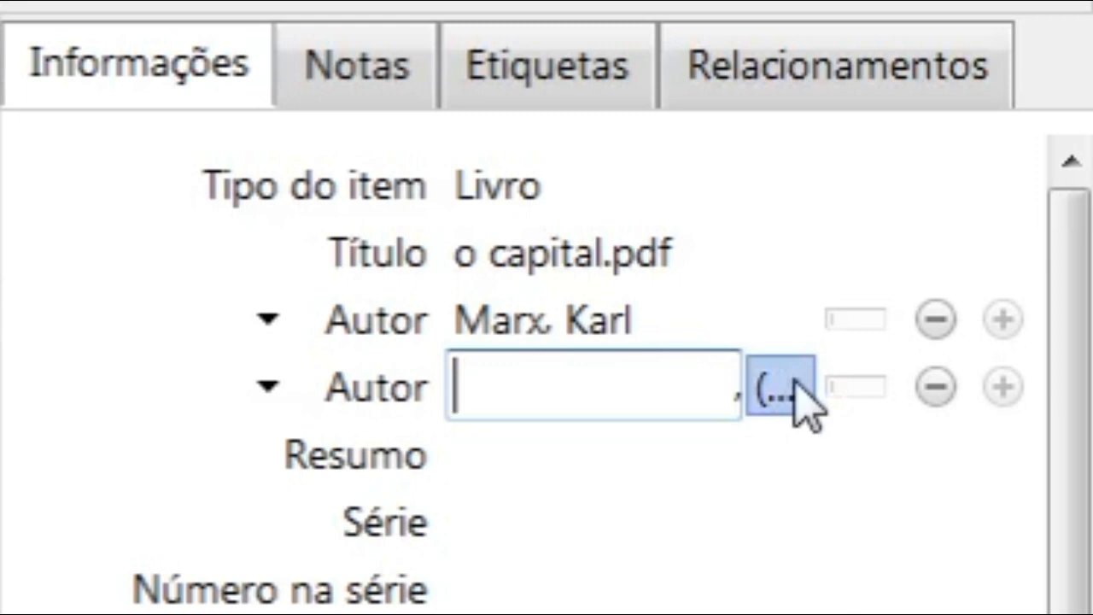
click(866, 386)
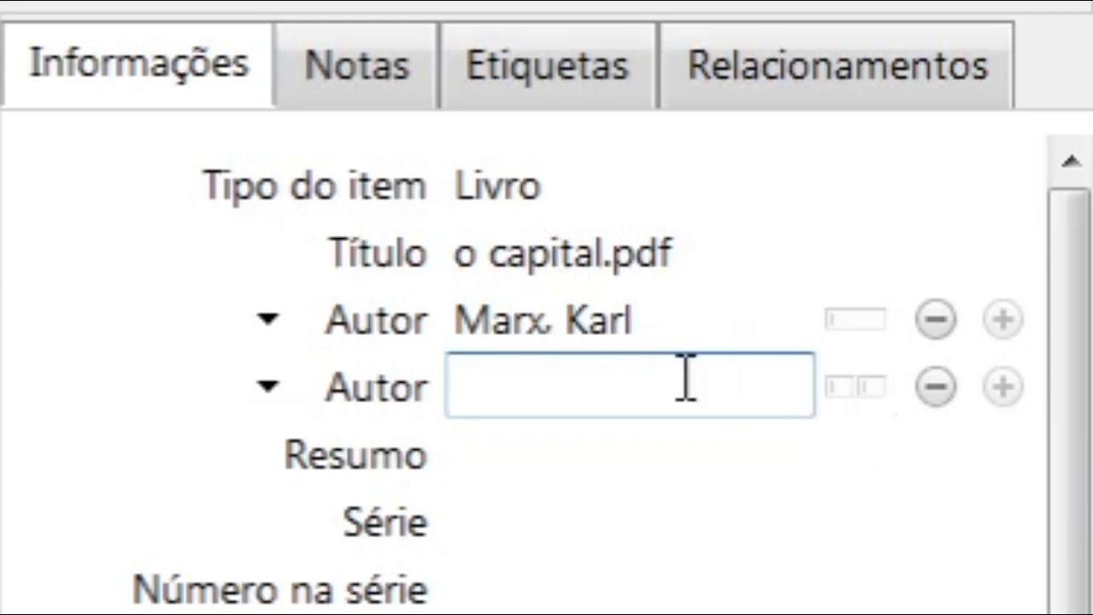
text(OPAS)
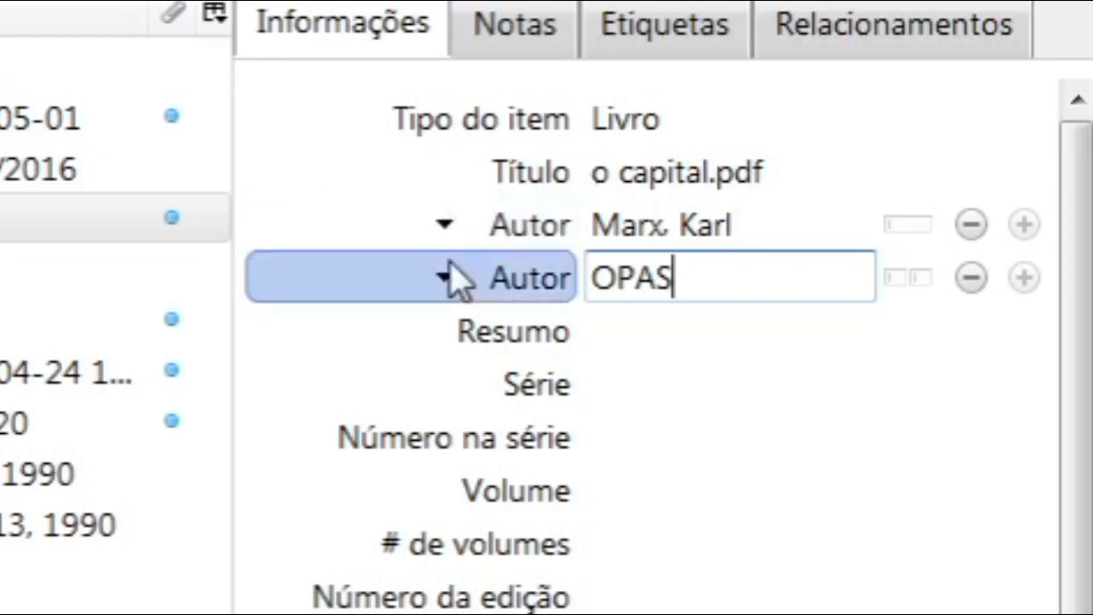
- Try the Organizador role for the Marx, Karl entry and change it to Editor da série
click(444, 225)
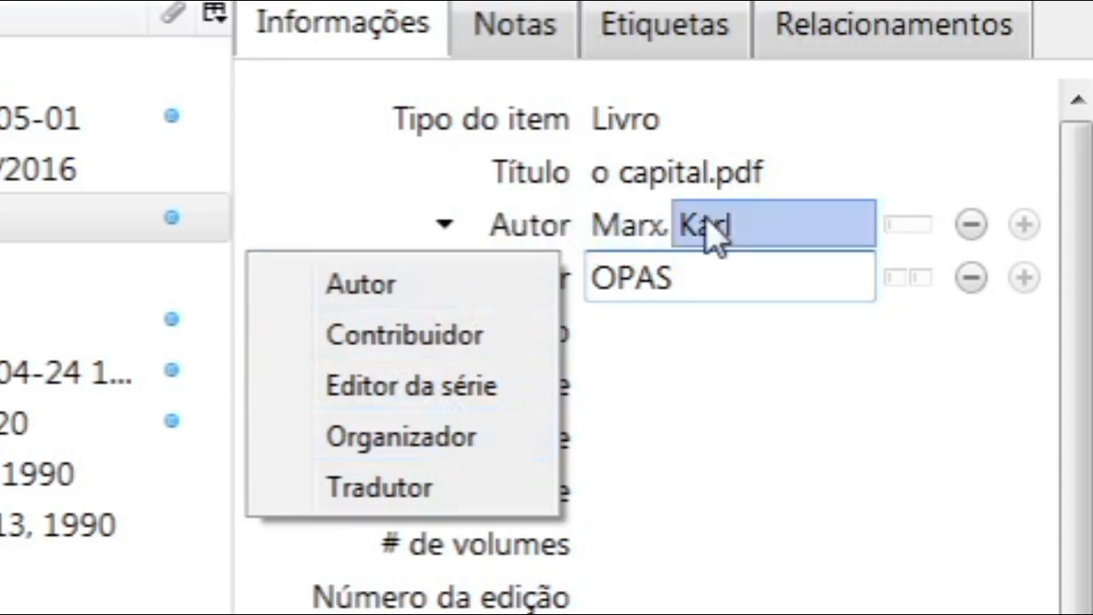
click(463, 444)
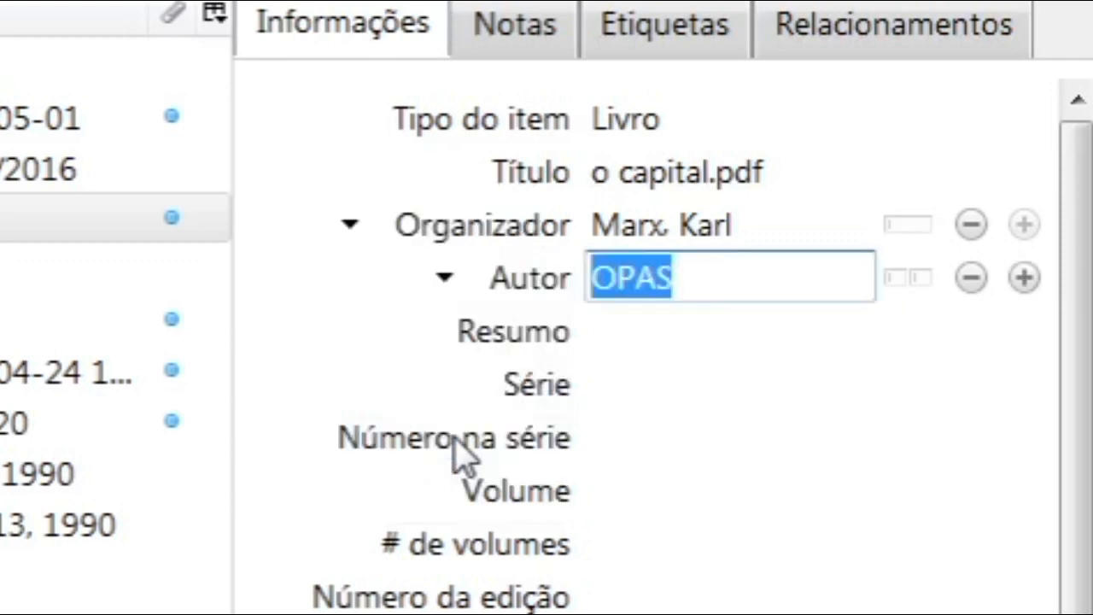
click(527, 225)
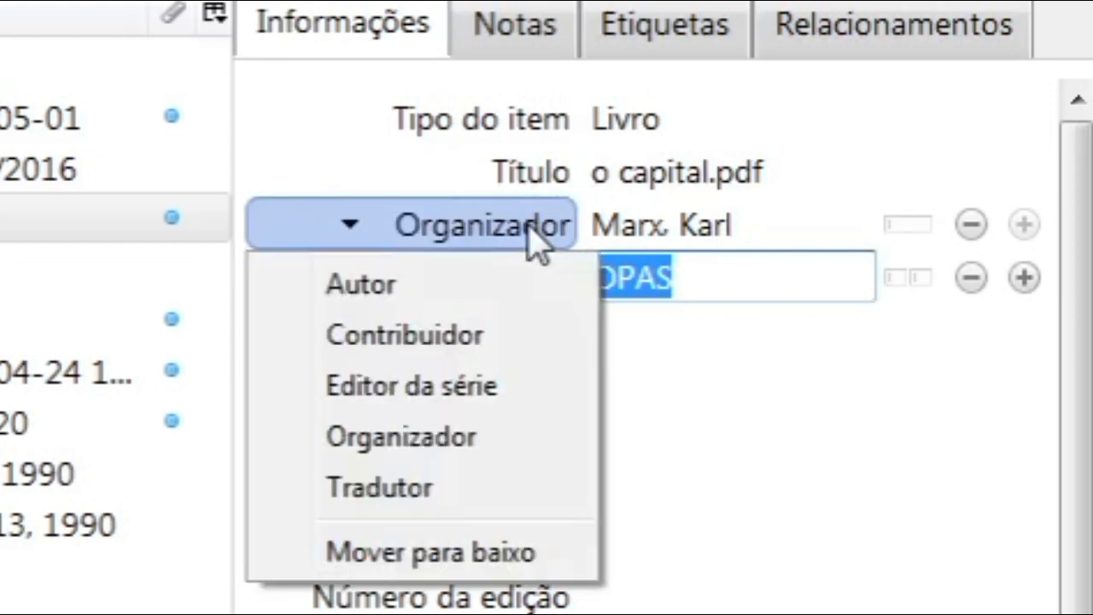
click(469, 386)
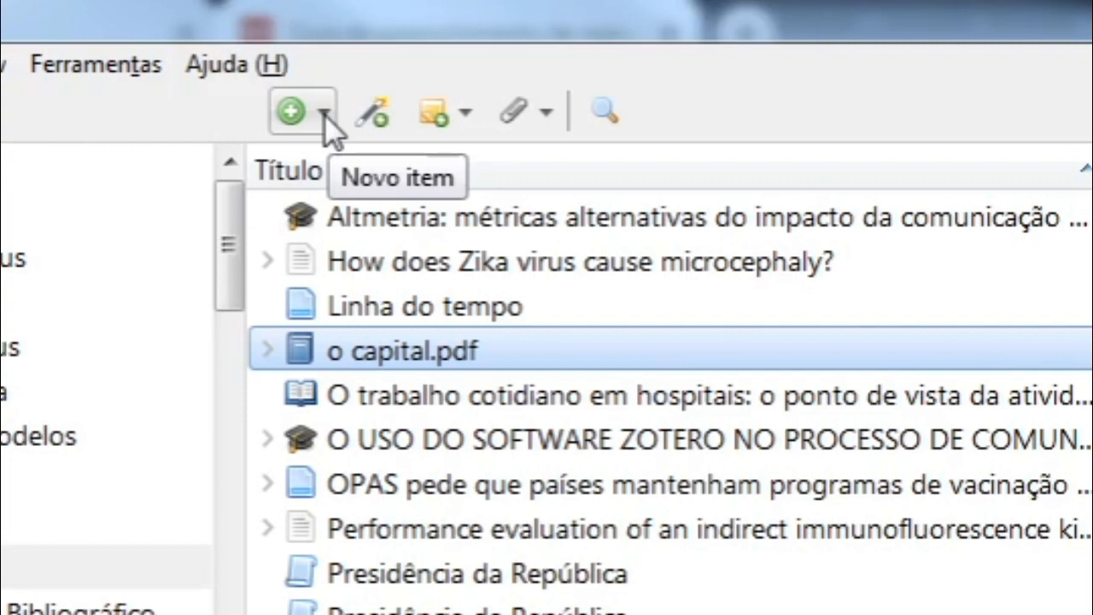
- Create a new blank Livro item in the _TESTE collection and check its author name format
click(325, 115)
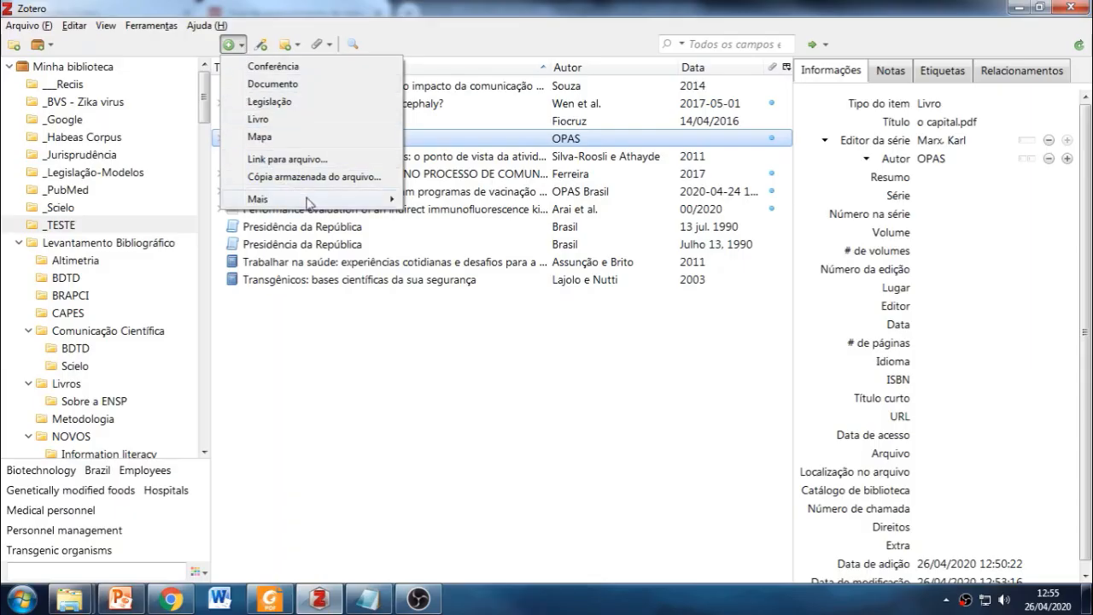
mouse_move(491, 514)
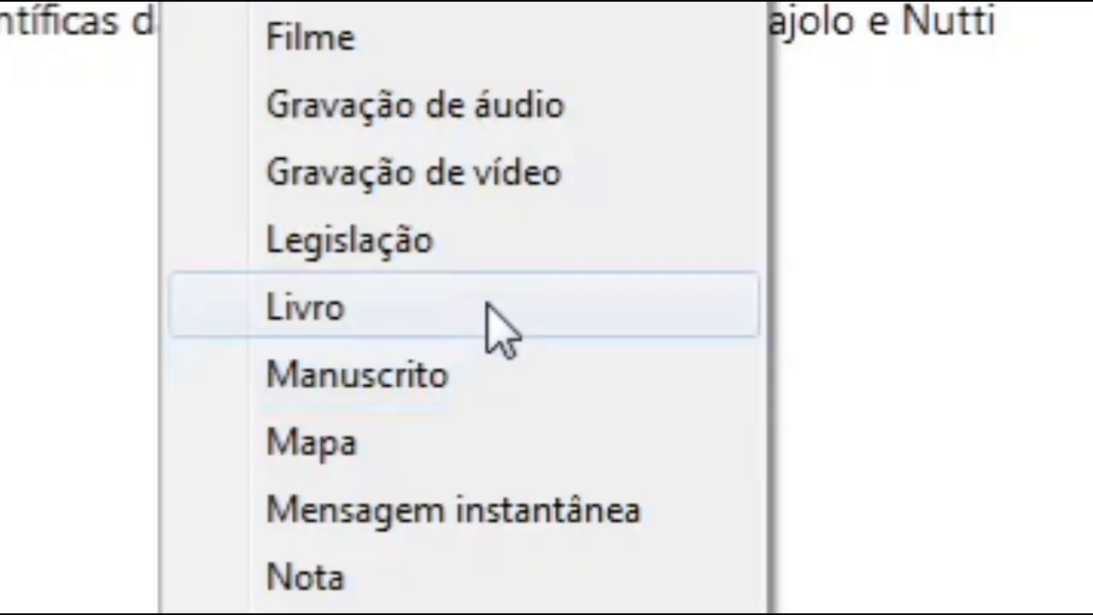
click(500, 321)
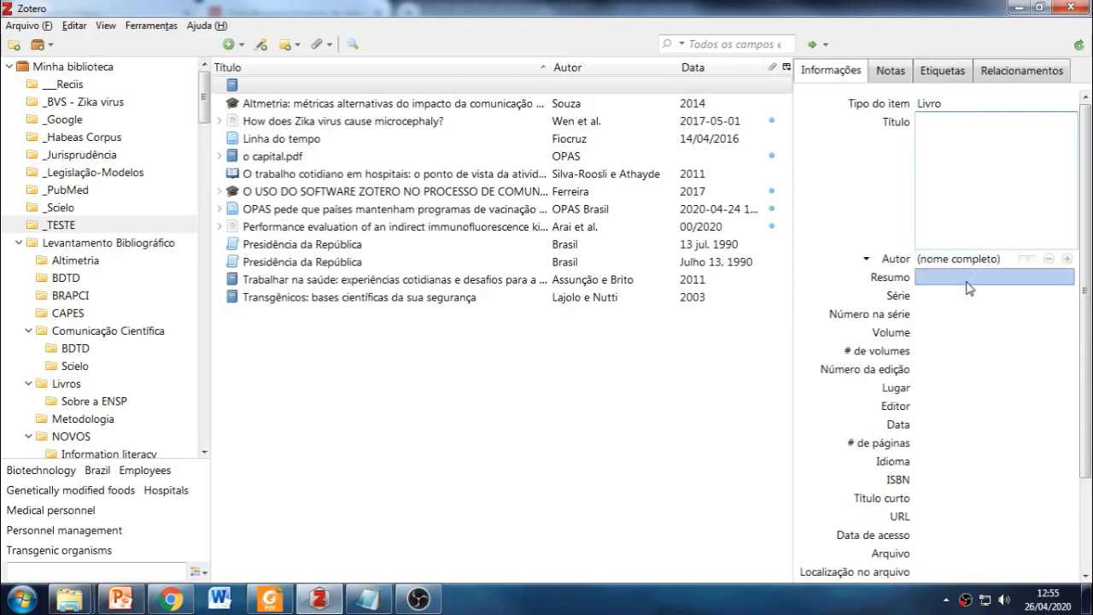
click(848, 175)
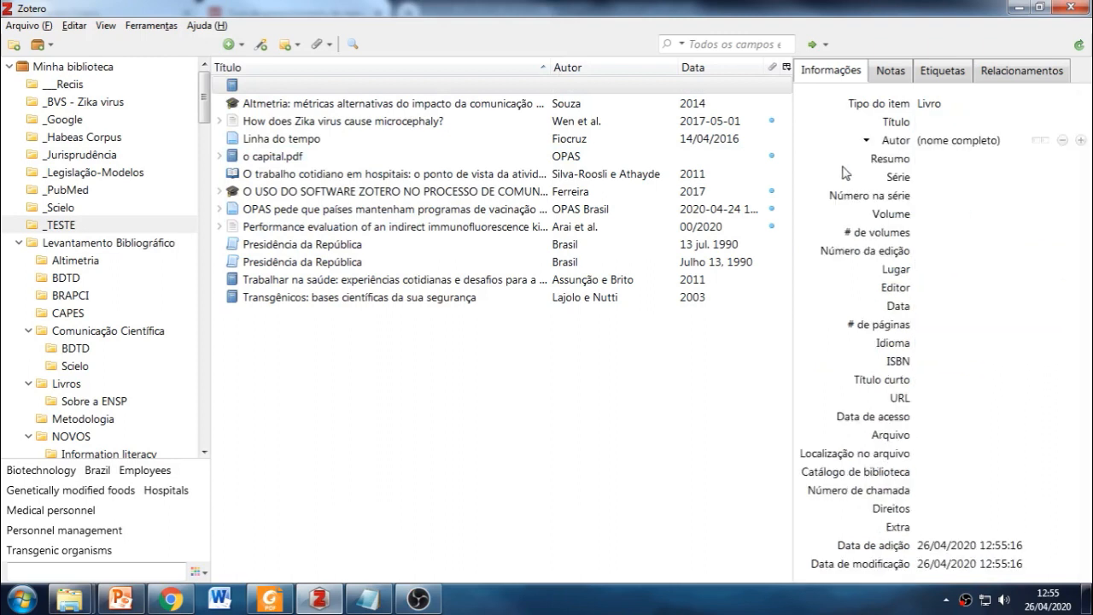
click(946, 142)
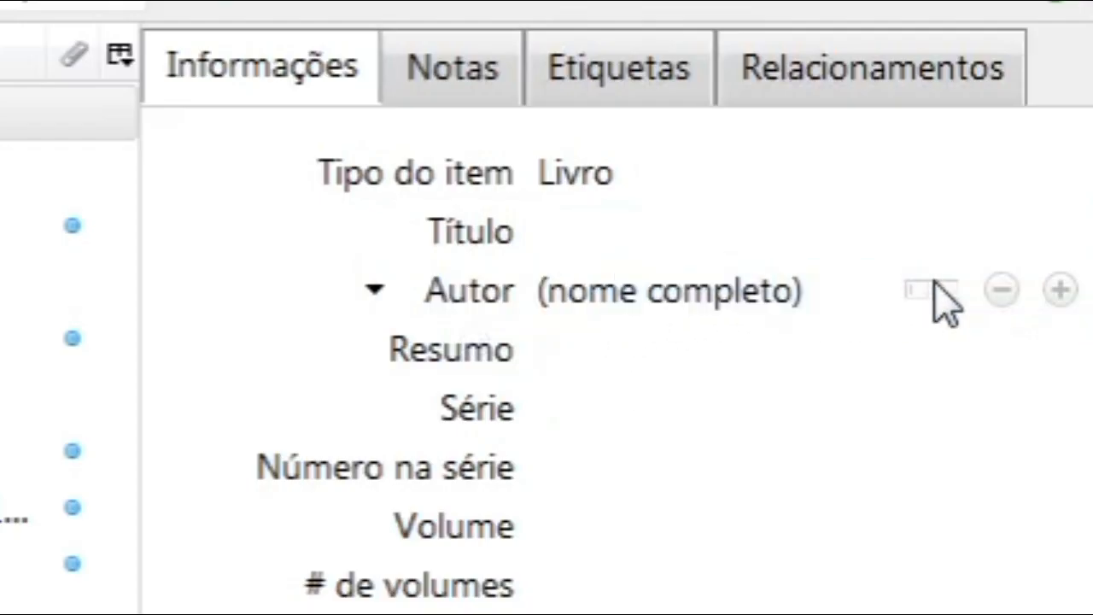
click(936, 289)
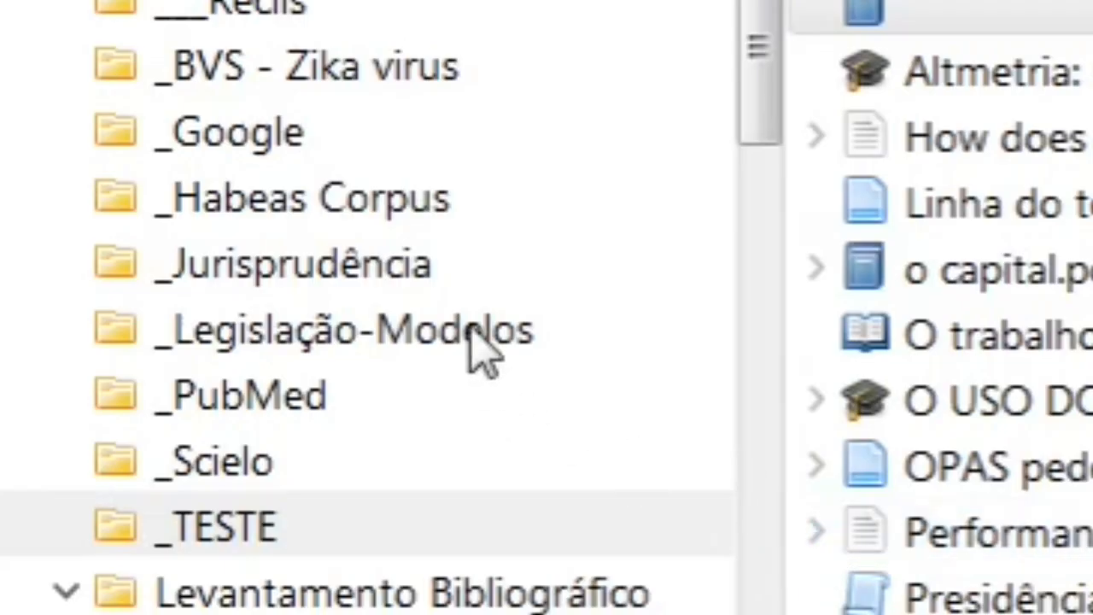
- Open the _Legislação-Modelos collection and compare the legislation records dated 6 jan. 1997 and 16 set. 2004
click(471, 329)
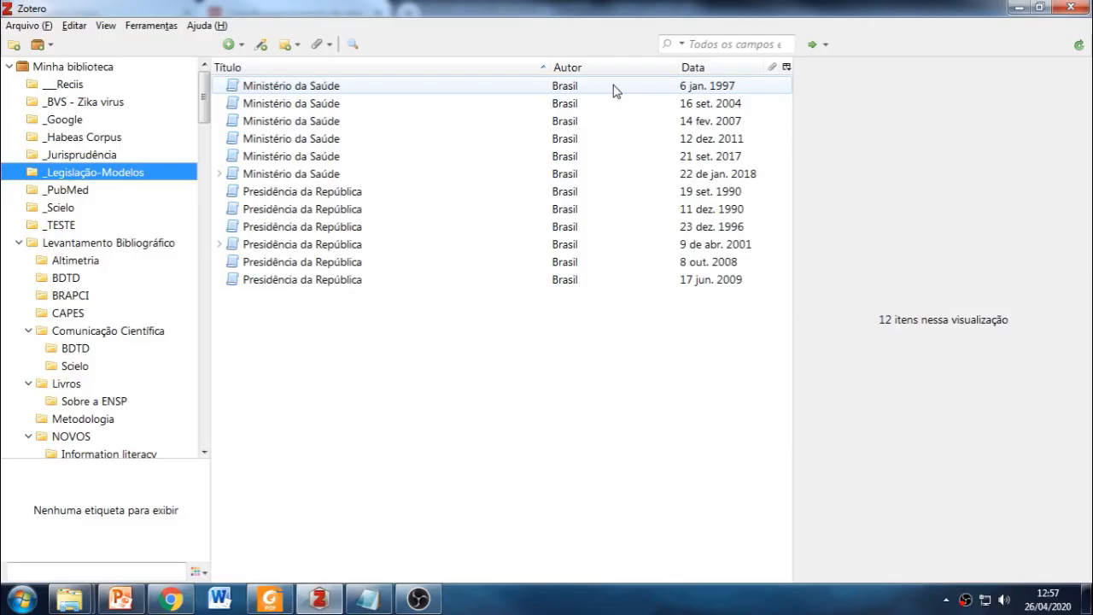
click(734, 156)
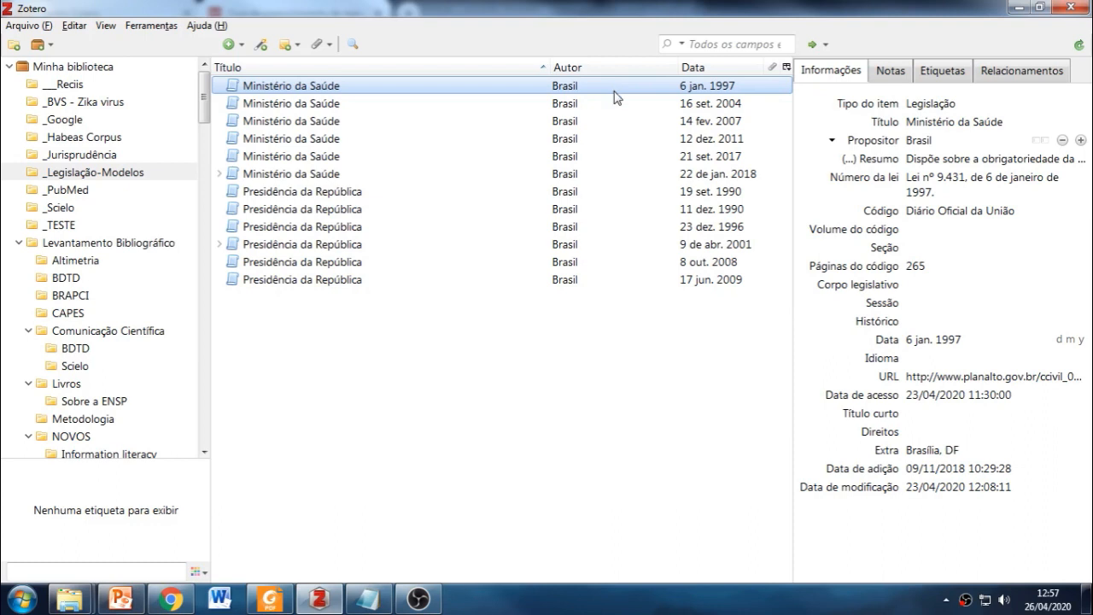
click(615, 104)
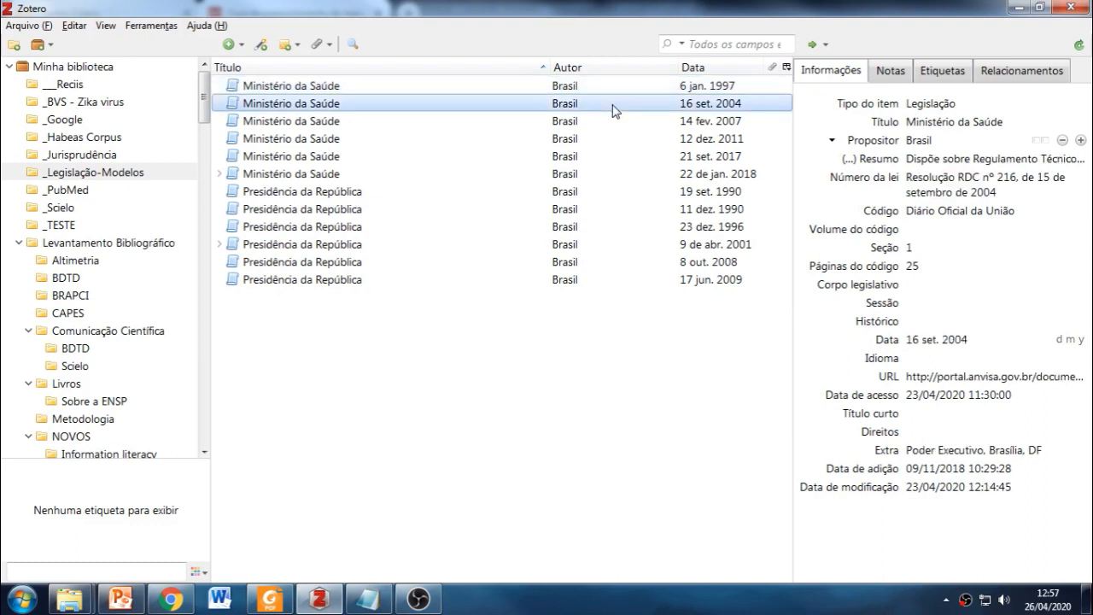
click(611, 87)
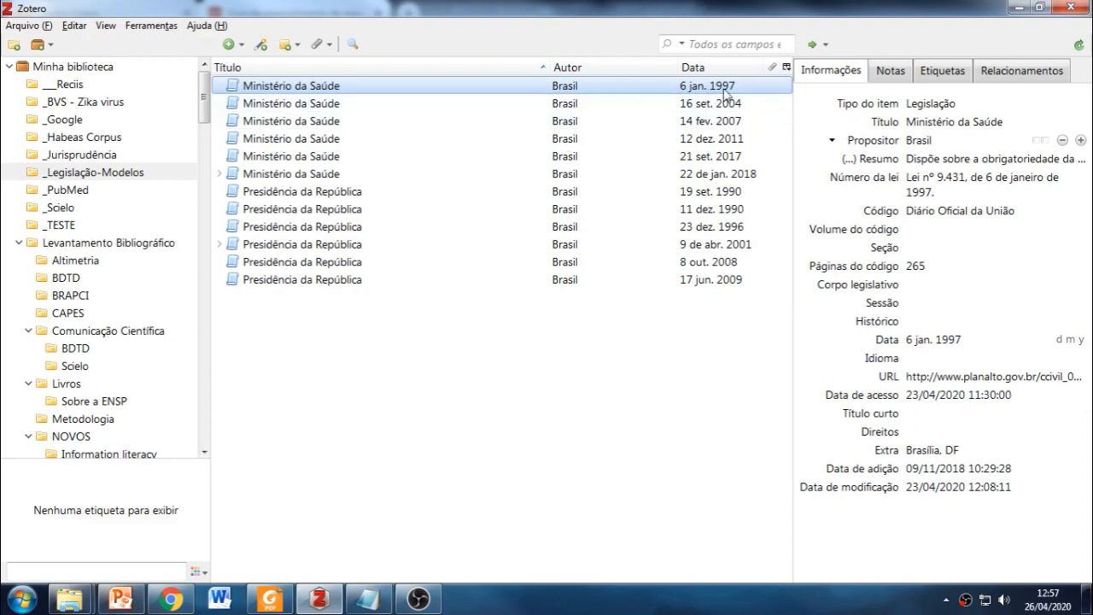
- Review the Título and Propositor fields of the 6 jan. 1997 legislation record and expand its Resumo
click(924, 140)
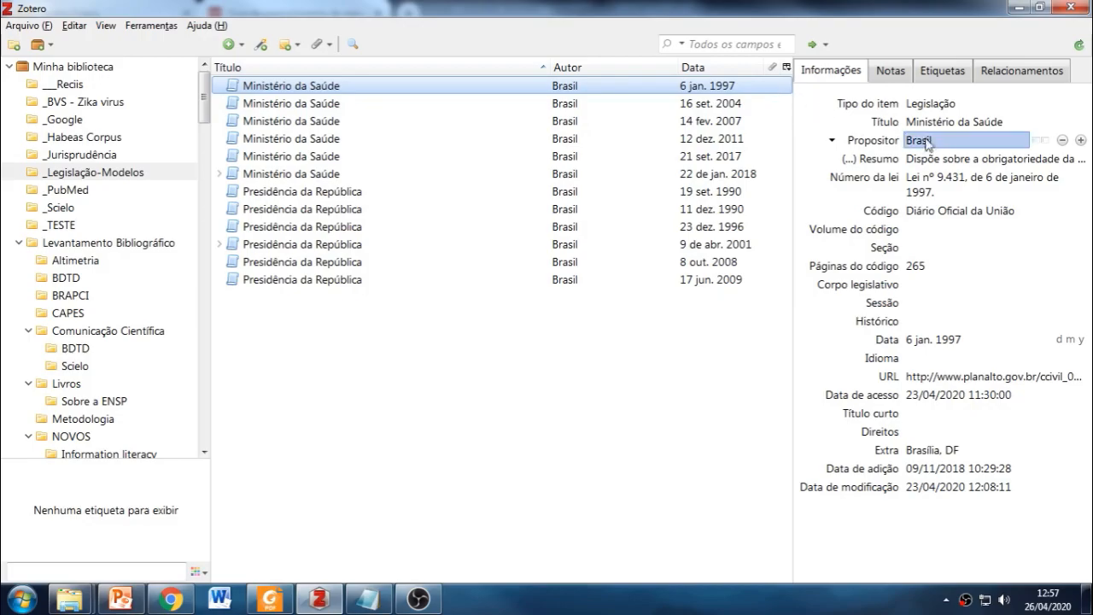
click(915, 126)
click(905, 138)
click(930, 123)
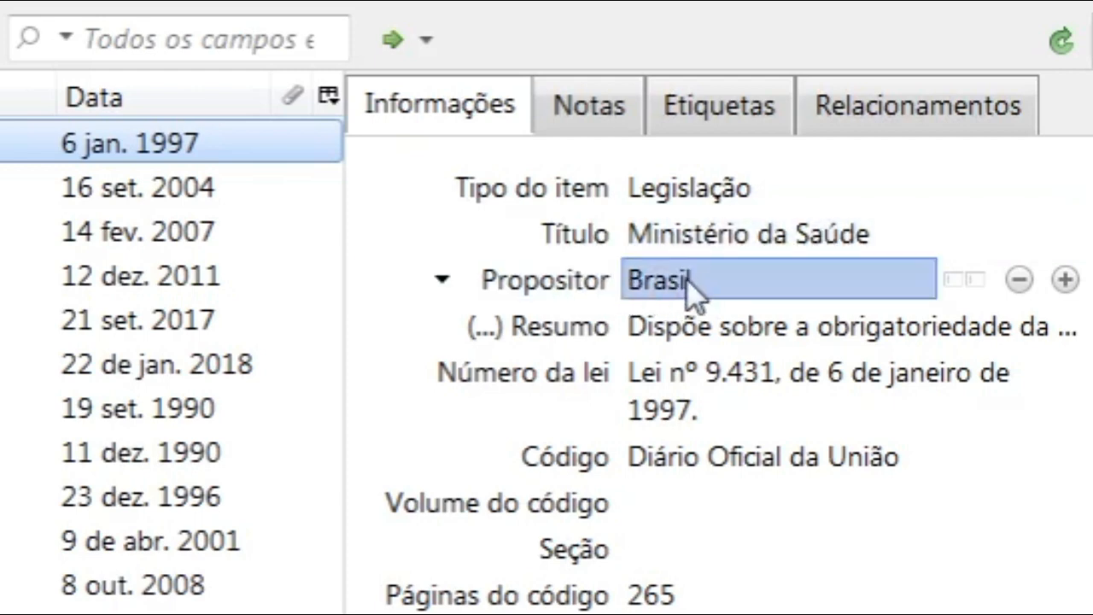
click(588, 335)
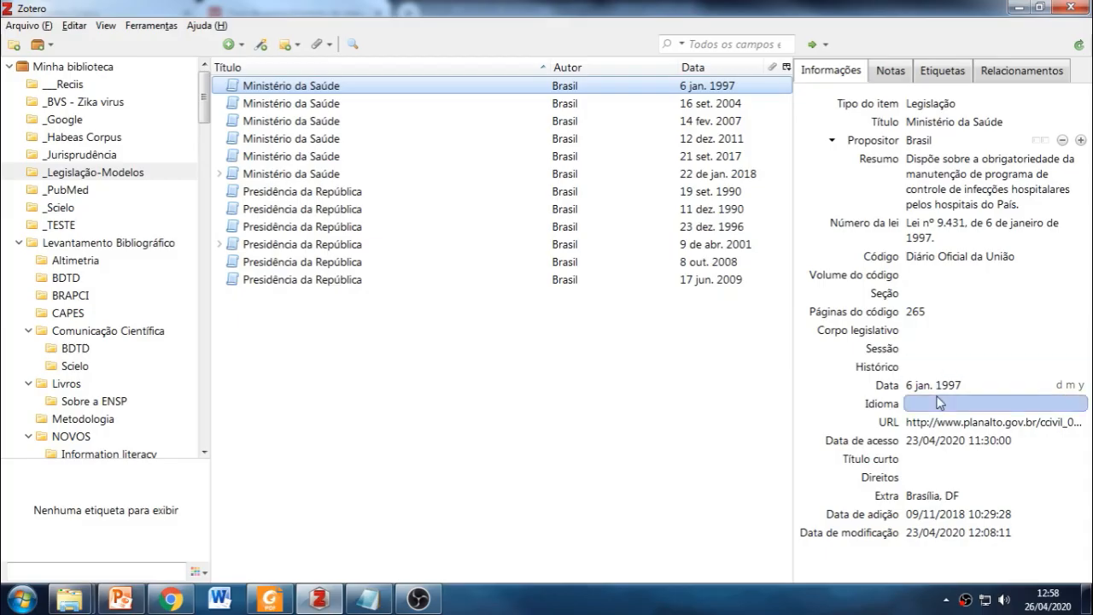
- Check the Data, URL, Data de acesso and Extra fields of the 6 jan. 1997 legislation record without editing them
click(604, 614)
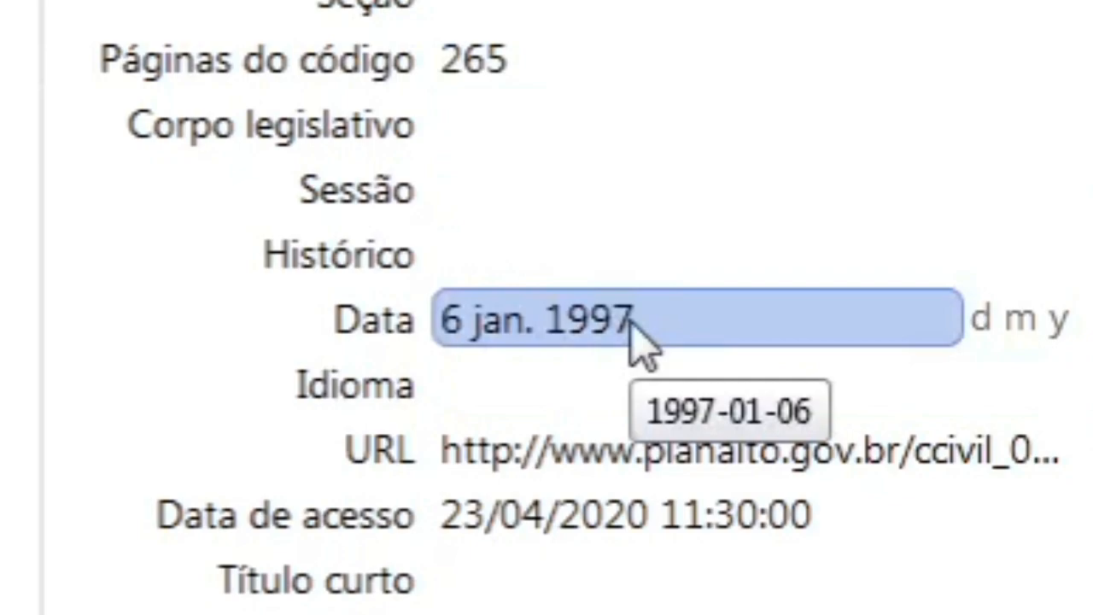
click(501, 461)
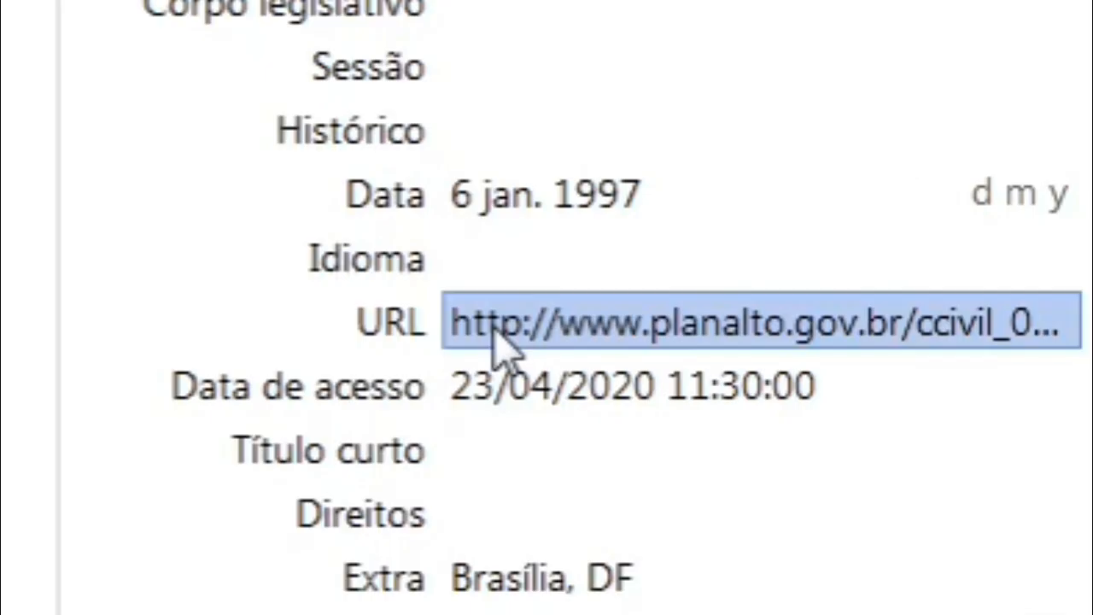
click(591, 397)
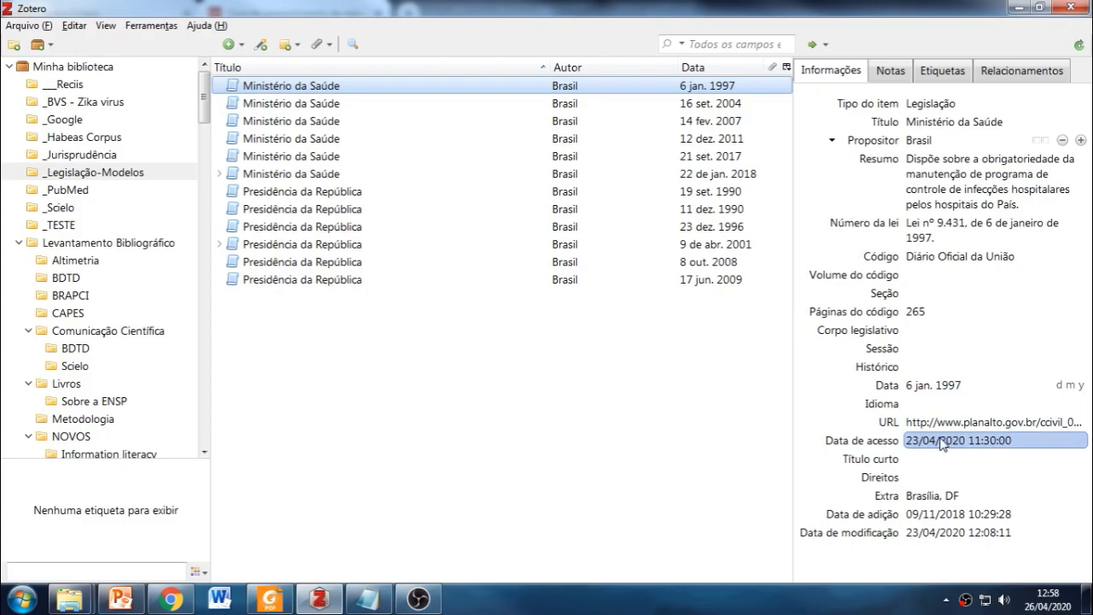
click(936, 496)
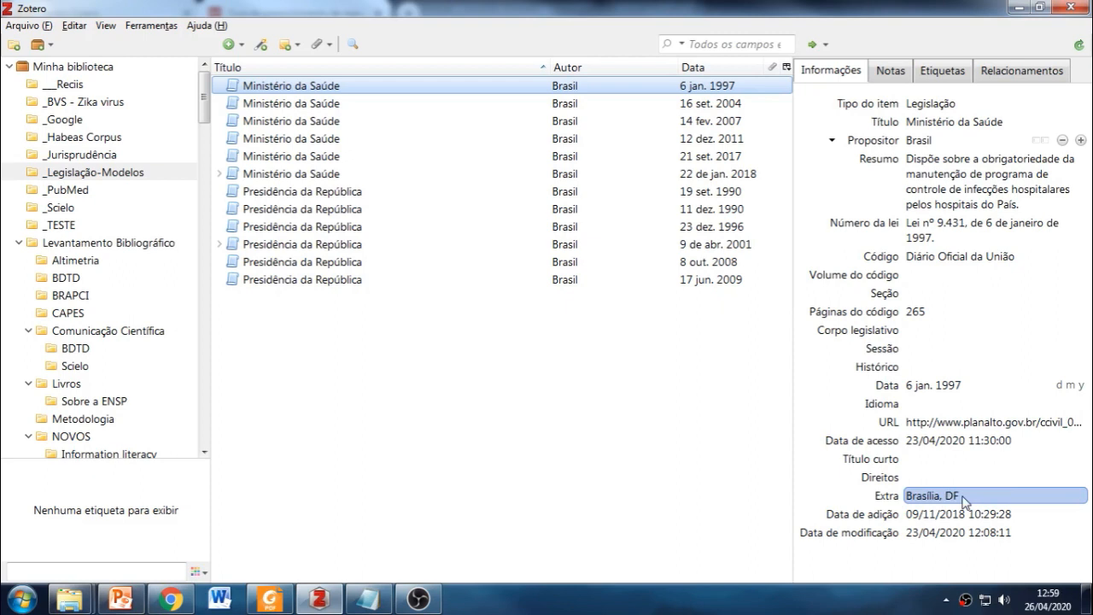
key(Return)
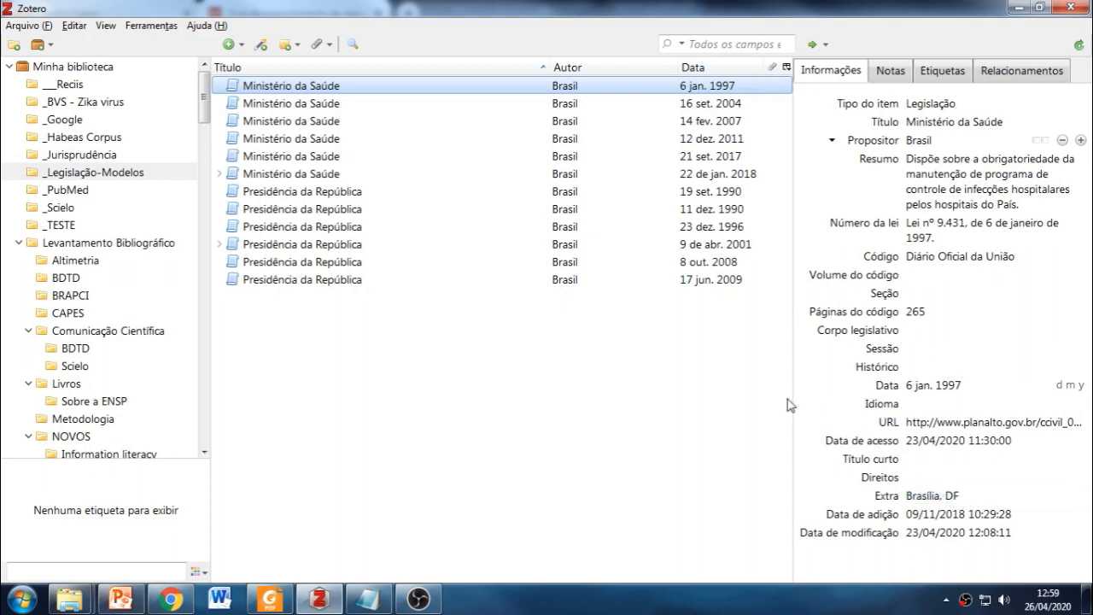
- Review the Ministério da Saúde legislation records dated from 16 set. 2004 to 22 de jan. 2018
click(499, 103)
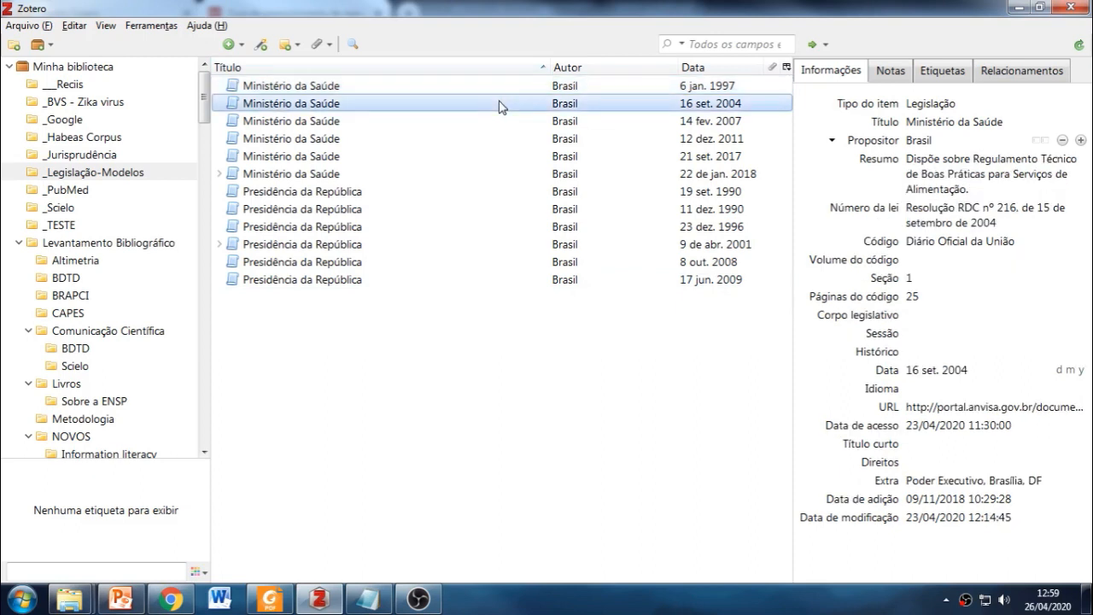
click(610, 124)
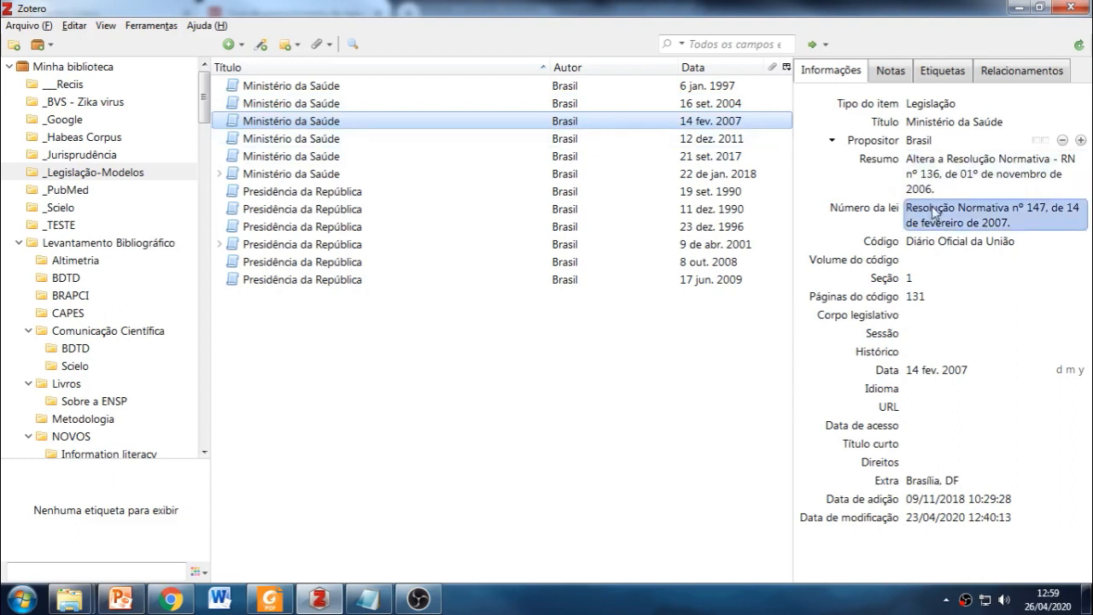
click(587, 139)
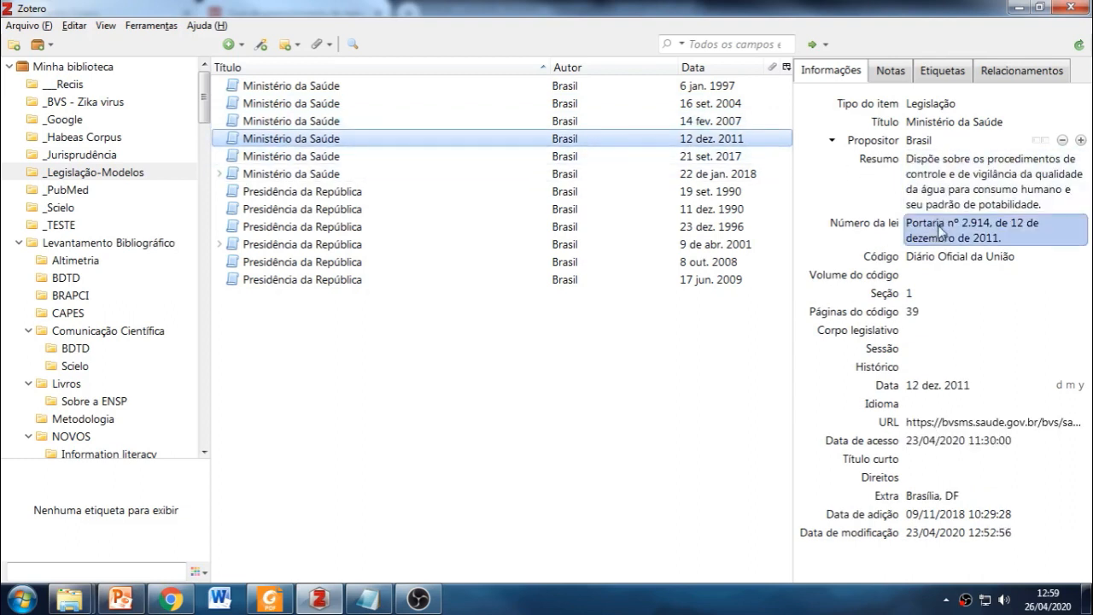
click(523, 158)
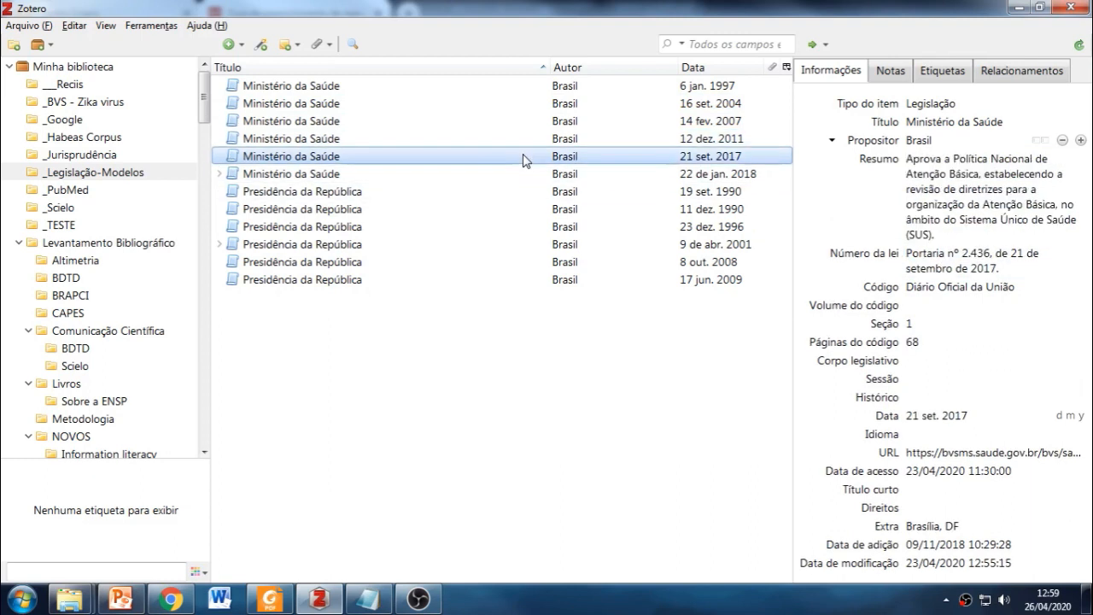
click(634, 175)
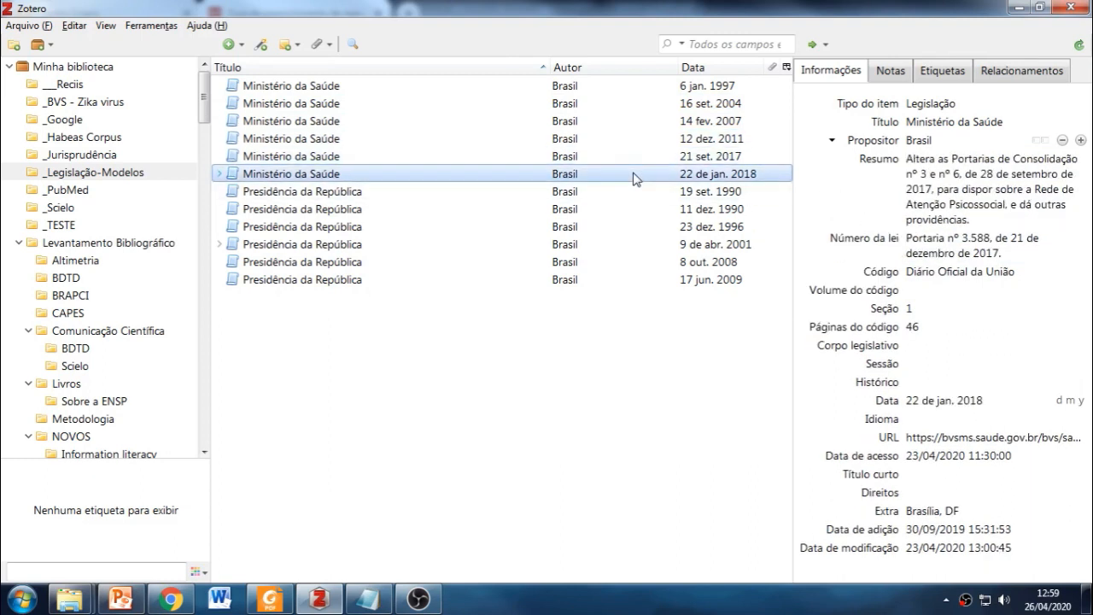
- Review the Presidência da República records dated 19 set. 1990, 11 dez. 1990 and 17 jun. 2009, checking the first one's Número da lei
click(644, 191)
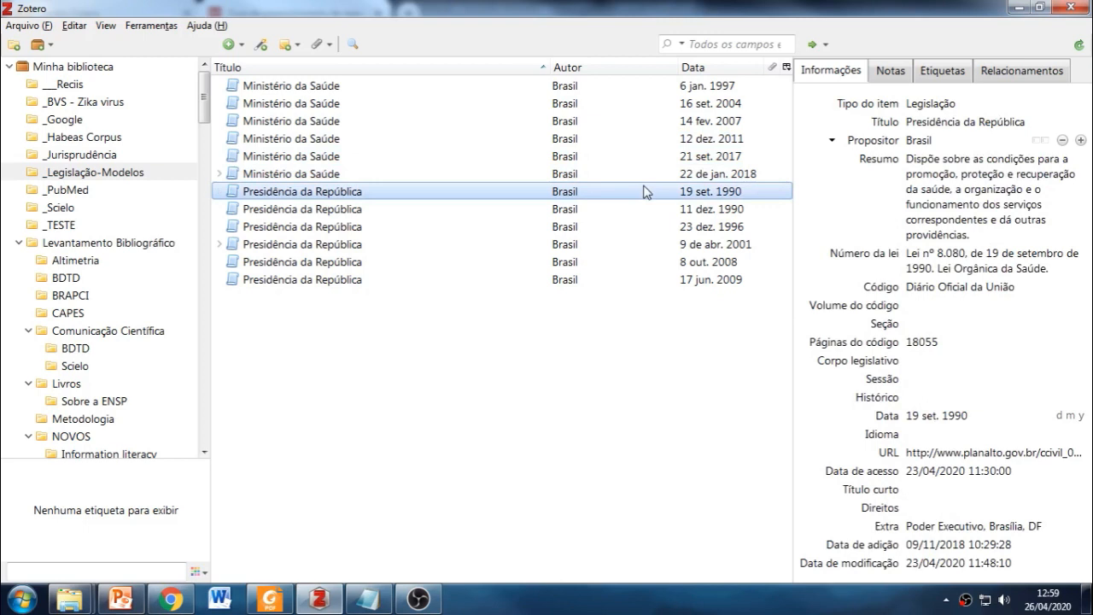
click(950, 260)
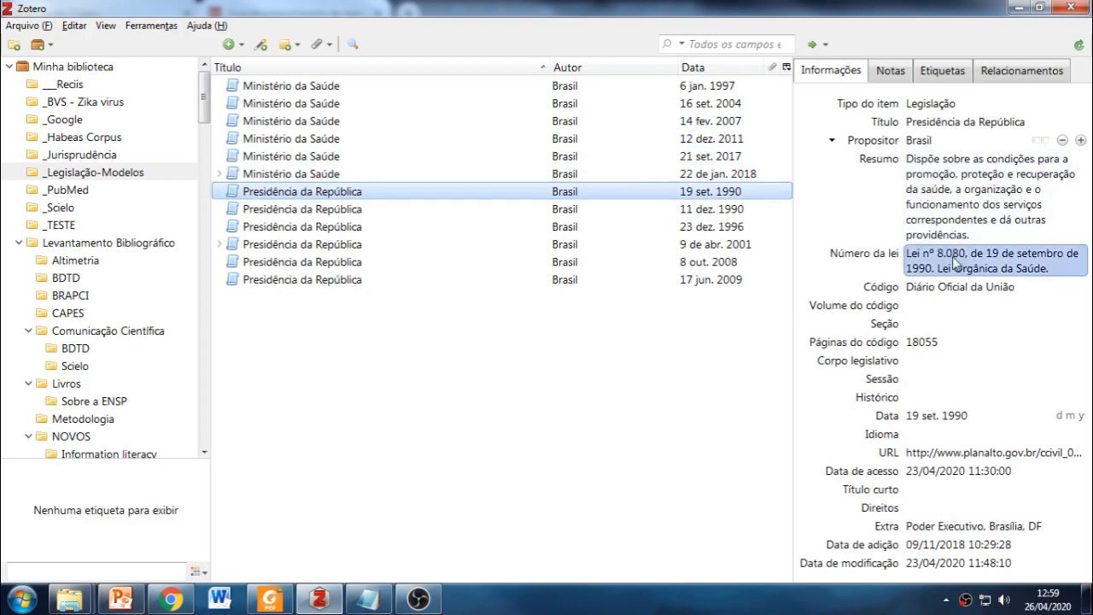
click(810, 242)
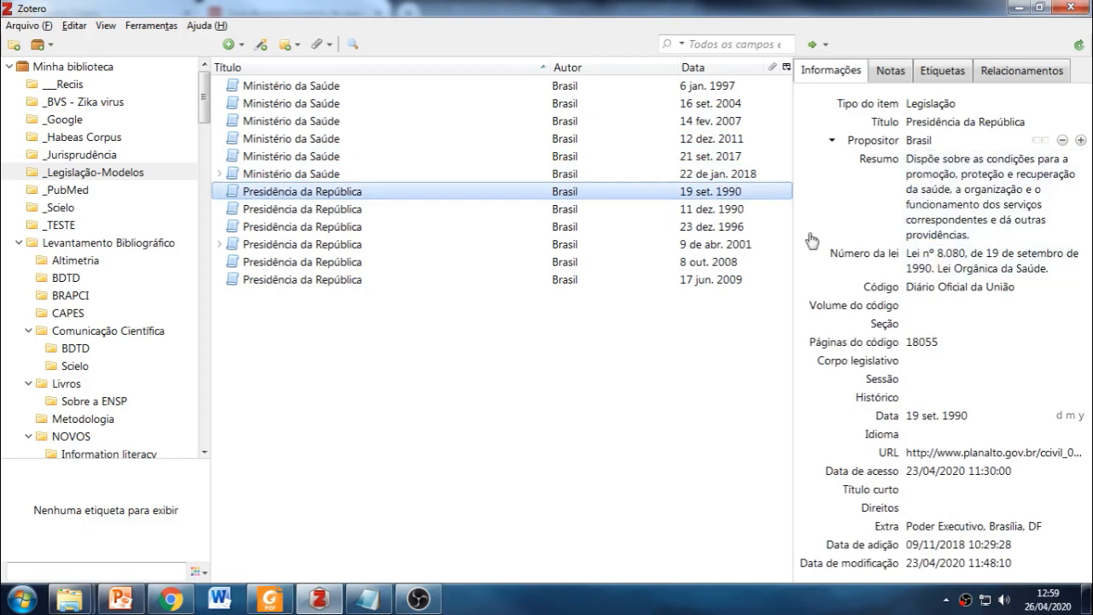
click(663, 213)
click(663, 281)
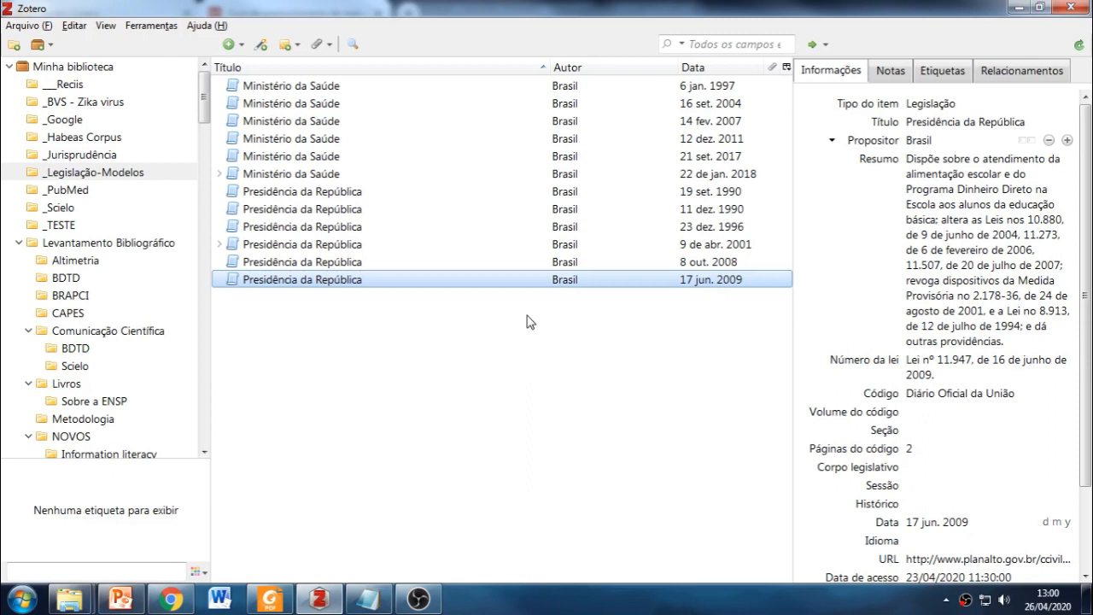
- Create a new collection named LEIS NOVAS in Minha biblioteca and select it
click(138, 175)
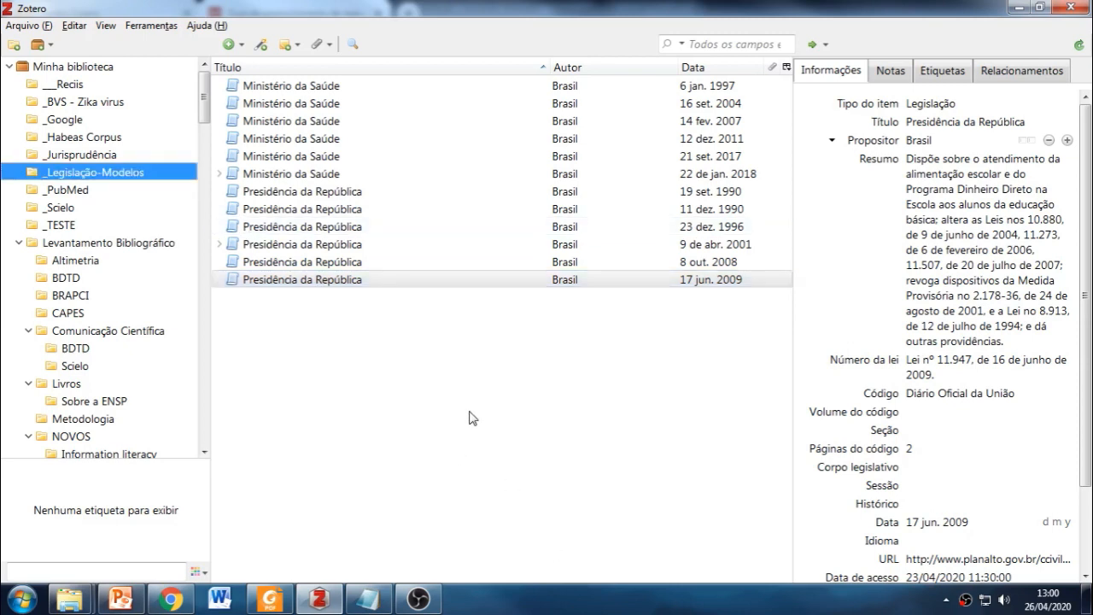
click(503, 405)
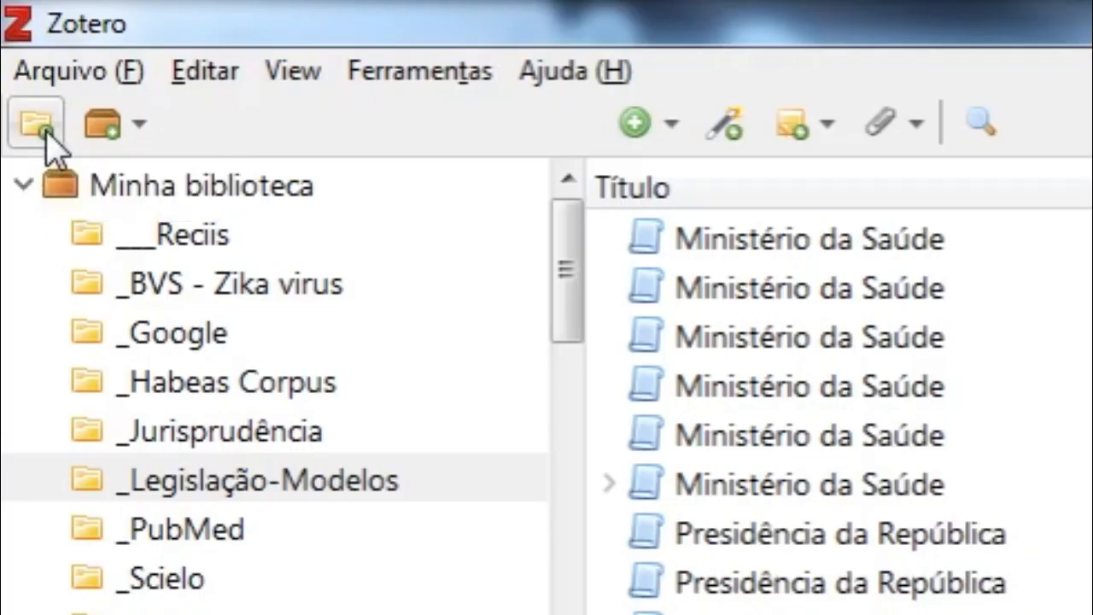
click(38, 126)
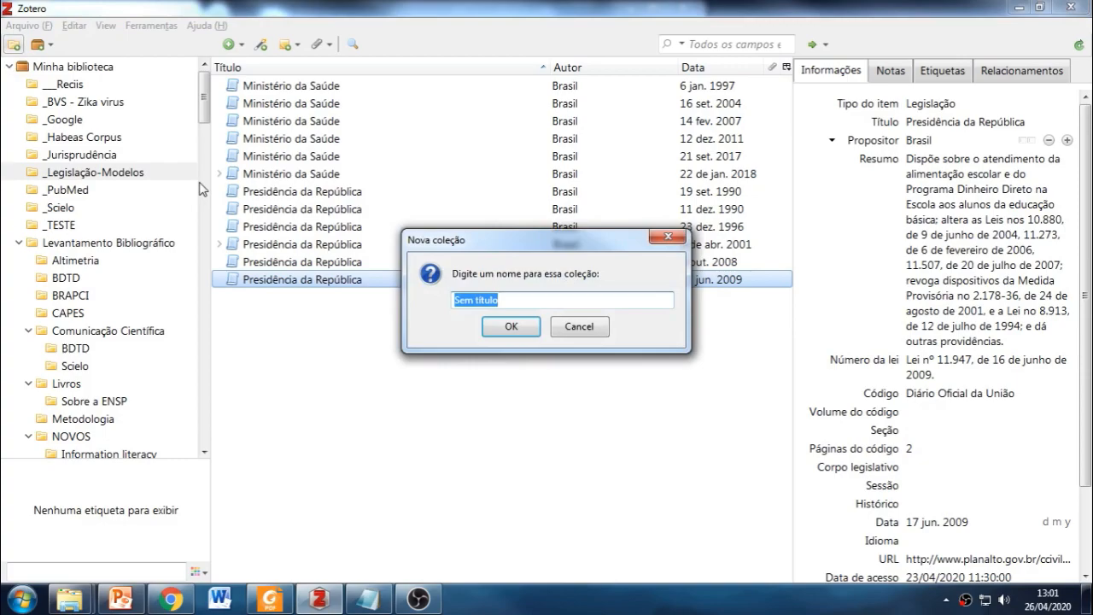
text(LEIS N)
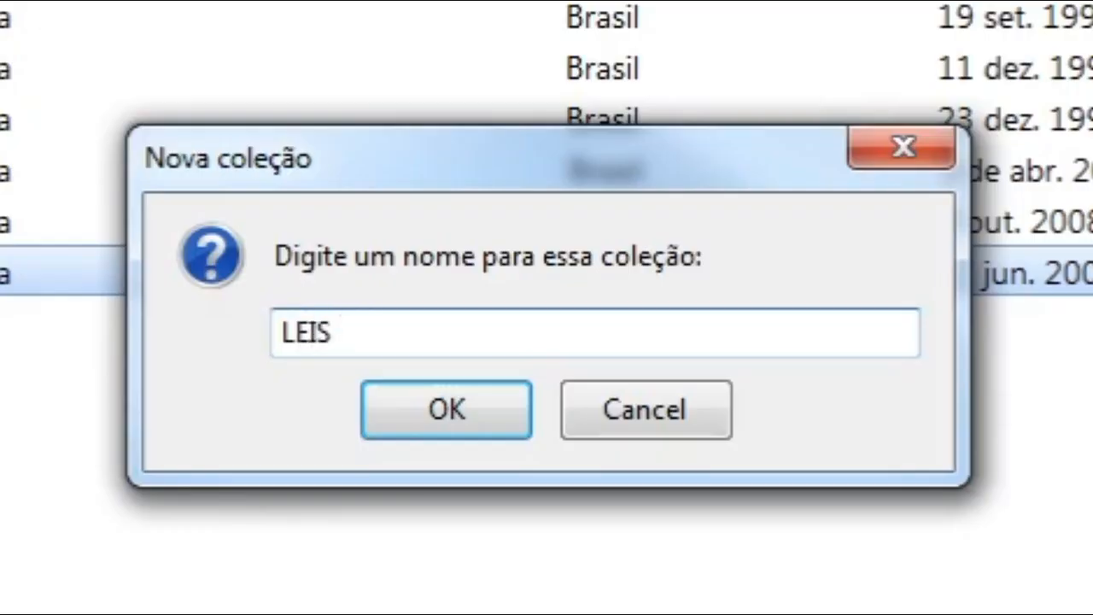
text(OVAS)
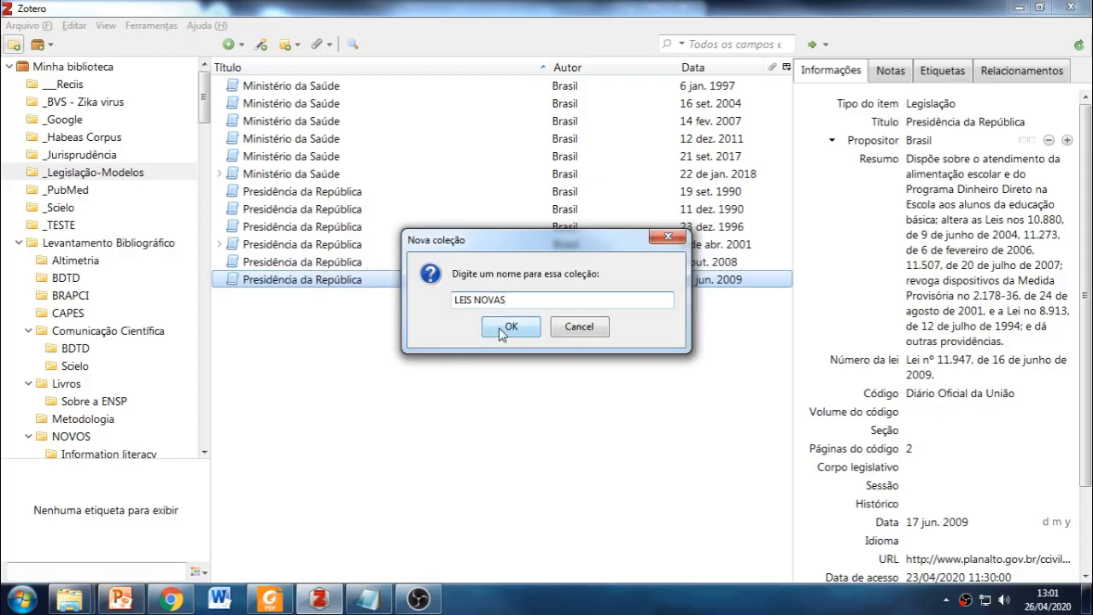
click(405, 405)
click(107, 246)
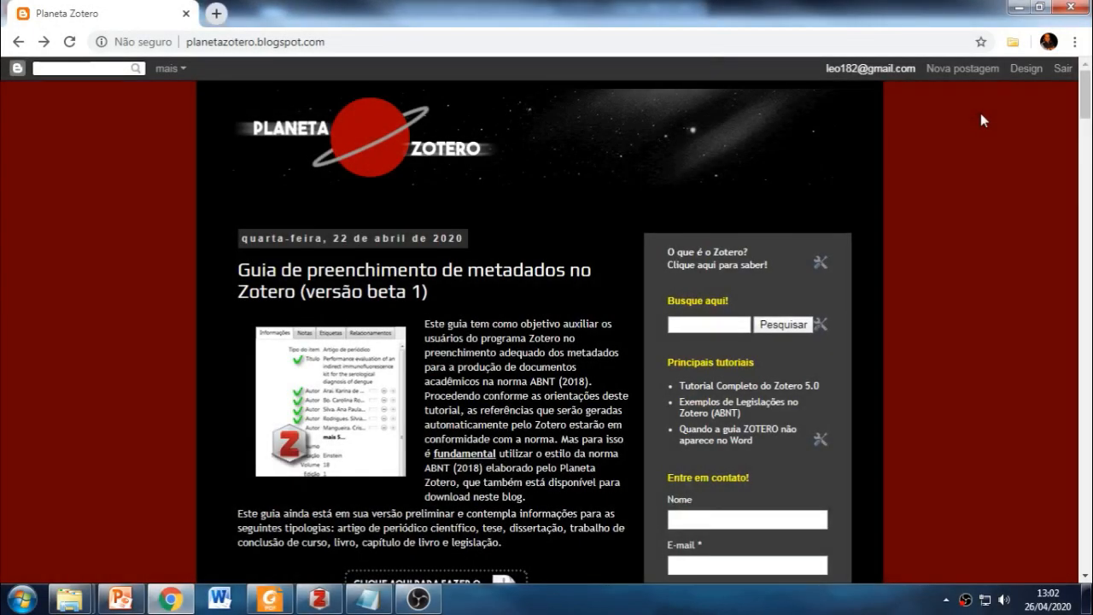
- In Chrome, download _Legislação-Modelos.ris from the Planeta Zotero post "Exemplos de Legislações no Zotero (ABNT)" and import its items into Zotero
scroll(945, 161, down, 1)
scroll(948, 168, down, 7)
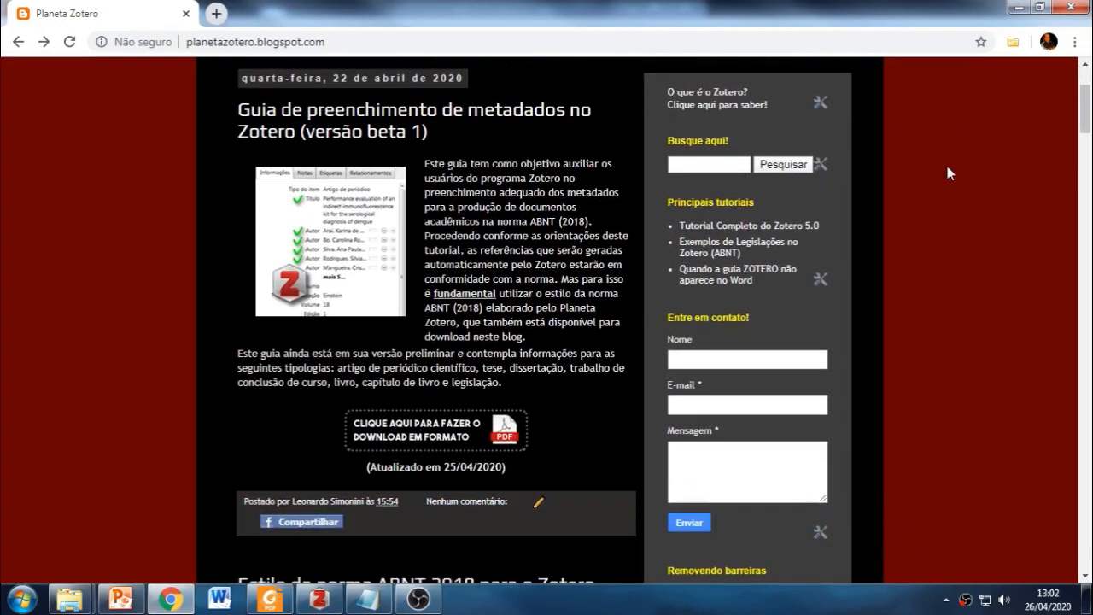
scroll(947, 170, down, 11)
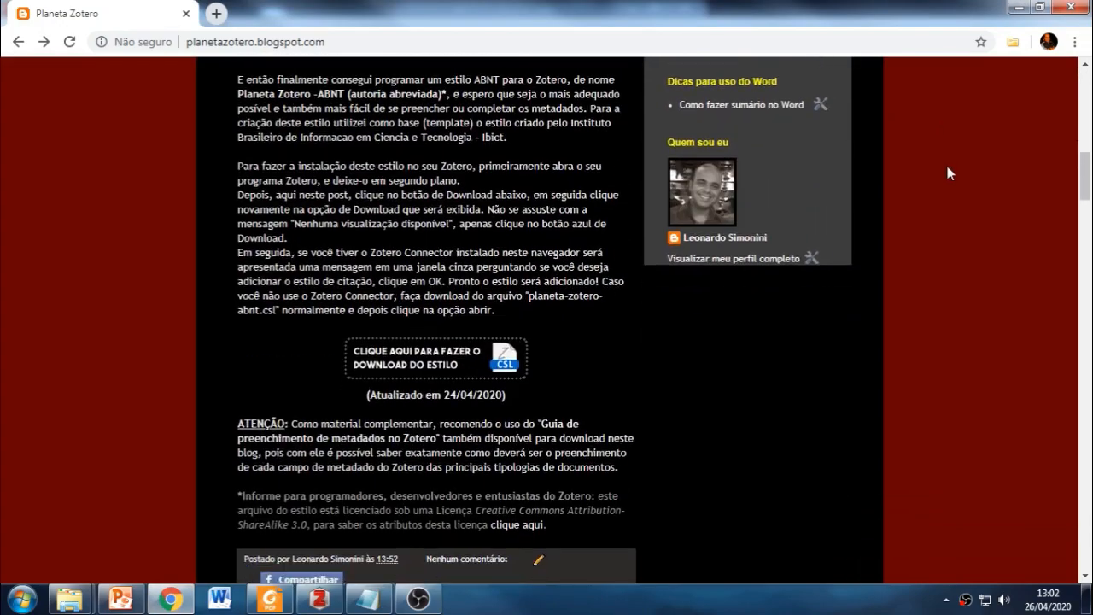
scroll(947, 173, down, 4)
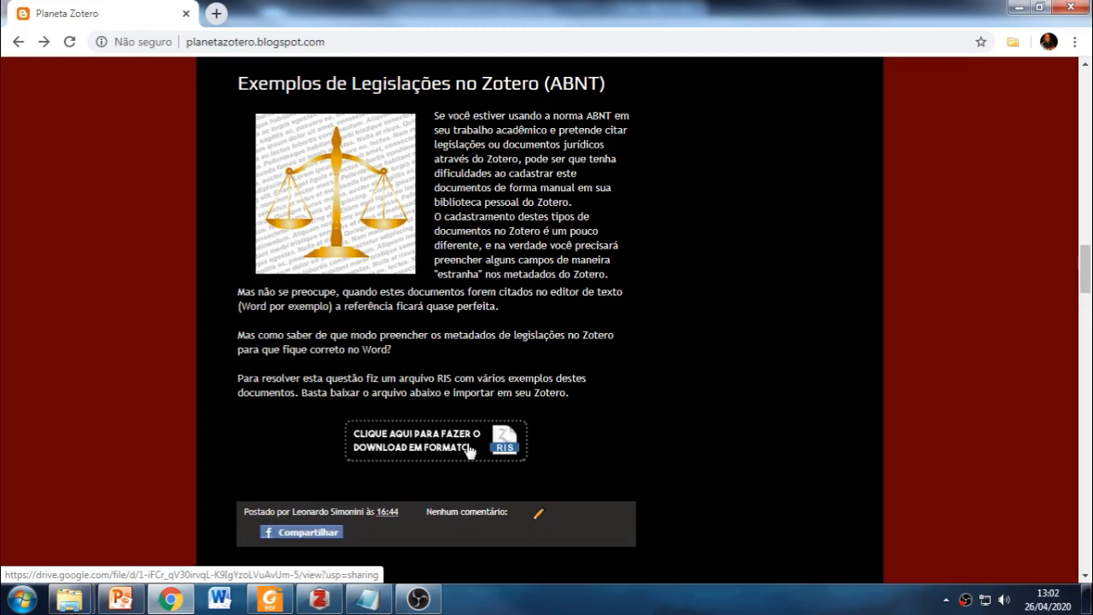
click(468, 450)
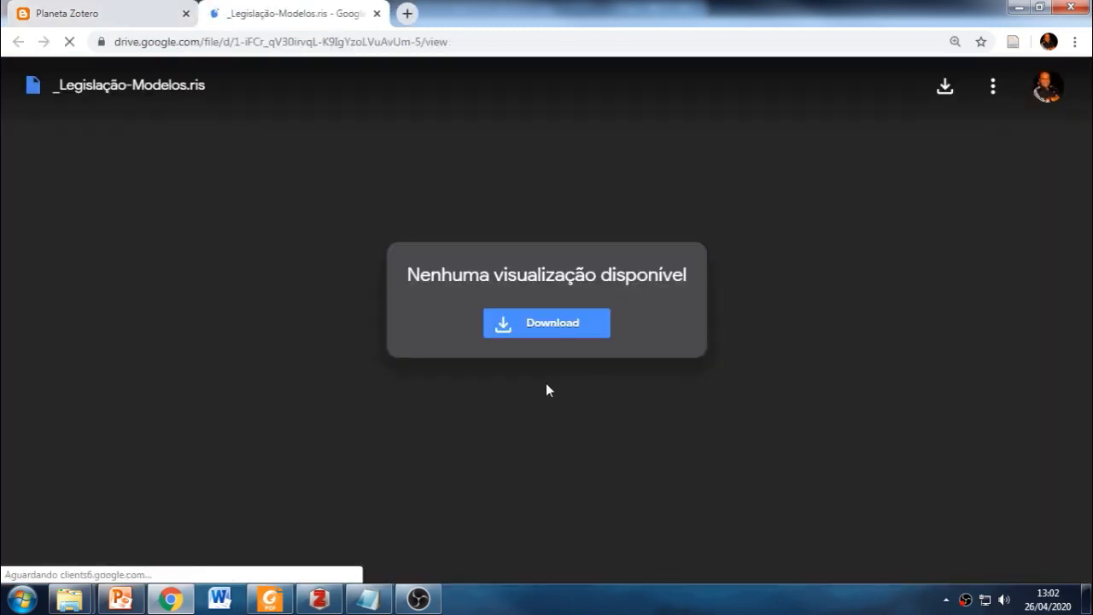
click(569, 326)
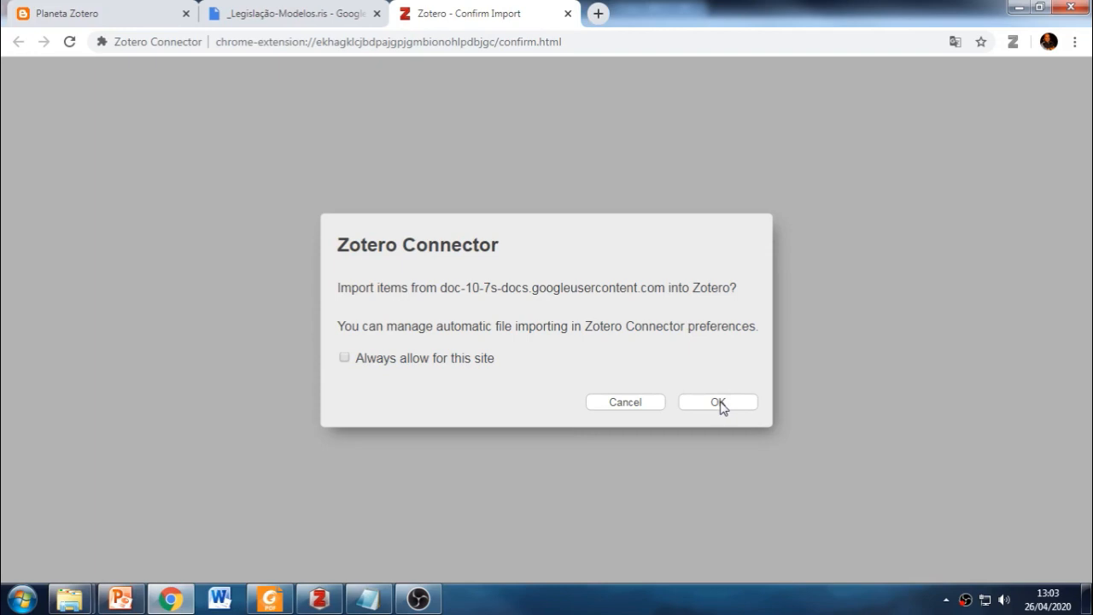
click(719, 403)
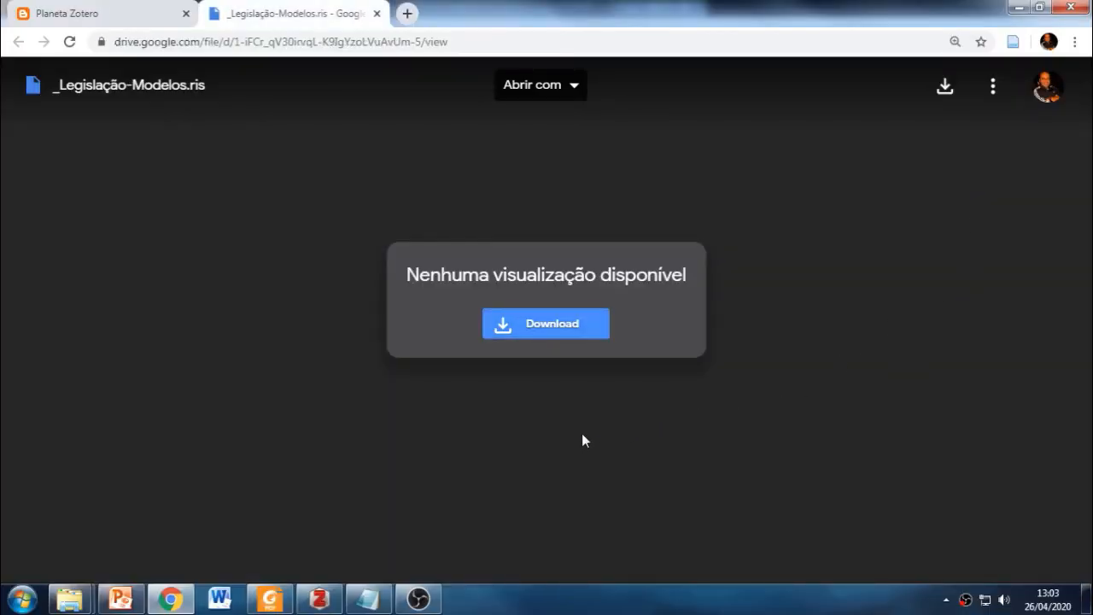
- Switch to Zotero and browse the imported Ministério da Saúde and Presidência da República legislation records in LEIS NOVAS
click(320, 598)
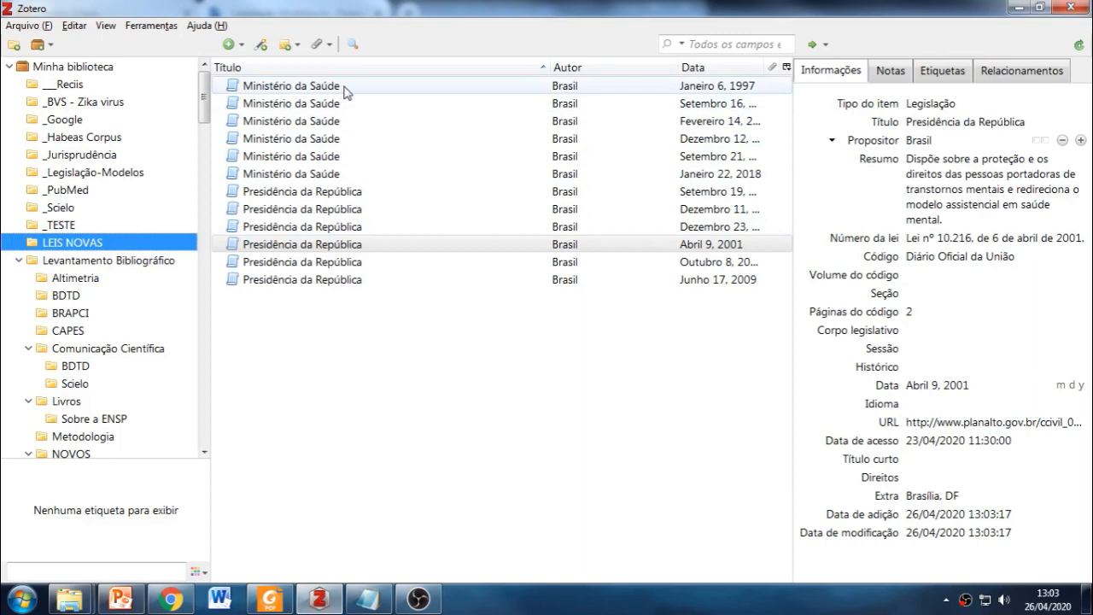
click(389, 279)
click(530, 87)
click(533, 119)
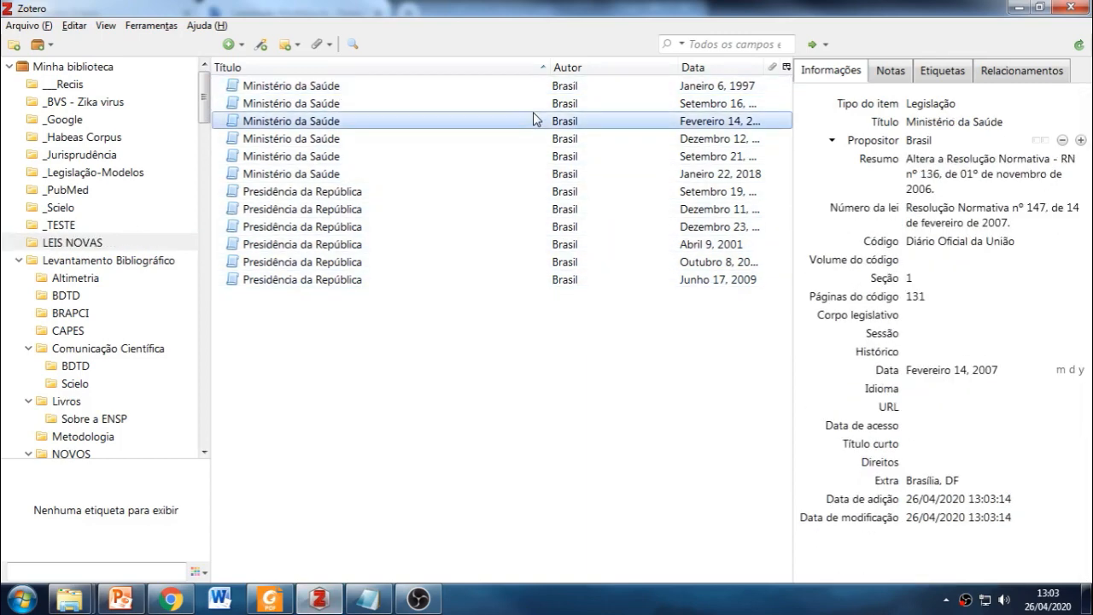
click(545, 155)
click(596, 190)
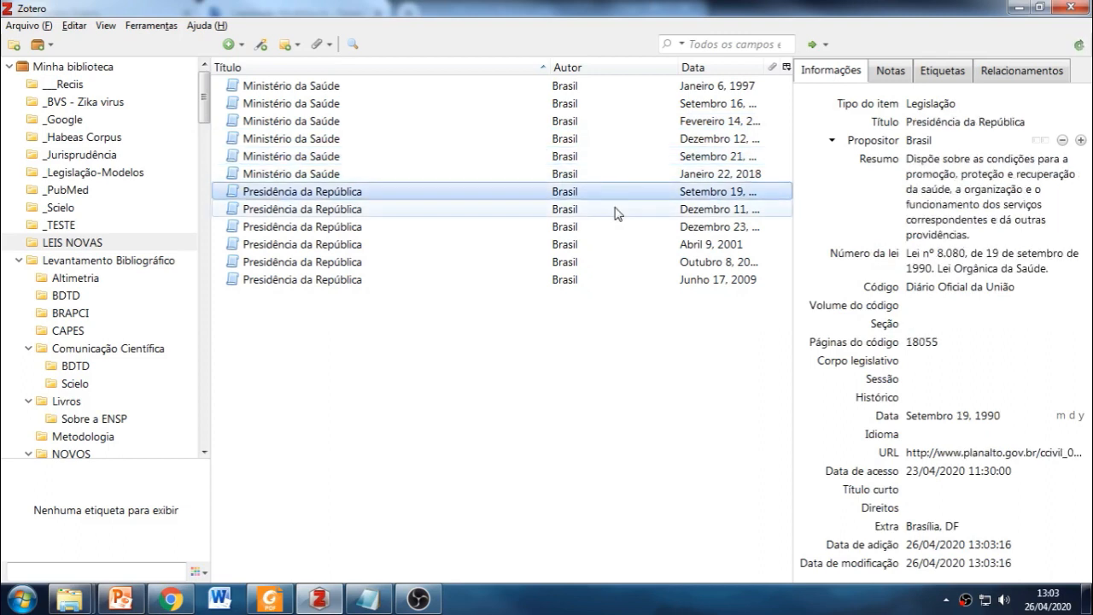
click(616, 211)
click(619, 225)
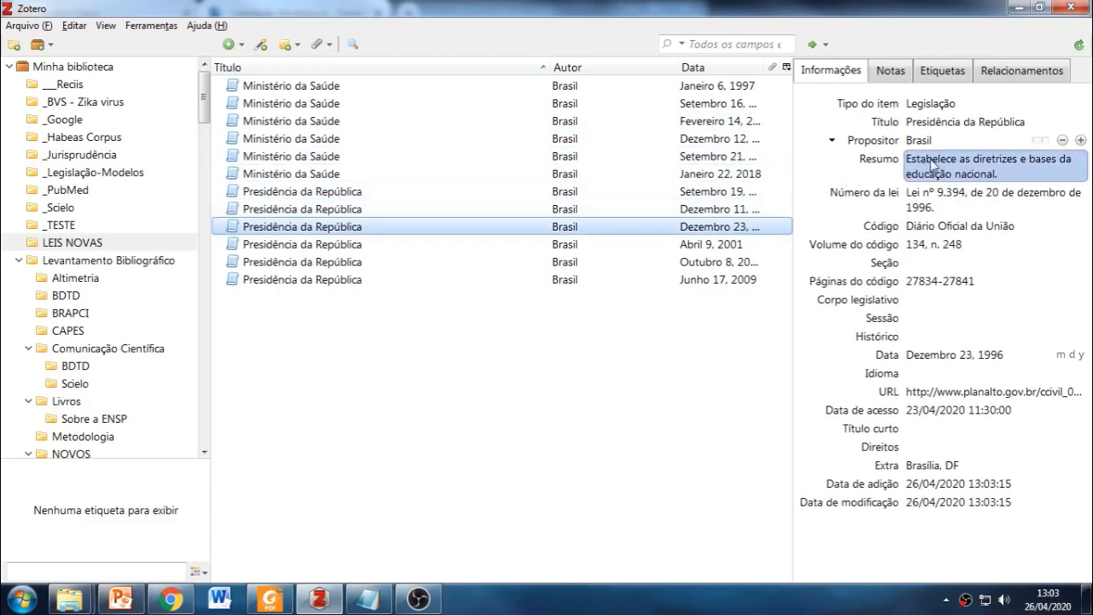
- Examine the Propositor, Número da lei, Código and Data fields of the Abril 9, 2001 legislation record without editing them
click(692, 245)
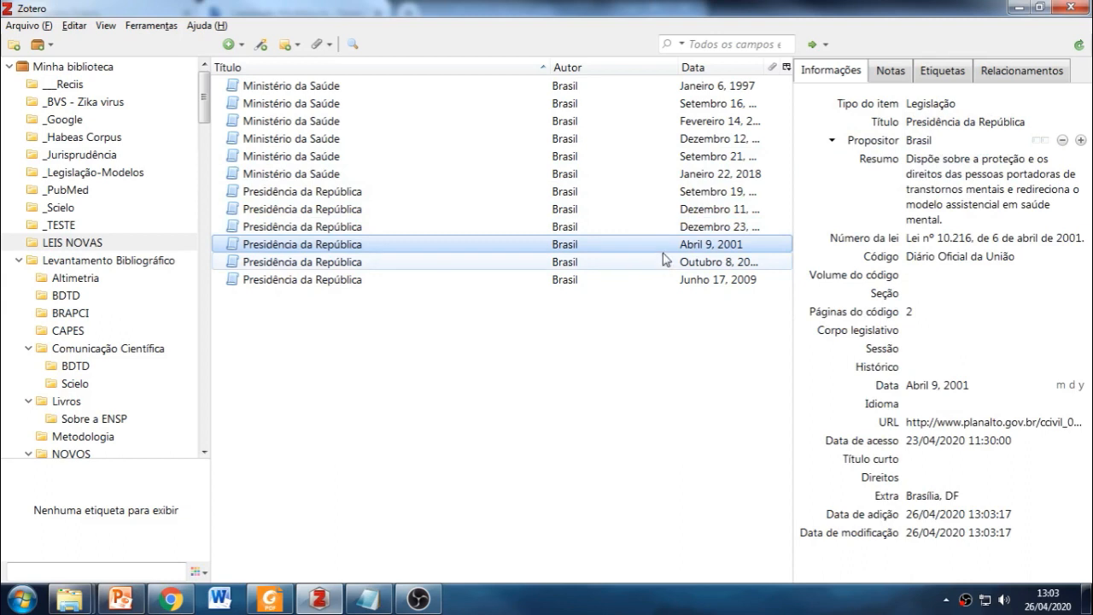
click(933, 141)
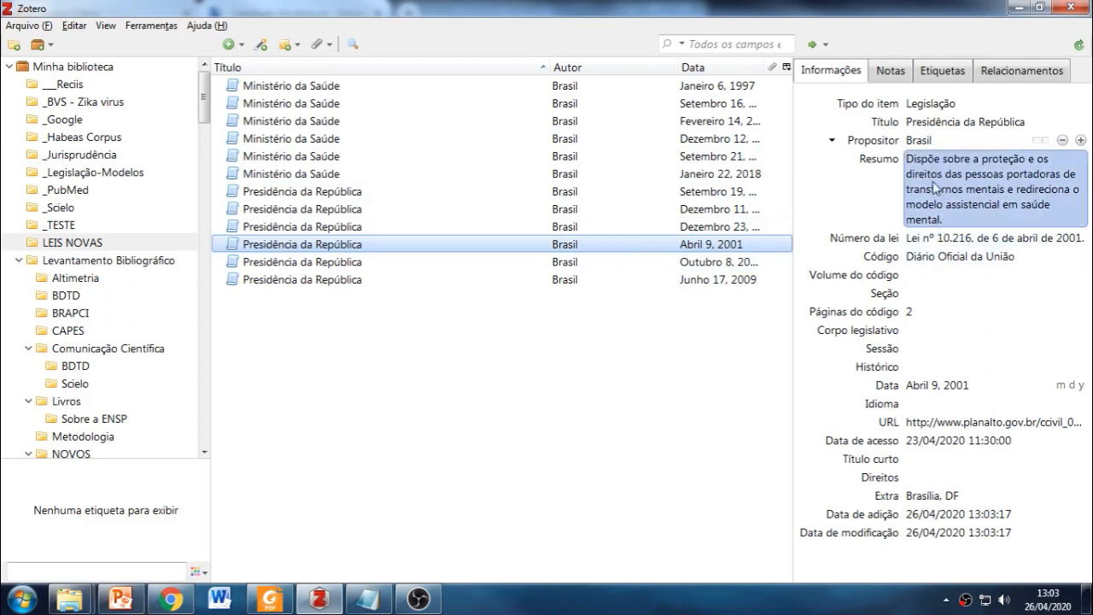
click(955, 239)
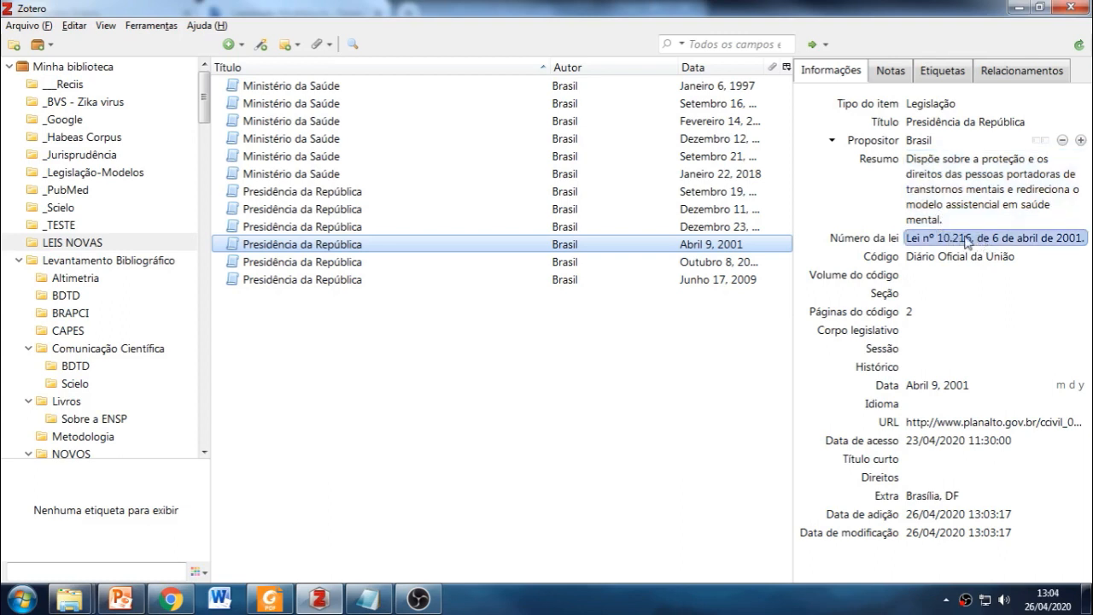
click(935, 256)
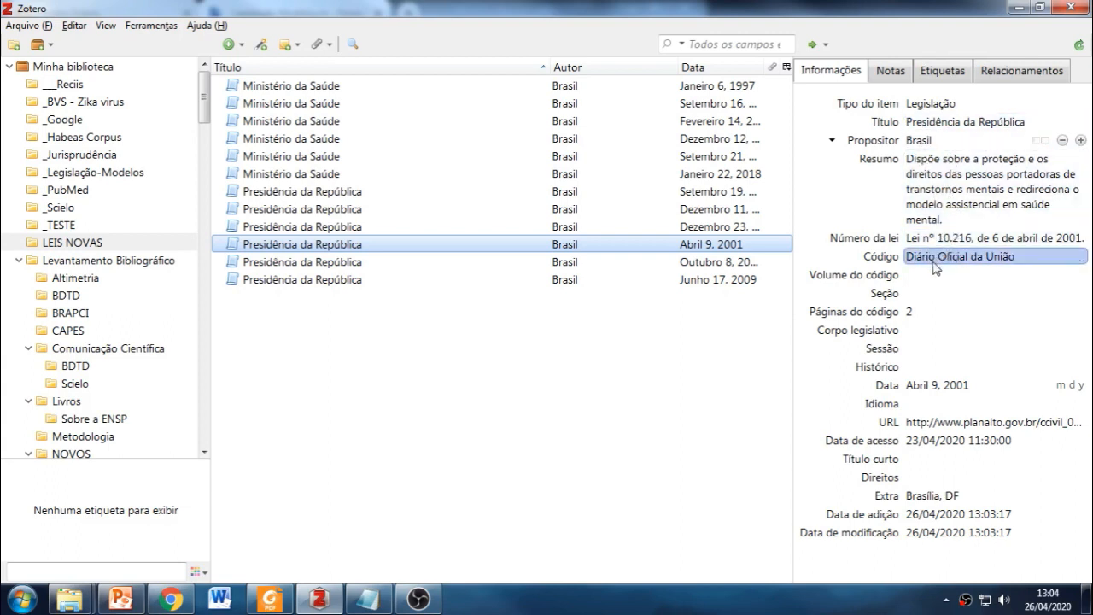
click(944, 385)
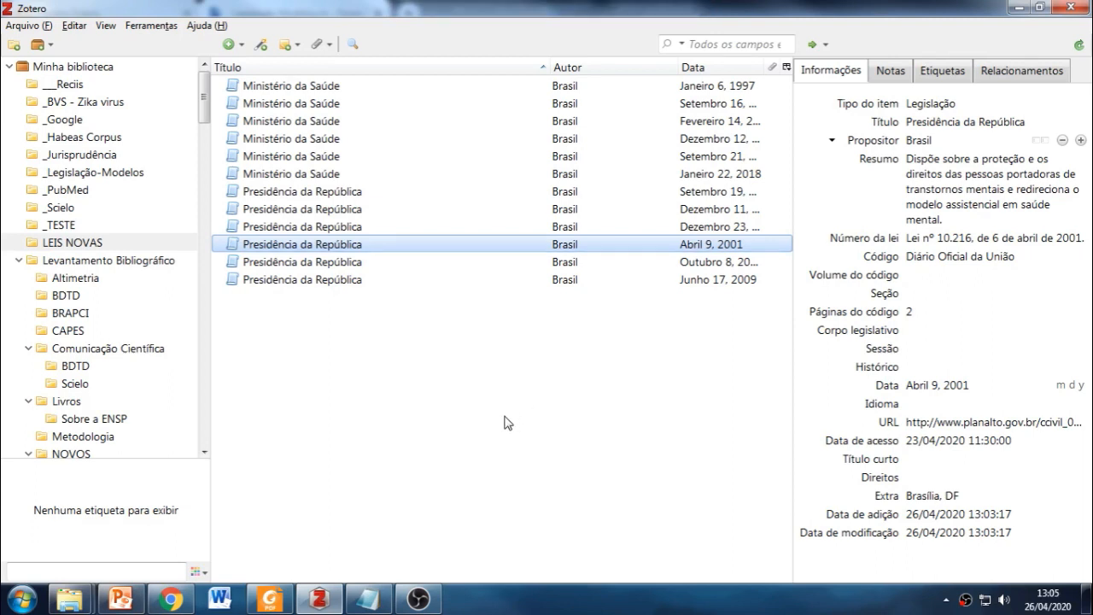
- Open the _TESTE collection and review the metadata fields of the article "How does Zika virus cause microcephaly?" down to Data de modificação
click(65, 226)
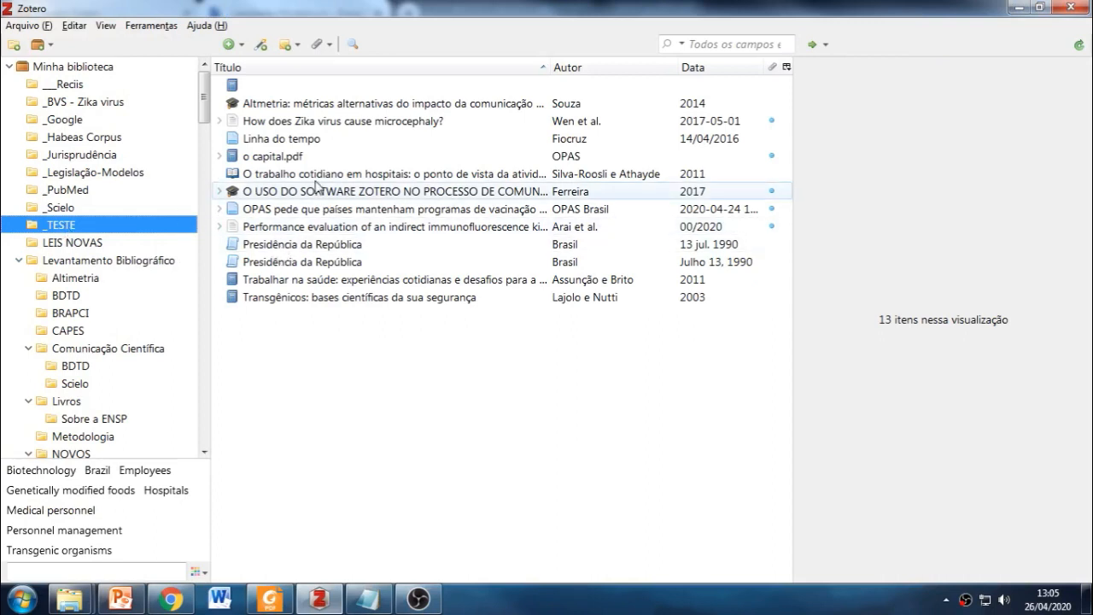
click(425, 122)
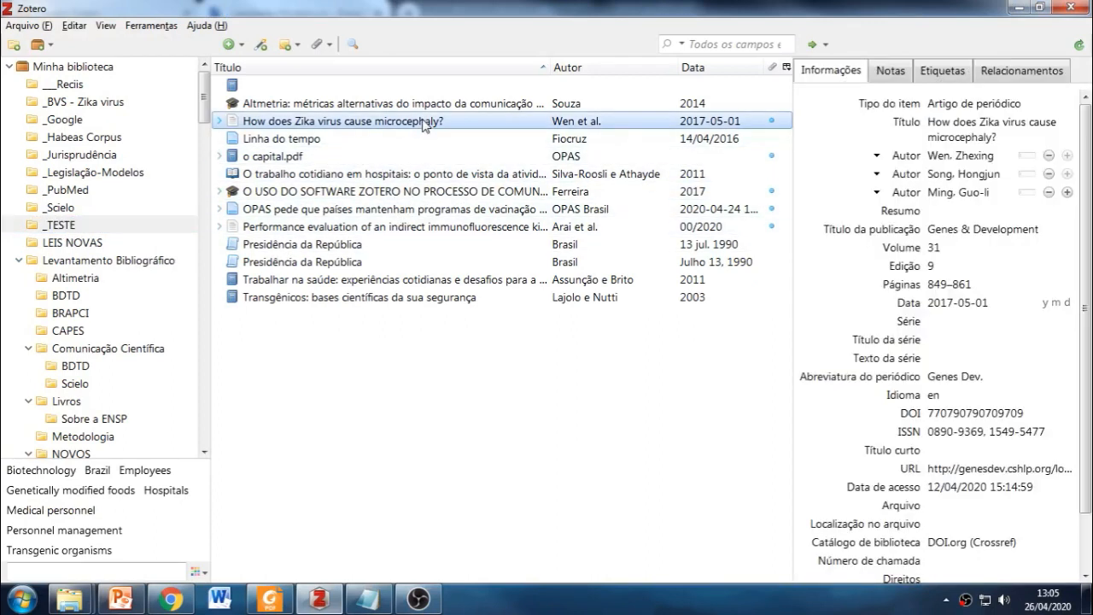
click(940, 128)
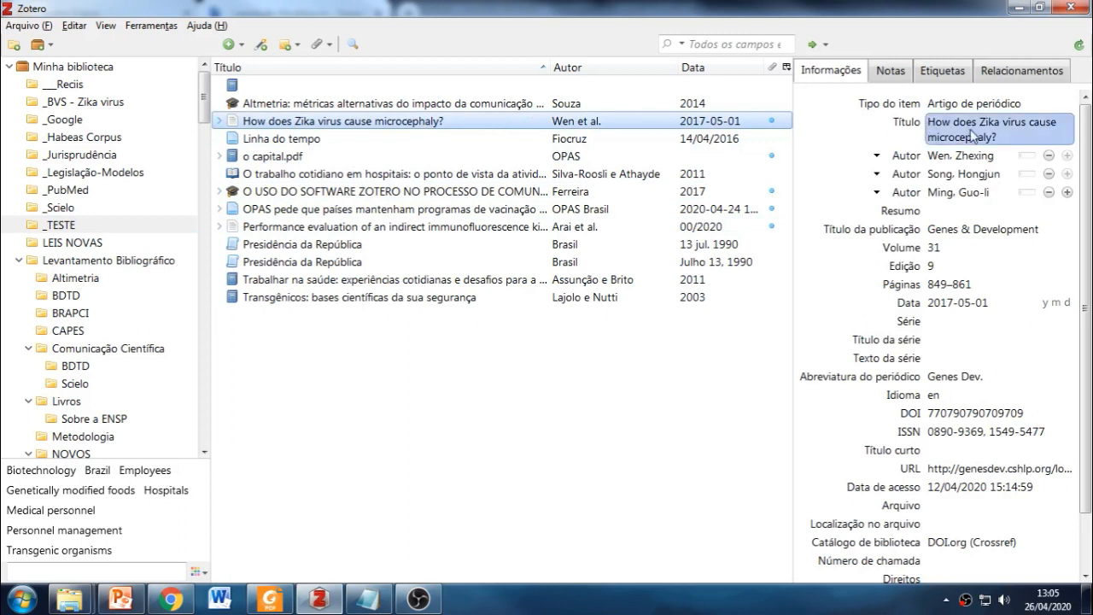
click(1086, 124)
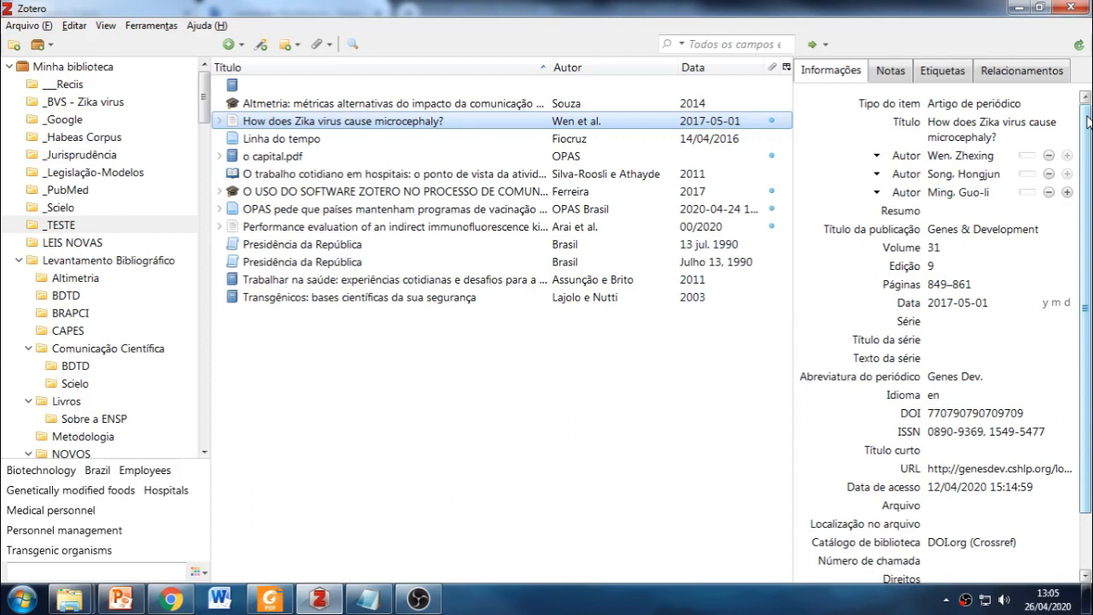
mouse_move(1089, 122)
mouse_down()
mouse_move(1091, 203)
mouse_move(1091, 111)
mouse_up()
scroll(983, 466, down, 2)
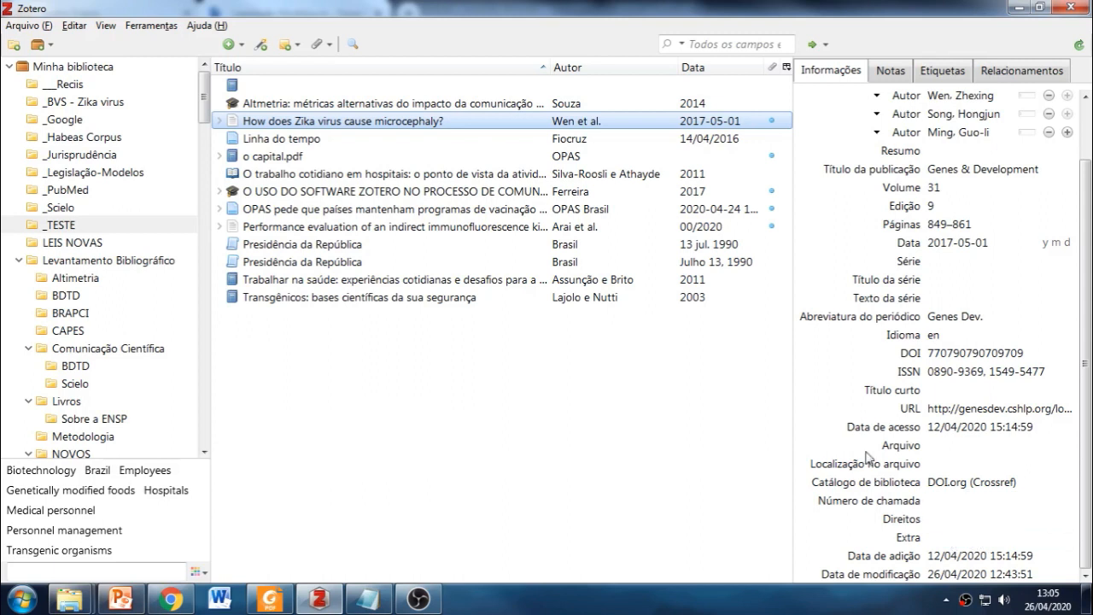
- Compare the metadata of the dengue immunofluorescence kit article and "How does Zika virus cause microcephaly?", down to their Extra fields
click(570, 229)
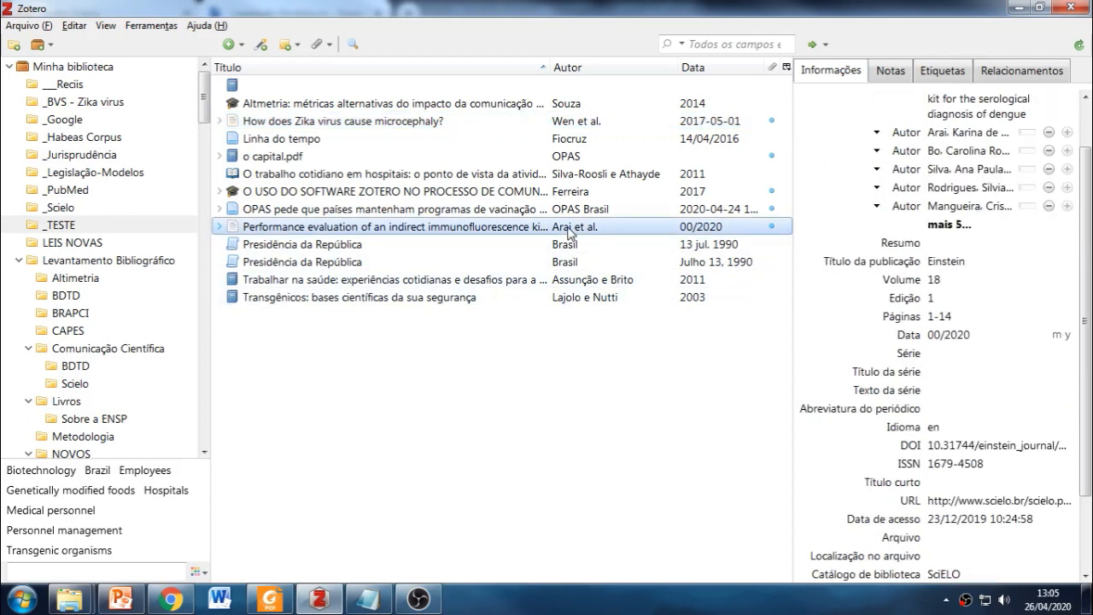
drag(1089, 335, 1089, 411)
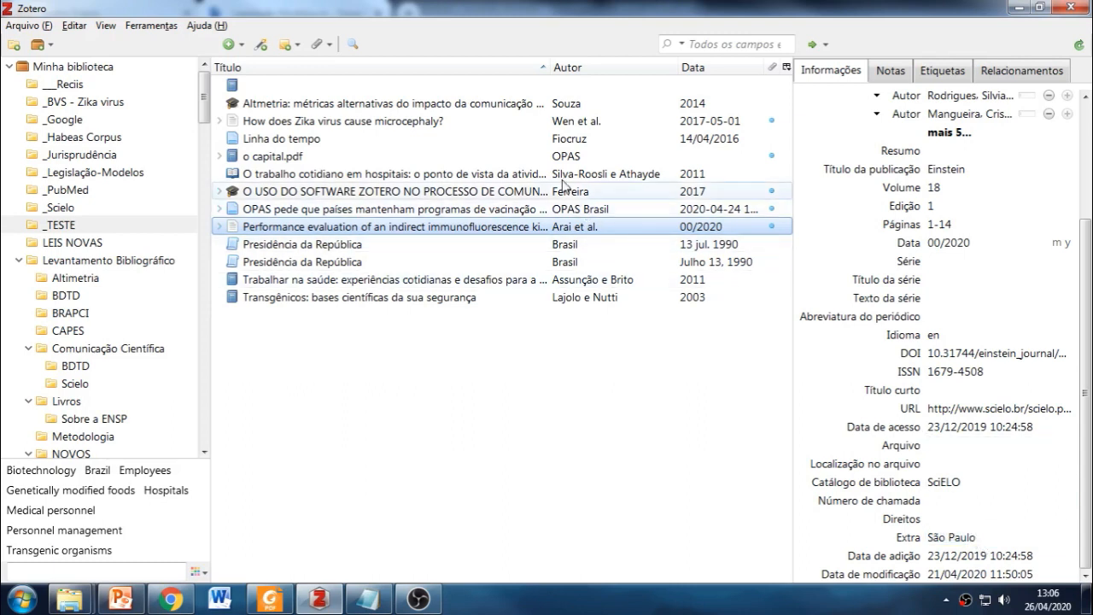
click(586, 122)
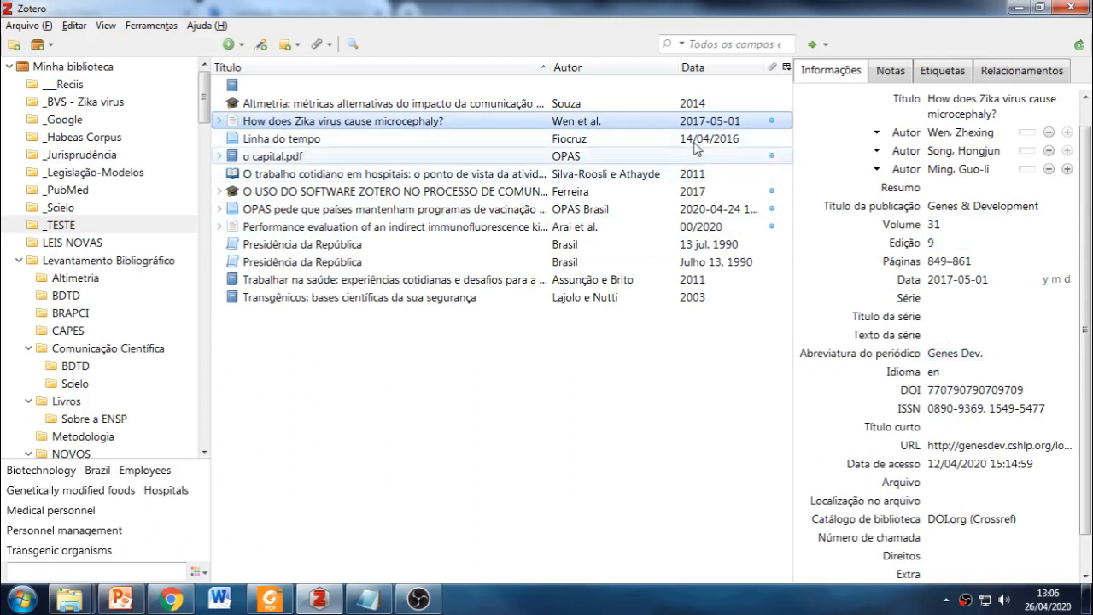
scroll(948, 449, down, 1)
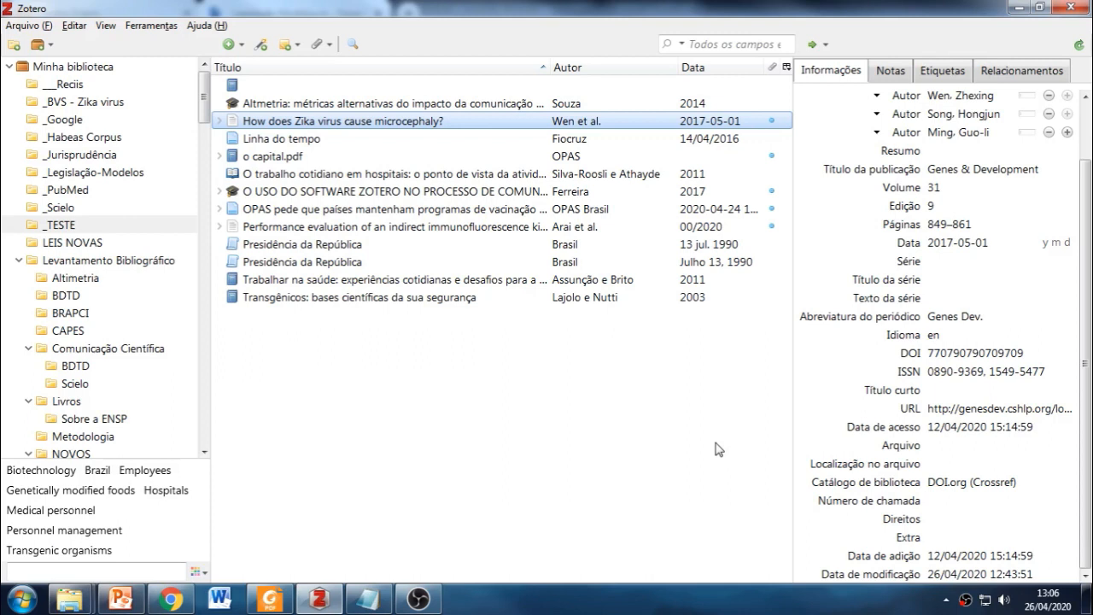
click(696, 231)
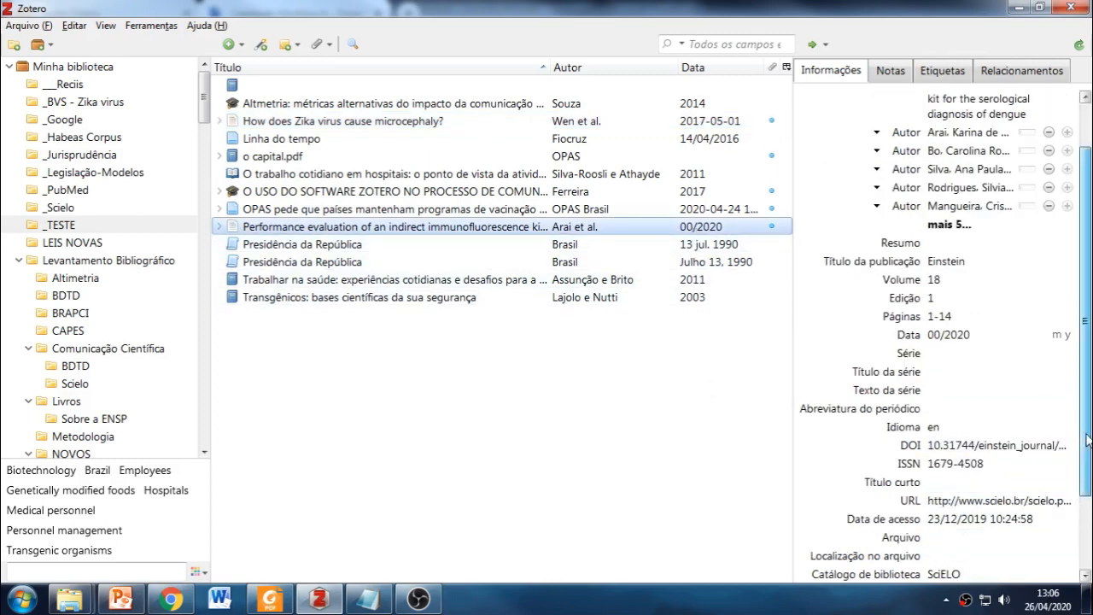
scroll(1088, 513, down, 3)
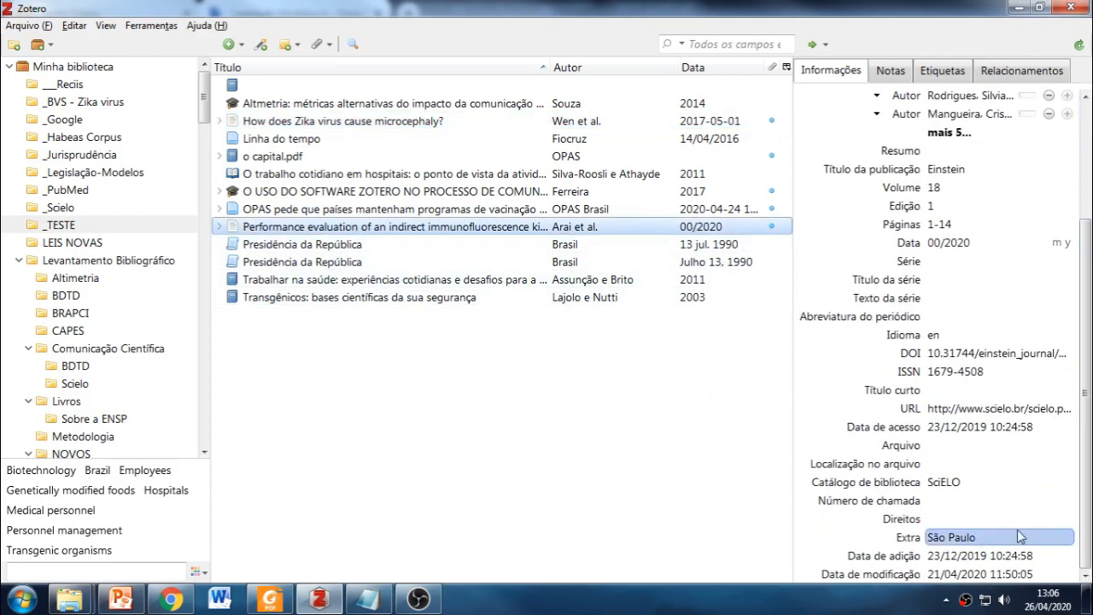
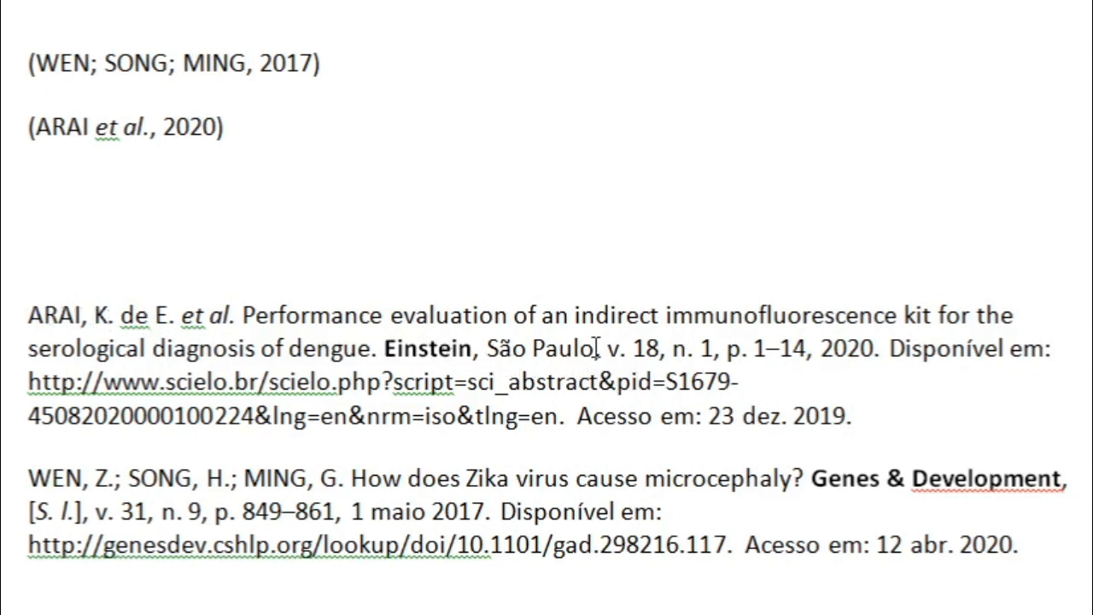
- In the Word document, examine the place of publication in both references, highlighting "São Paulo" after Einstein and "[S. l.]" after Genes & Development
drag(595, 349, 491, 344)
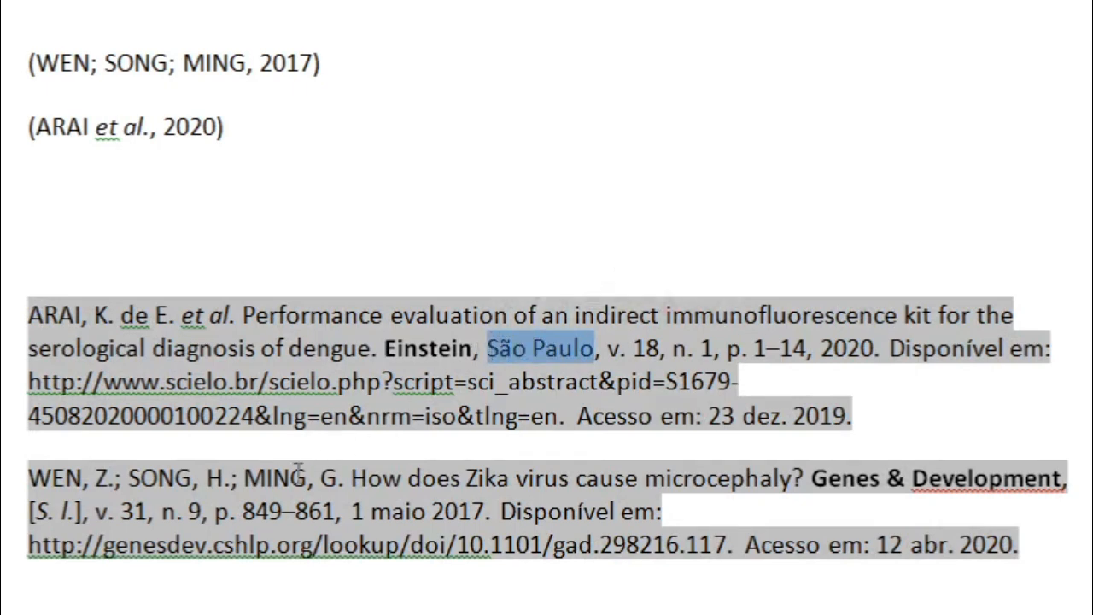
click(8, 416)
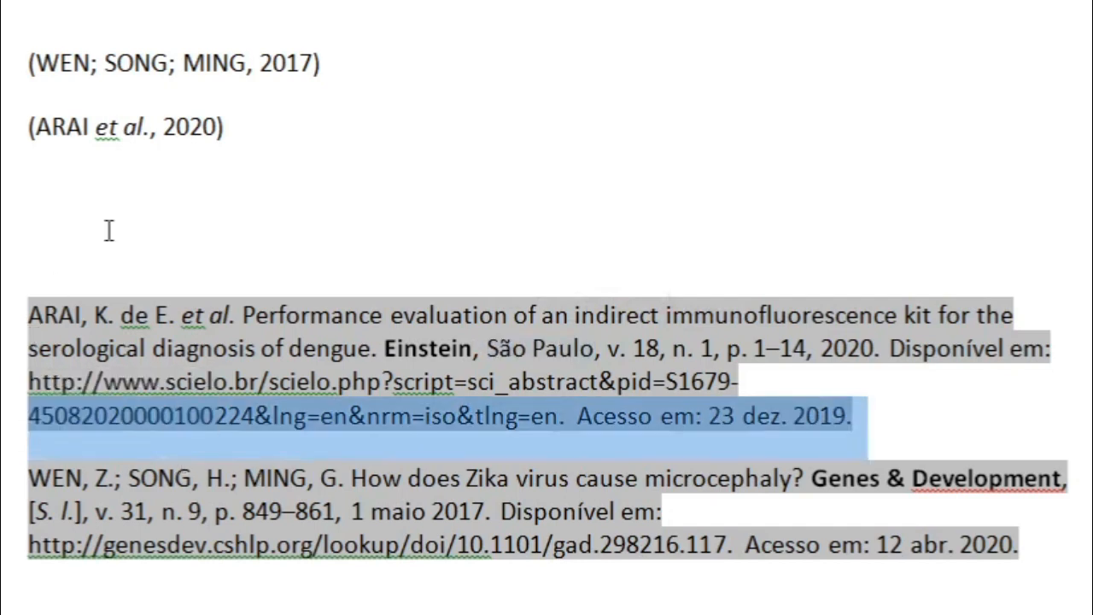
click(271, 97)
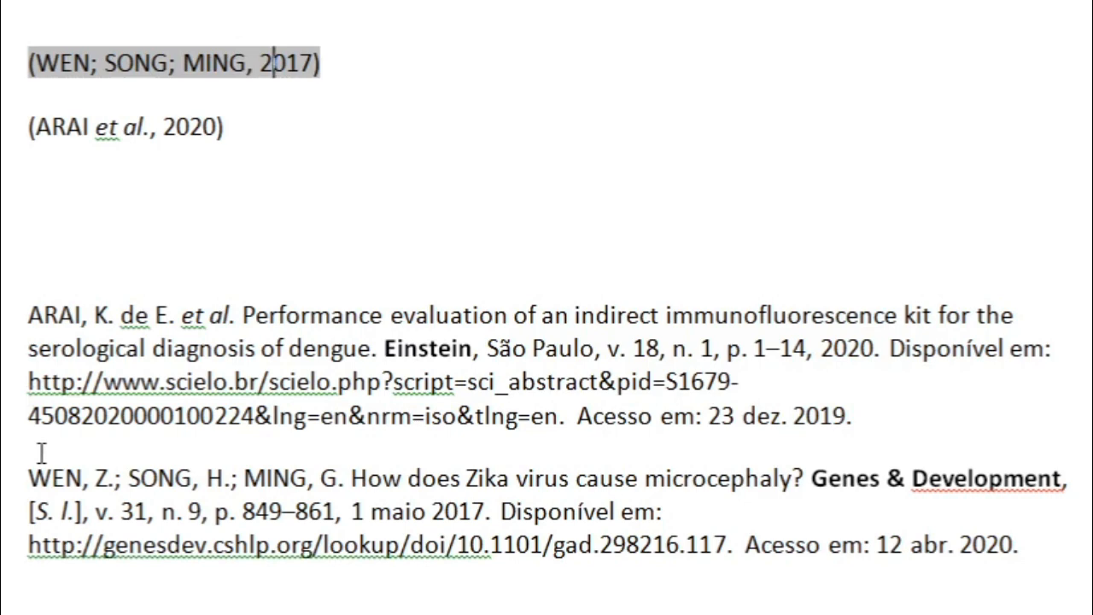
click(30, 512)
drag(30, 513, 84, 512)
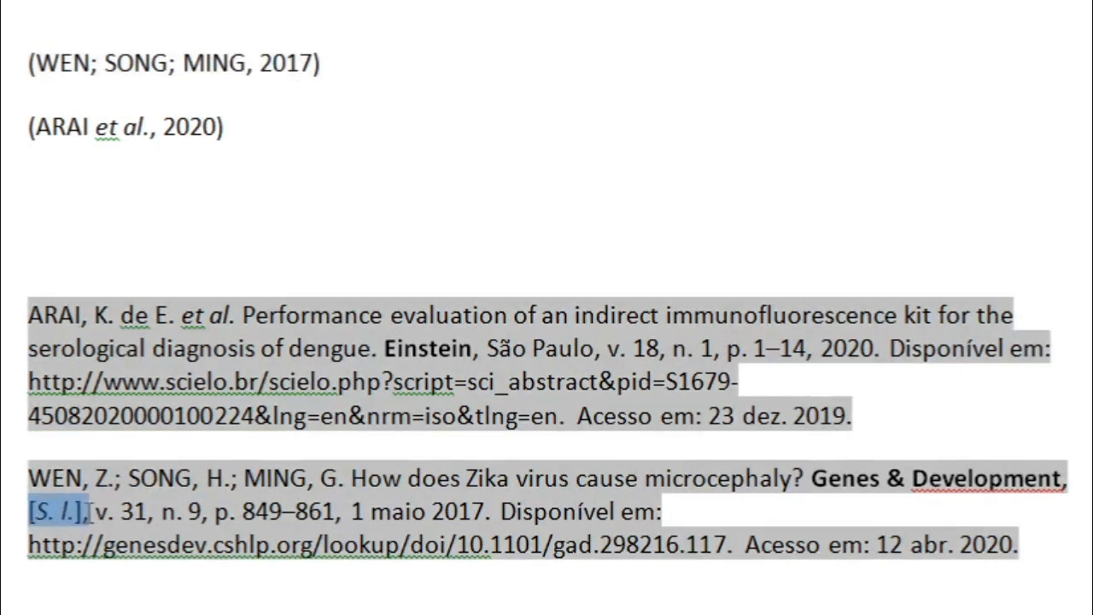
click(171, 228)
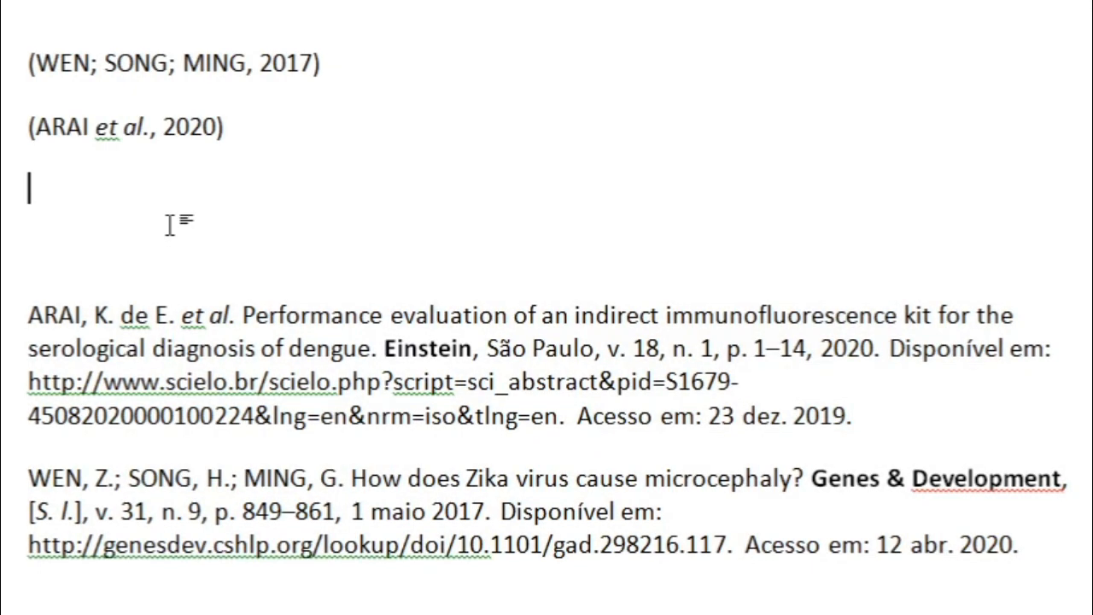